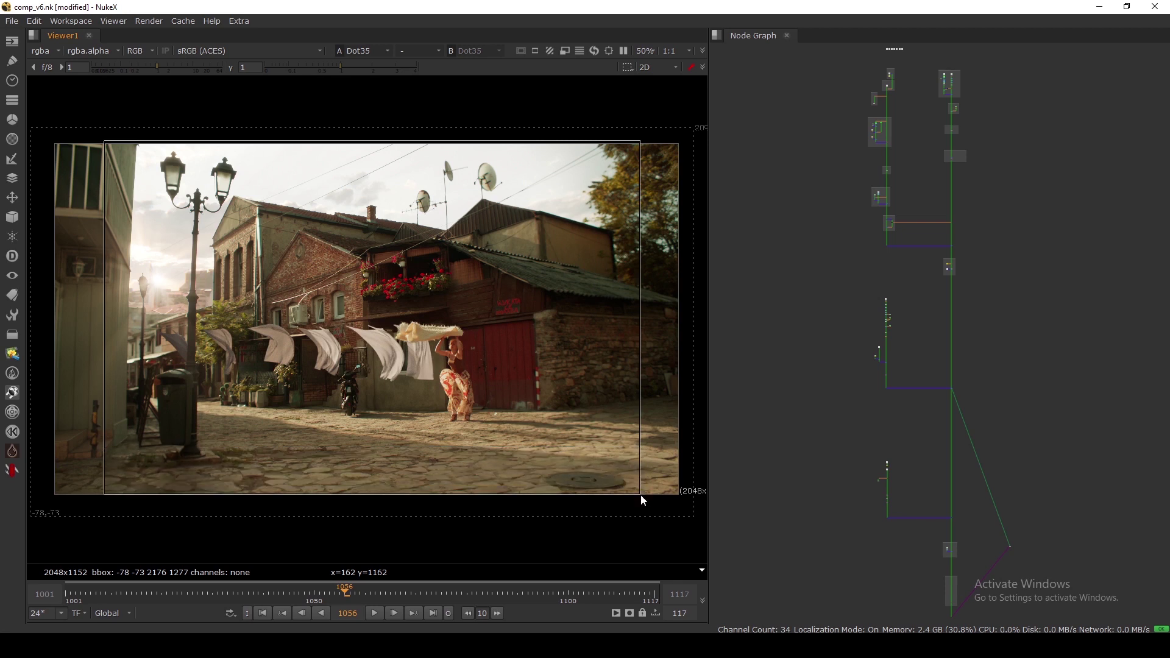
drag(642, 127, 217, 343)
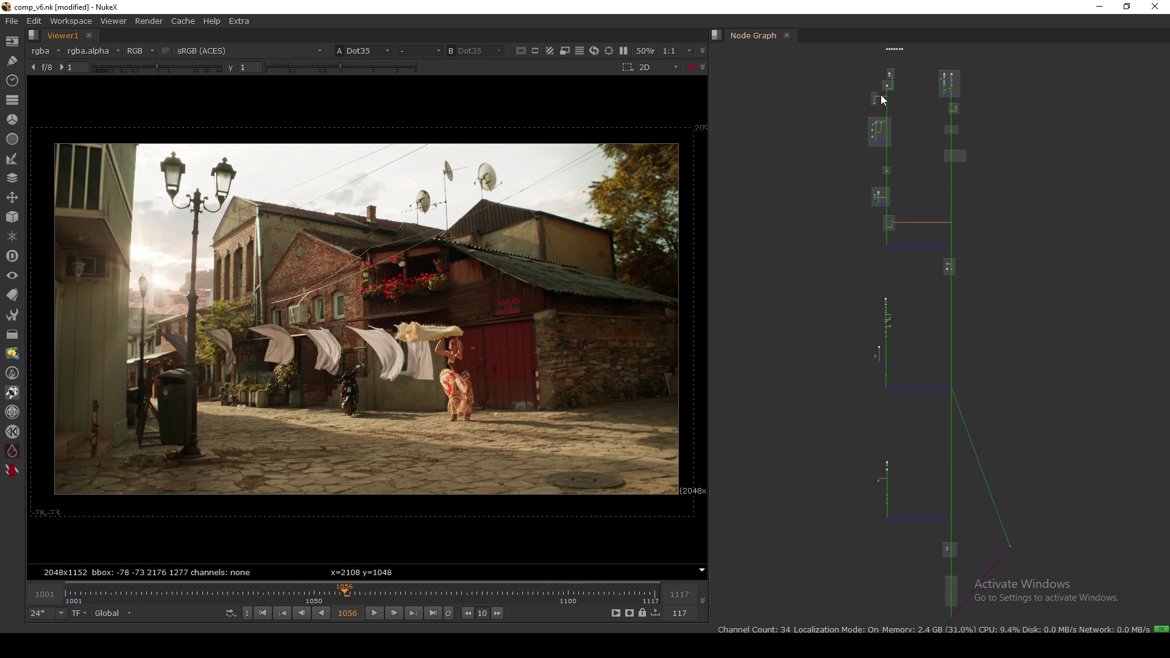
drag(783, 58, 1048, 616)
Step: Show the Read node of the DENOISE group in the viewer and play the plate from frame 1001
middle_drag(814, 185, 818, 301)
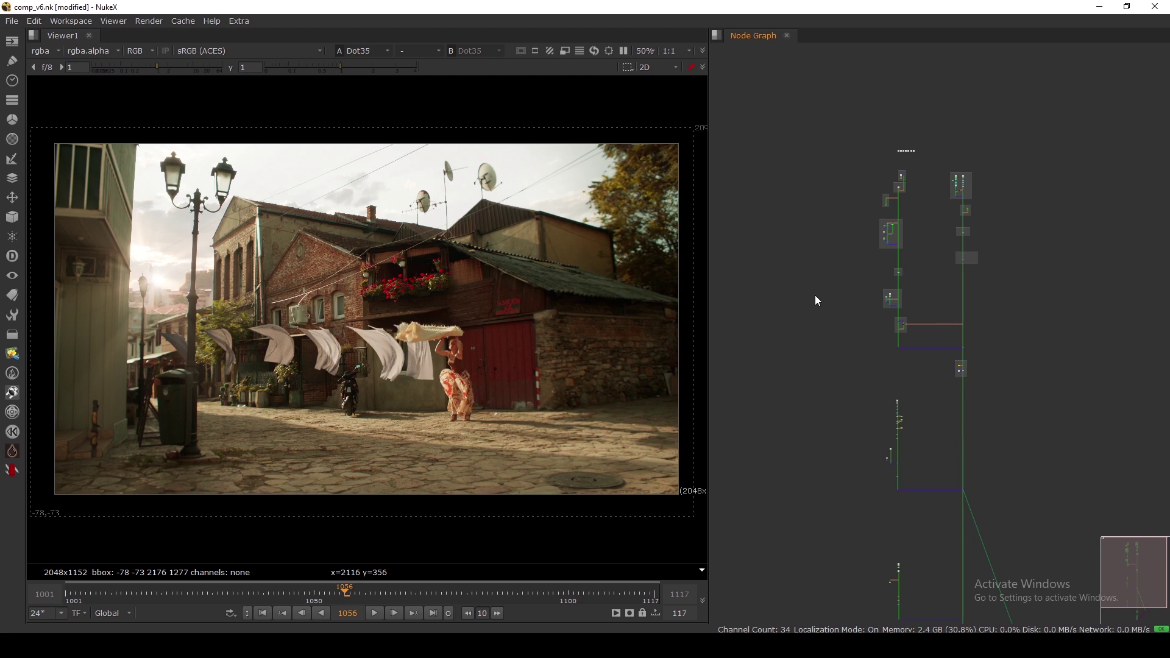
scroll(815, 296, up, 5)
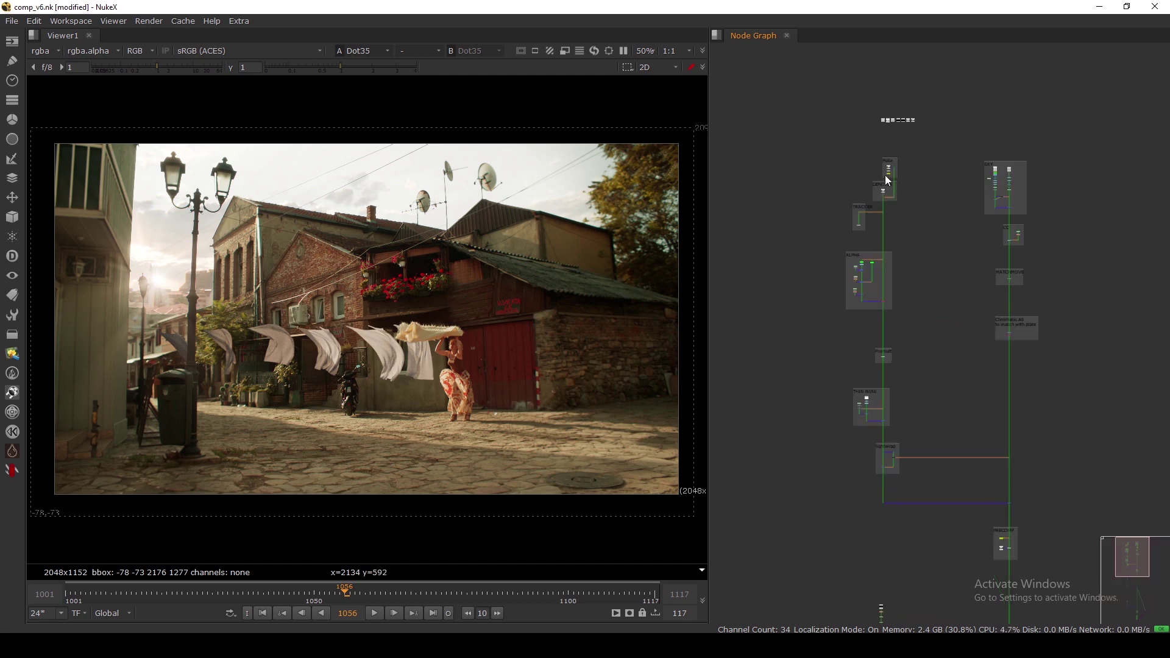
scroll(881, 164, up, 2)
scroll(884, 166, up, 1)
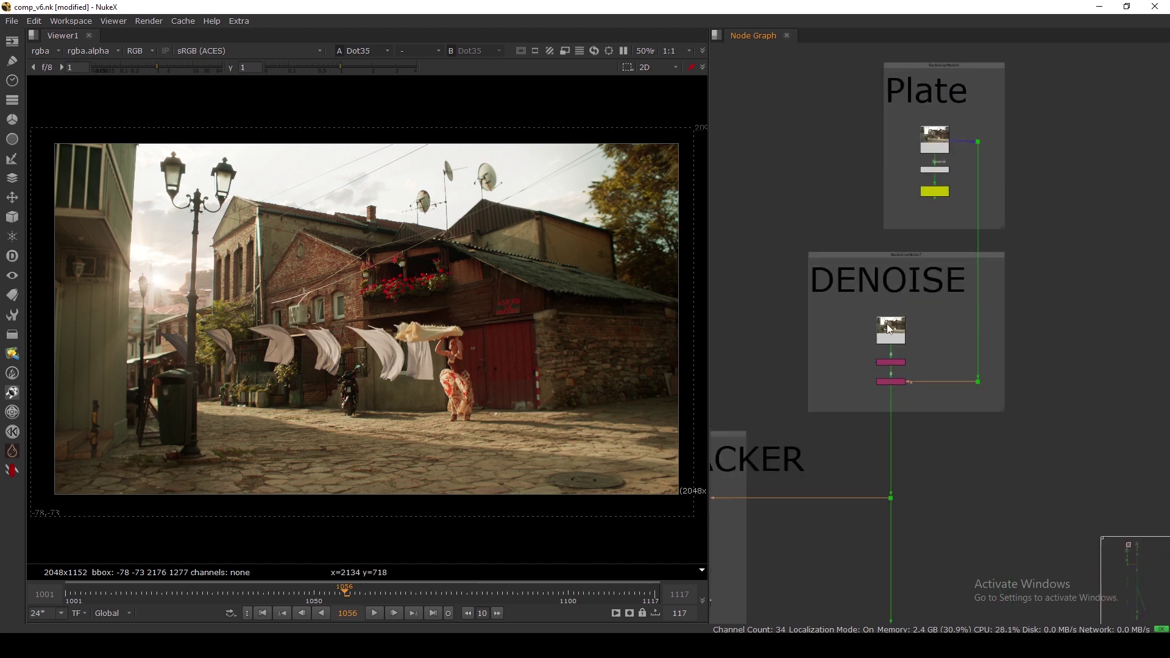
key(1)
click(264, 613)
click(374, 613)
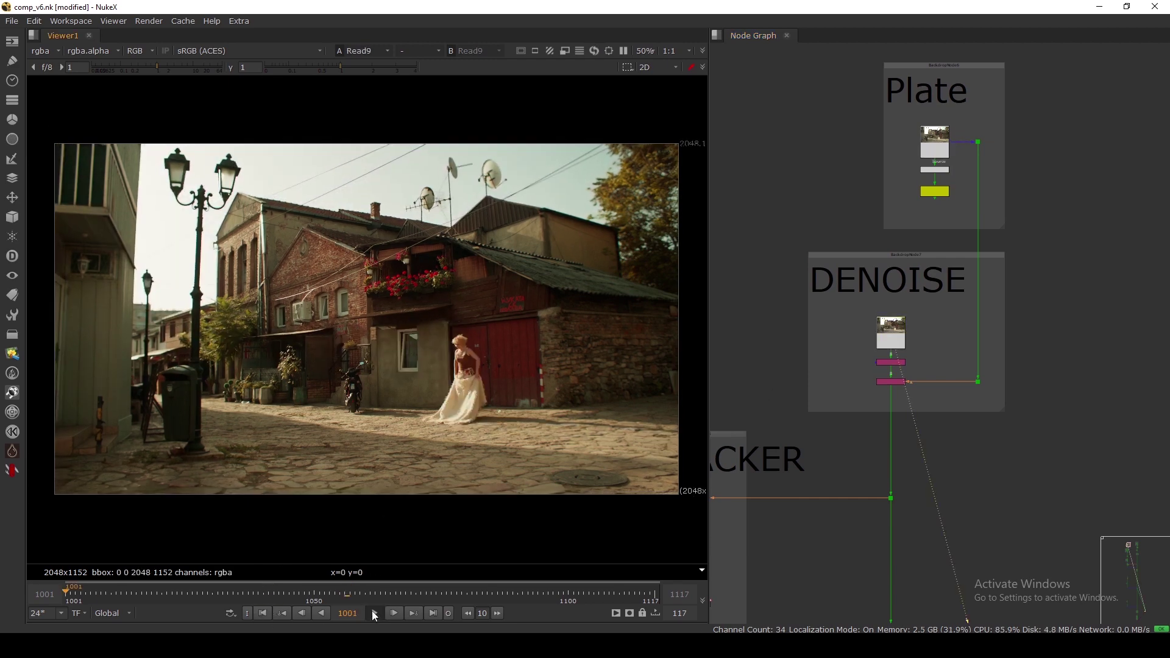
scroll(396, 411, down, 2)
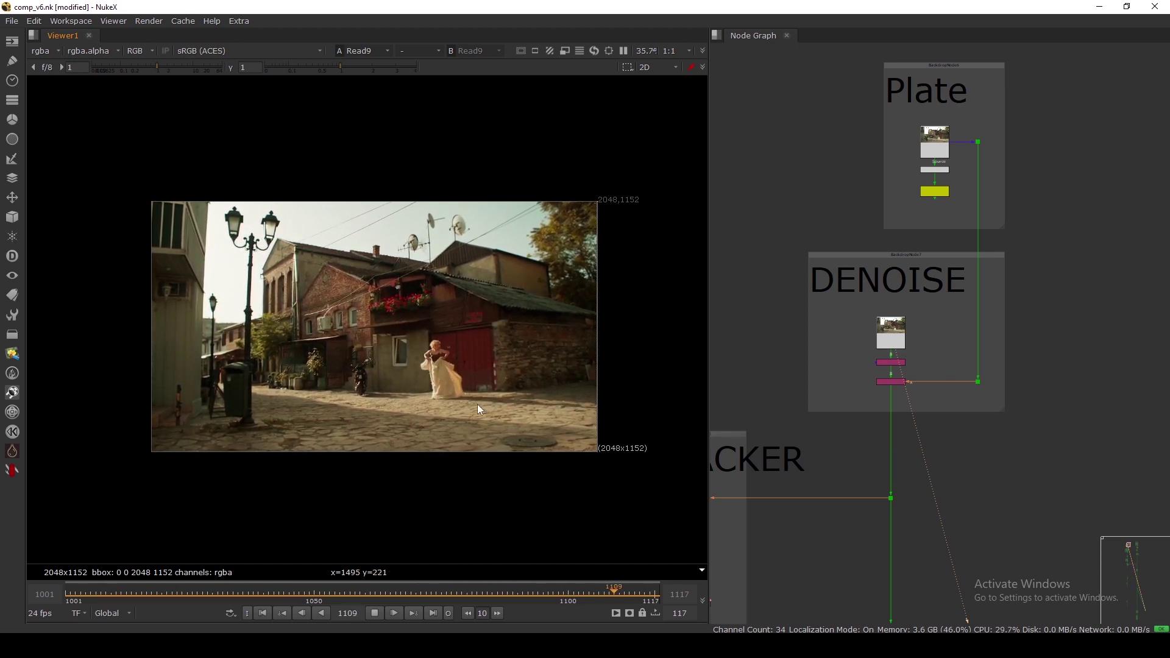
click(375, 613)
Step: Scrub the denoised plate between frames 1056 and 1087 to examine the woman and her moving cloth, finishing at frame 1070
drag(195, 591, 502, 594)
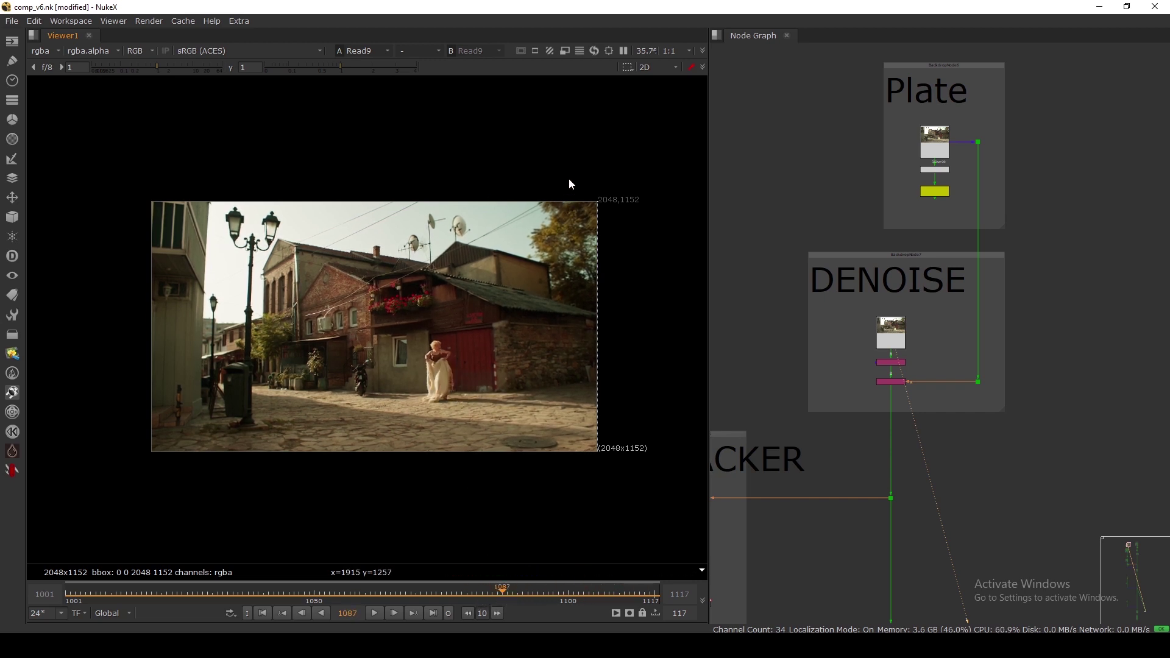
drag(569, 178, 217, 293)
drag(473, 591, 352, 588)
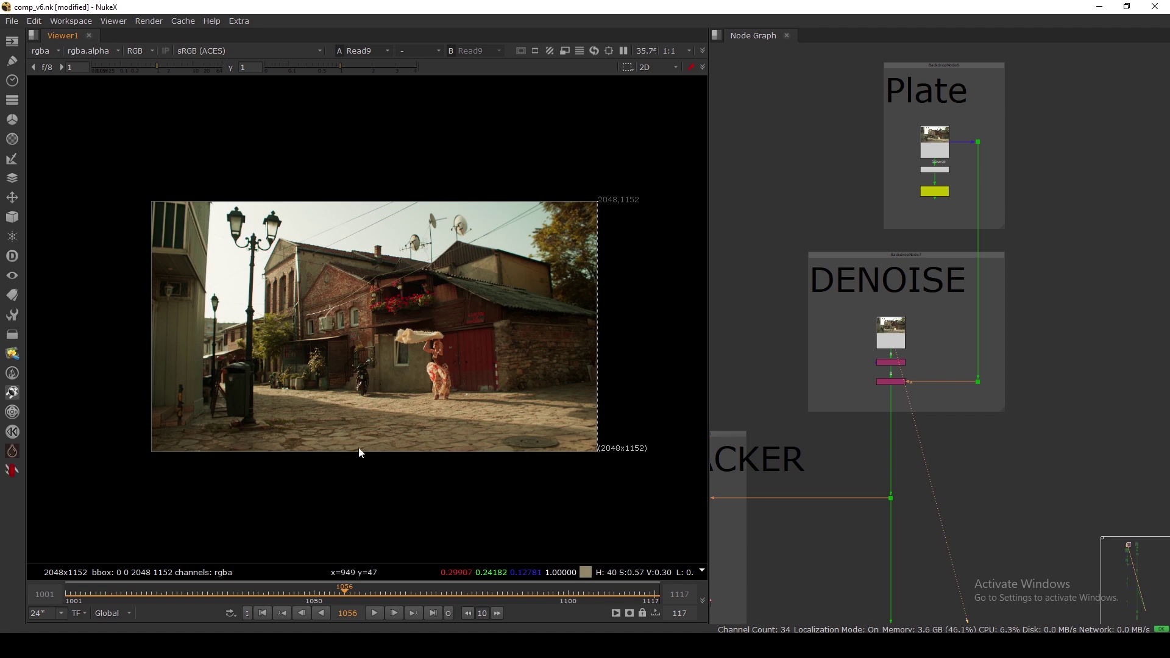
drag(352, 603, 371, 595)
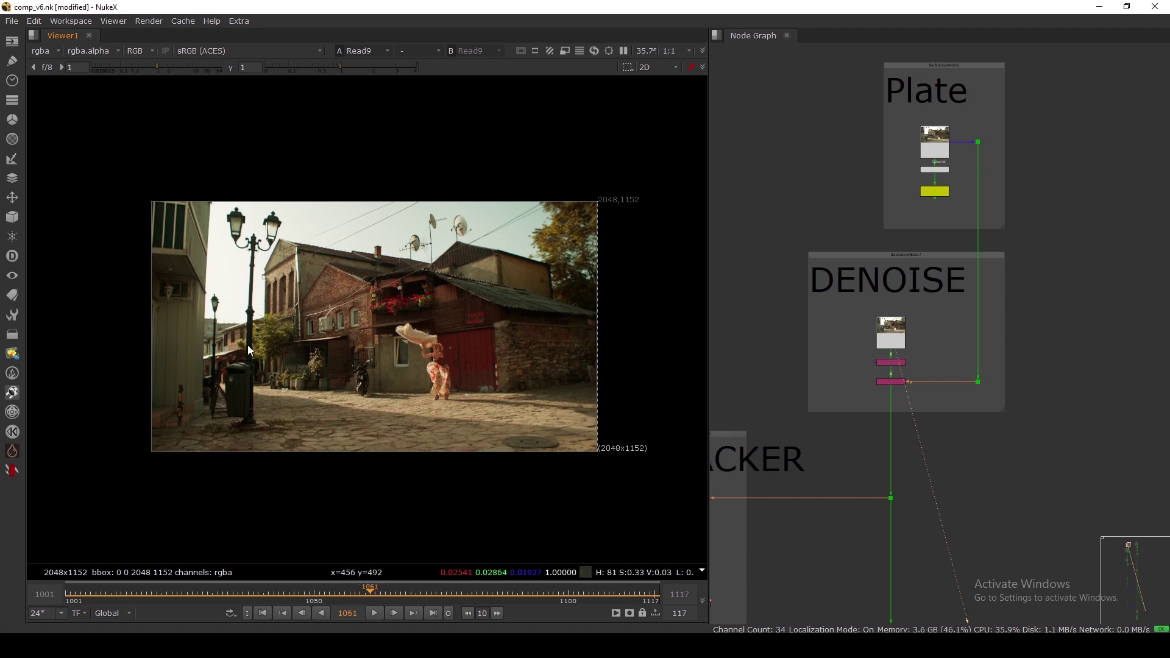
click(396, 594)
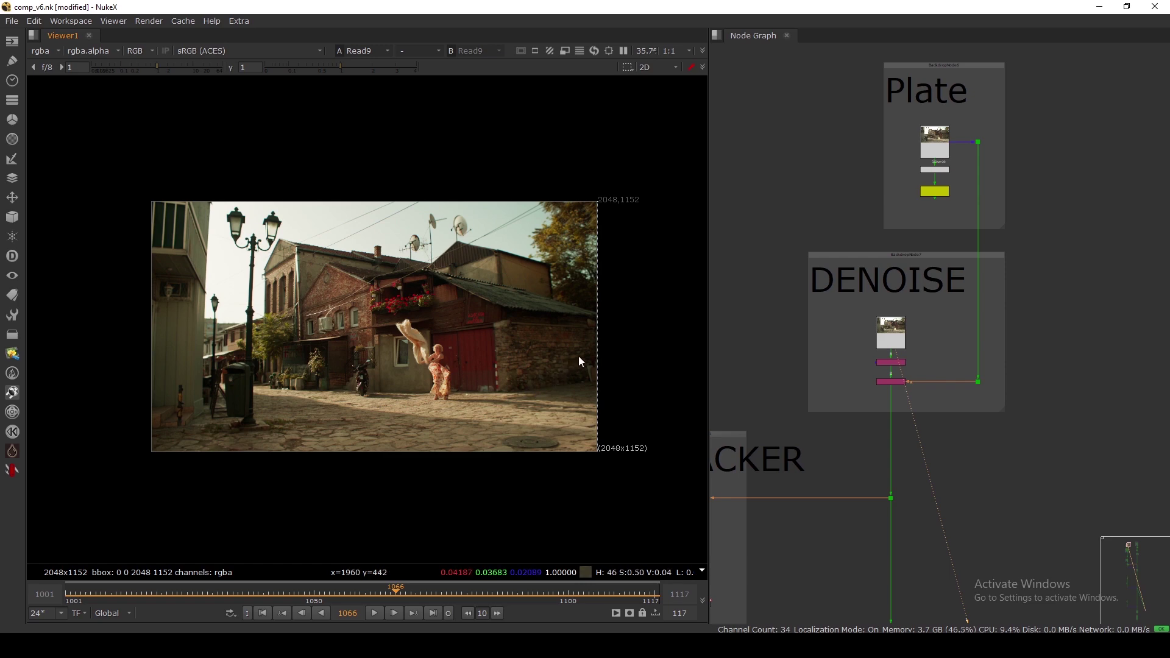
key(Right)
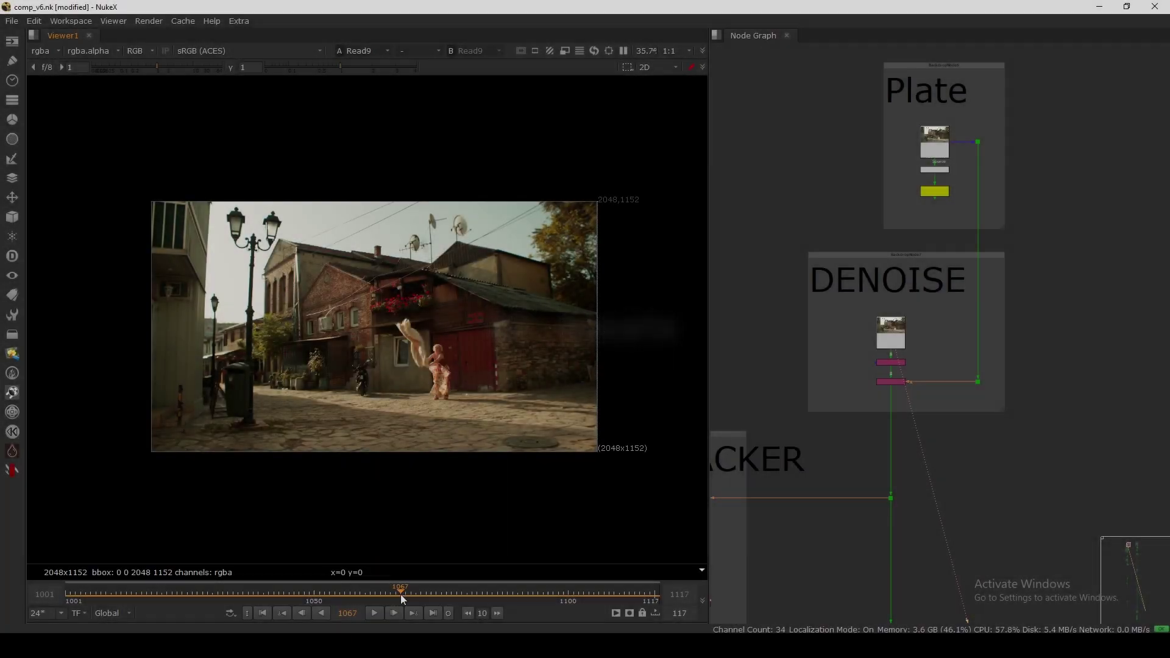
mouse_move(401, 594)
mouse_down()
mouse_move(320, 586)
mouse_move(422, 596)
mouse_up()
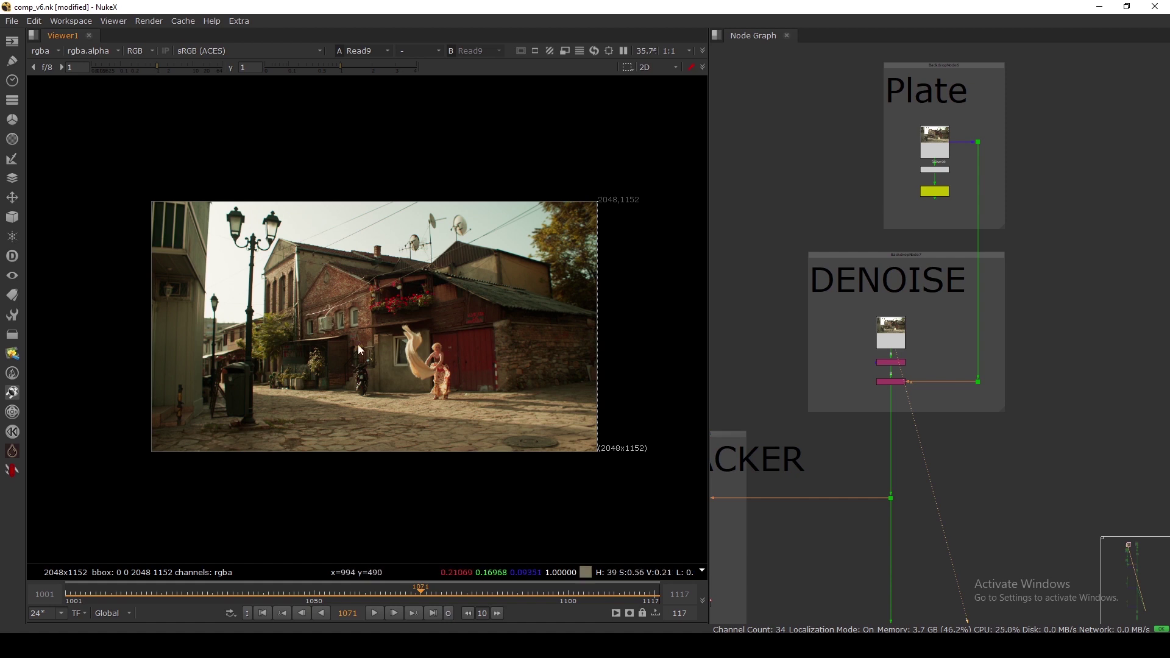
mouse_move(430, 591)
mouse_down()
mouse_move(494, 590)
mouse_move(415, 591)
mouse_up()
Step: Frame the row of source Read nodes above the Plate group and compare Read5 with the Read11 plate at frame 1070
scroll(991, 394, down, 5)
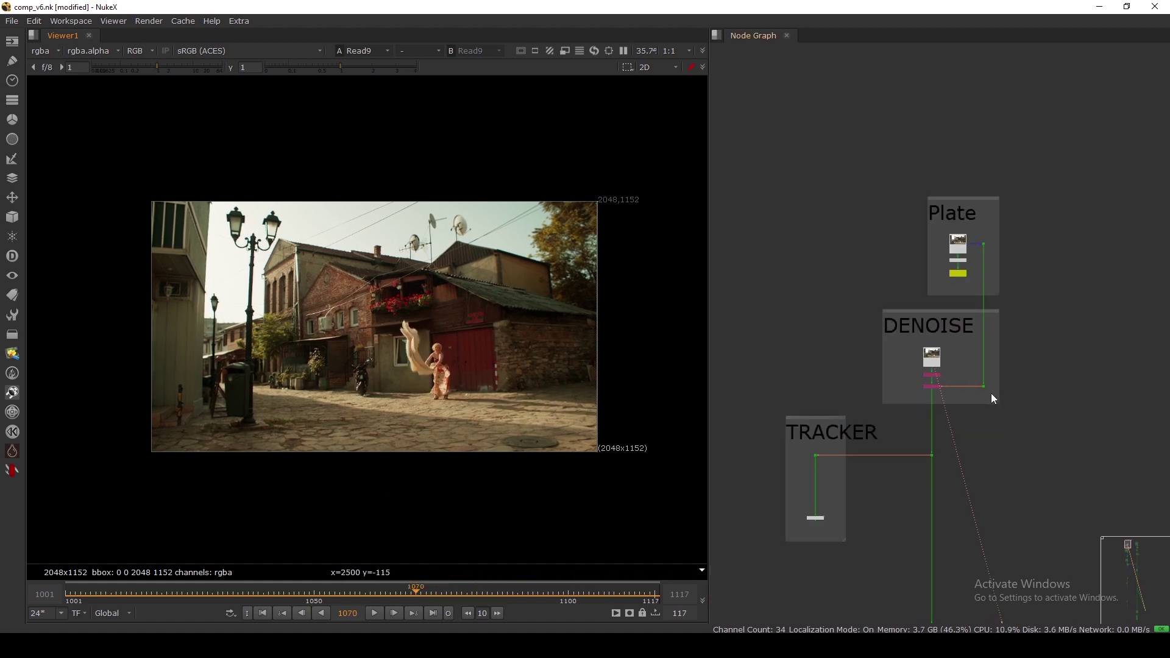
middle_drag(969, 458, 962, 516)
drag(872, 223, 1084, 305)
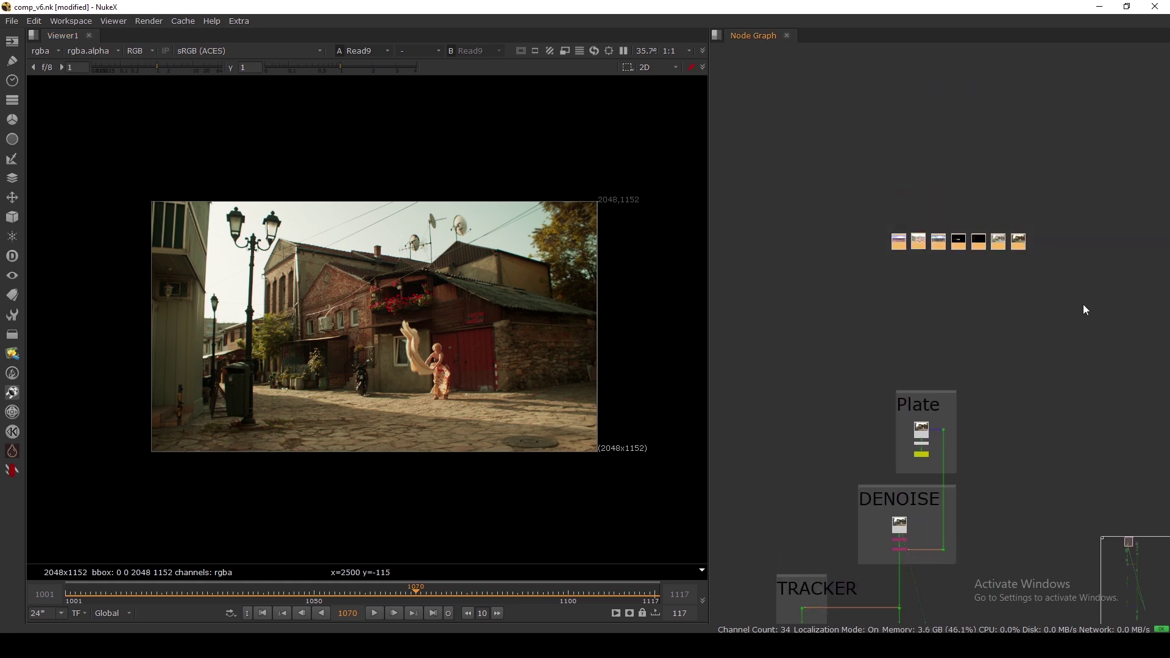
key(f)
click(914, 439)
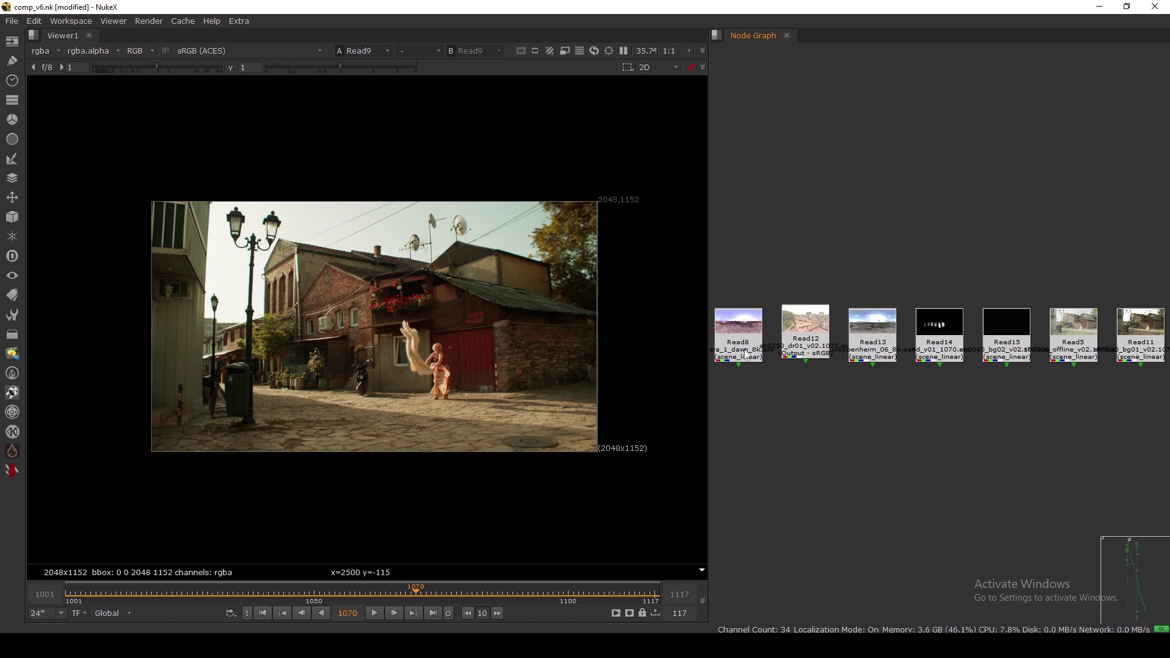
key(1)
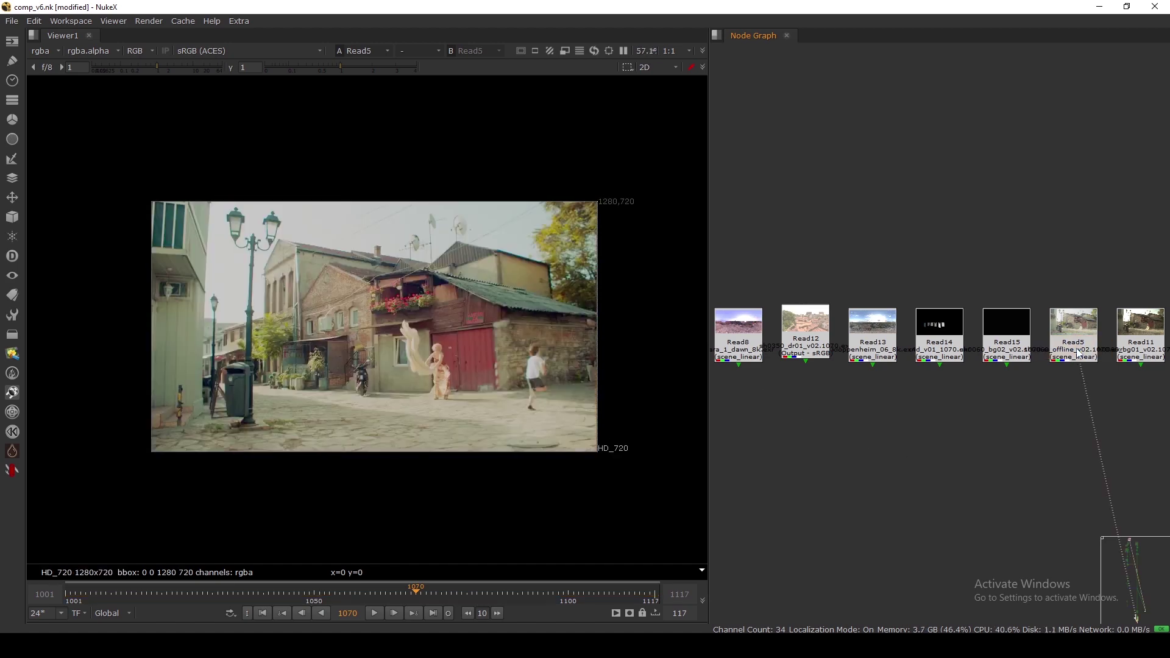
click(1128, 356)
key(1)
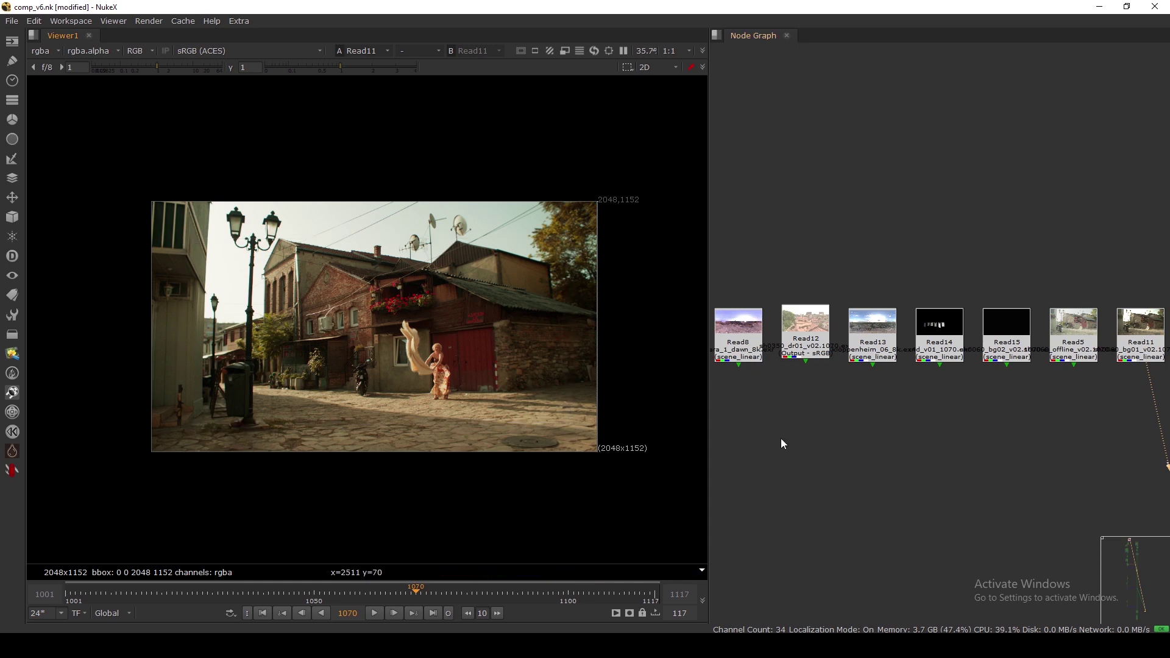
click(1075, 358)
key(1)
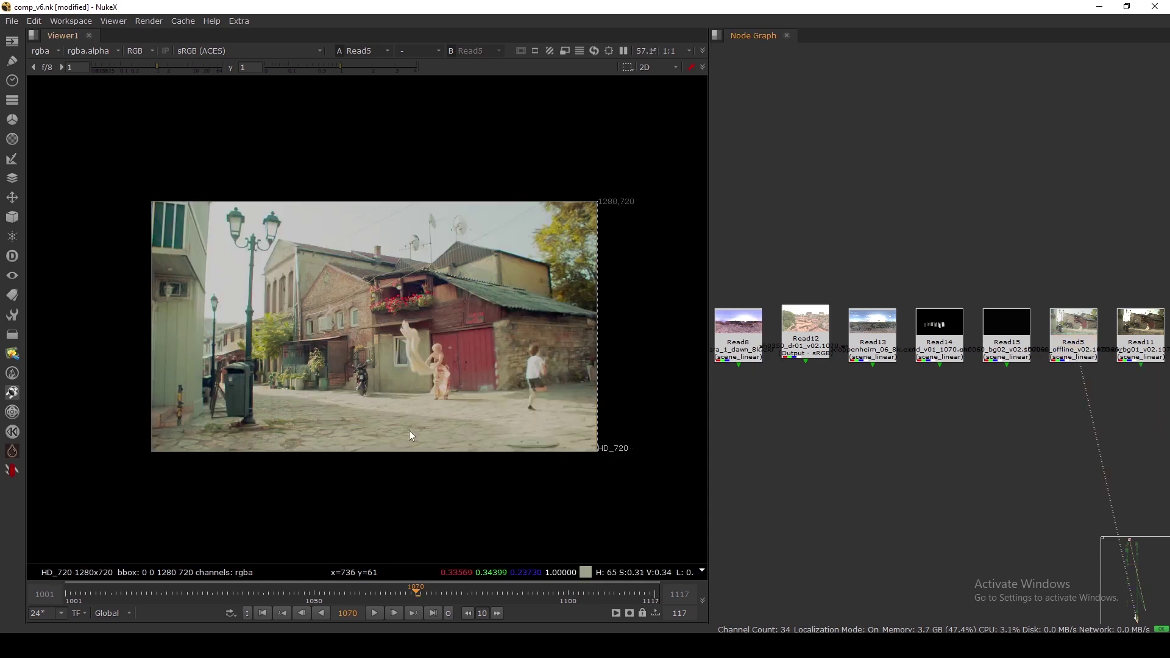
Step: Play the Read5 offline footage in the viewer, including the section from frame 1057
click(372, 613)
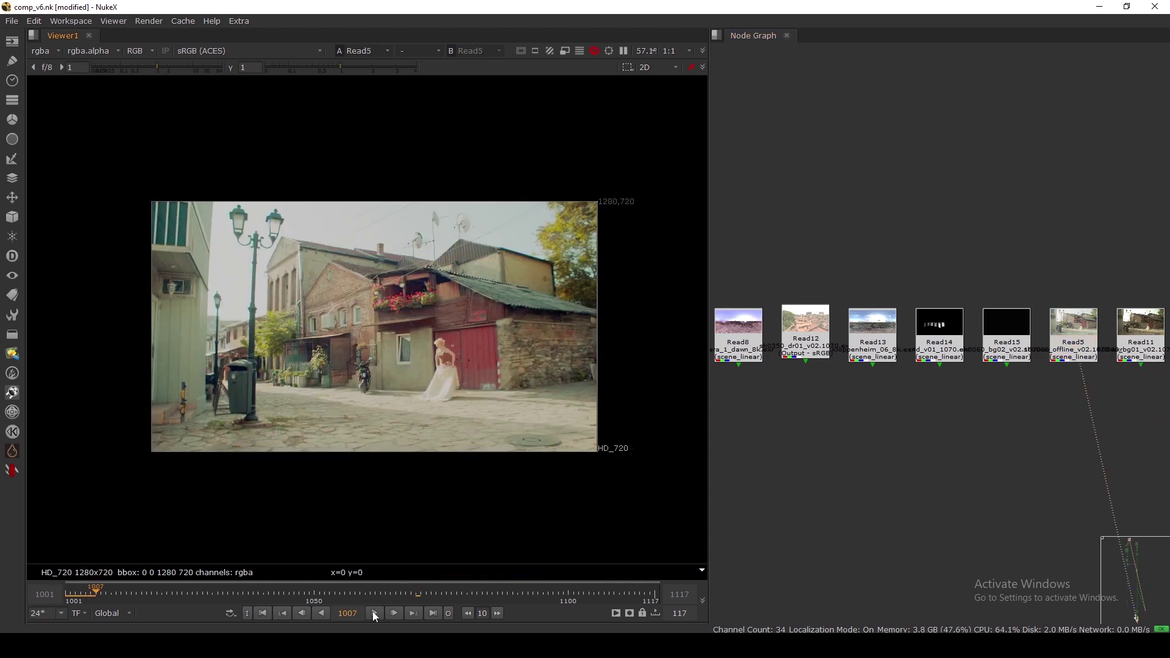
click(375, 614)
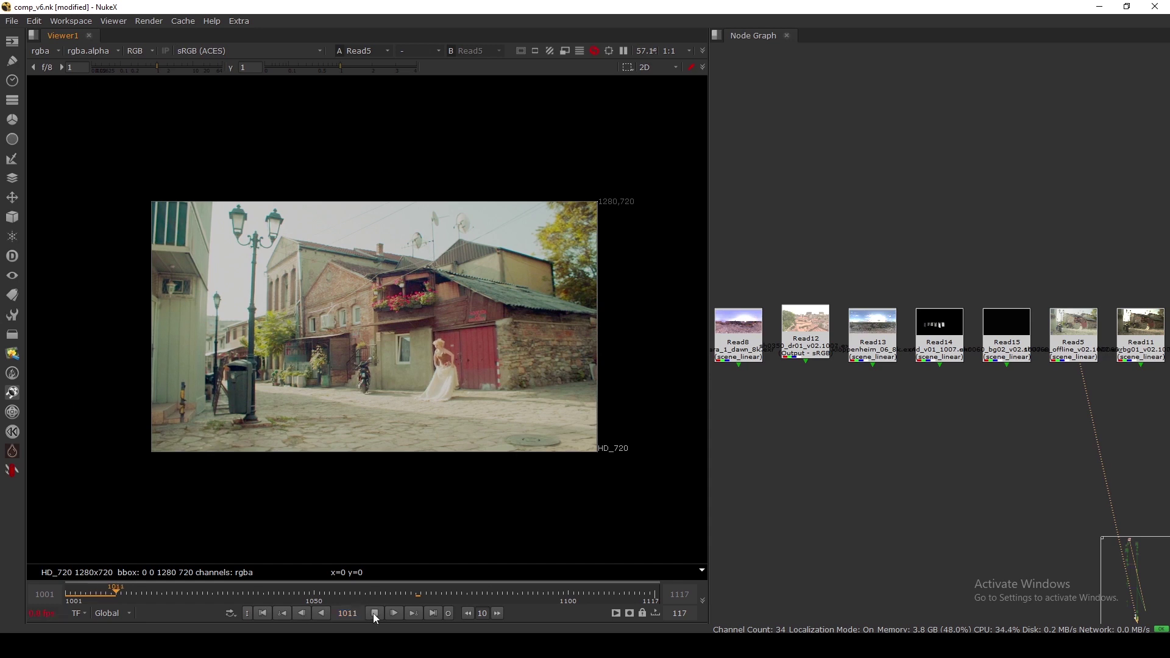
click(375, 614)
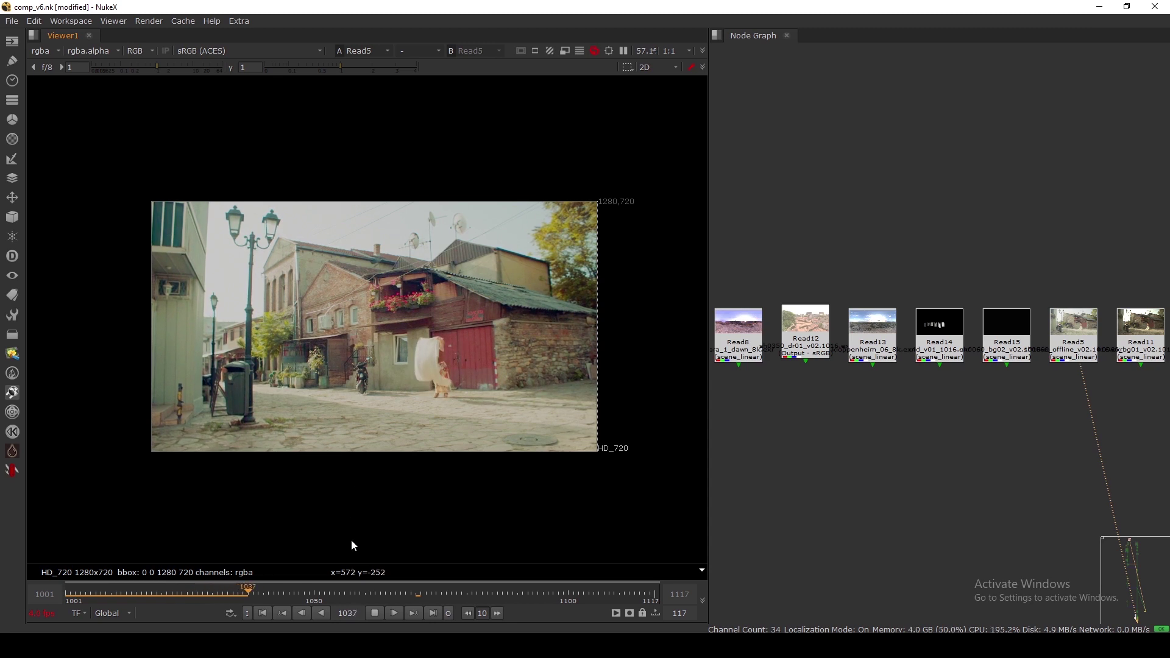
click(375, 614)
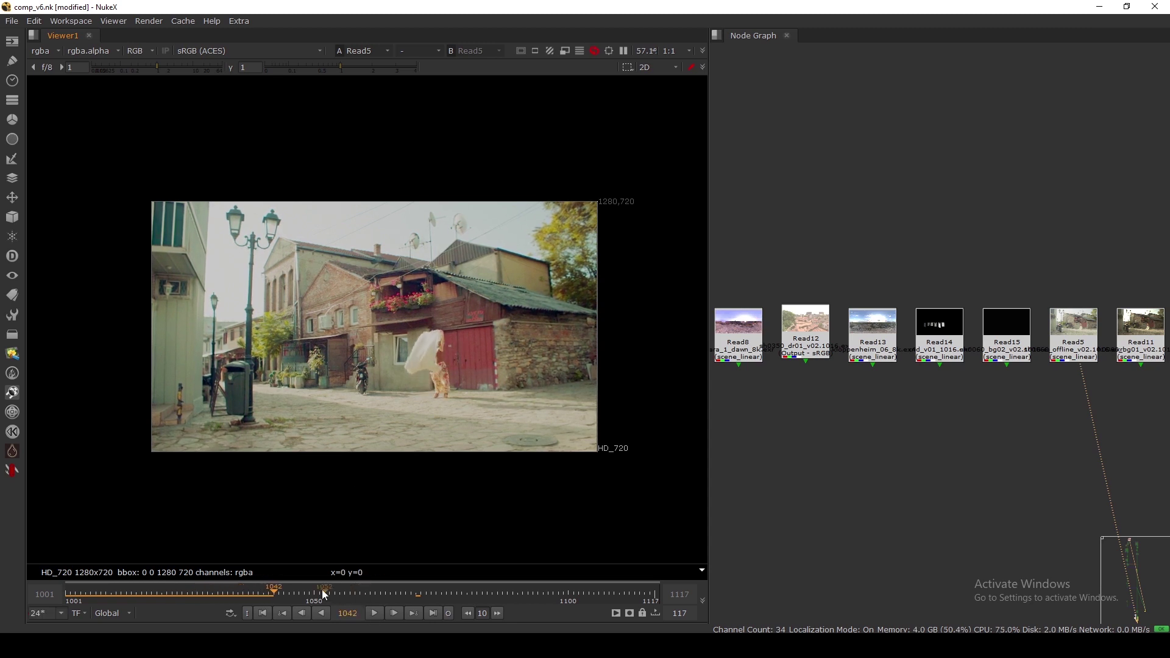
drag(323, 595, 352, 596)
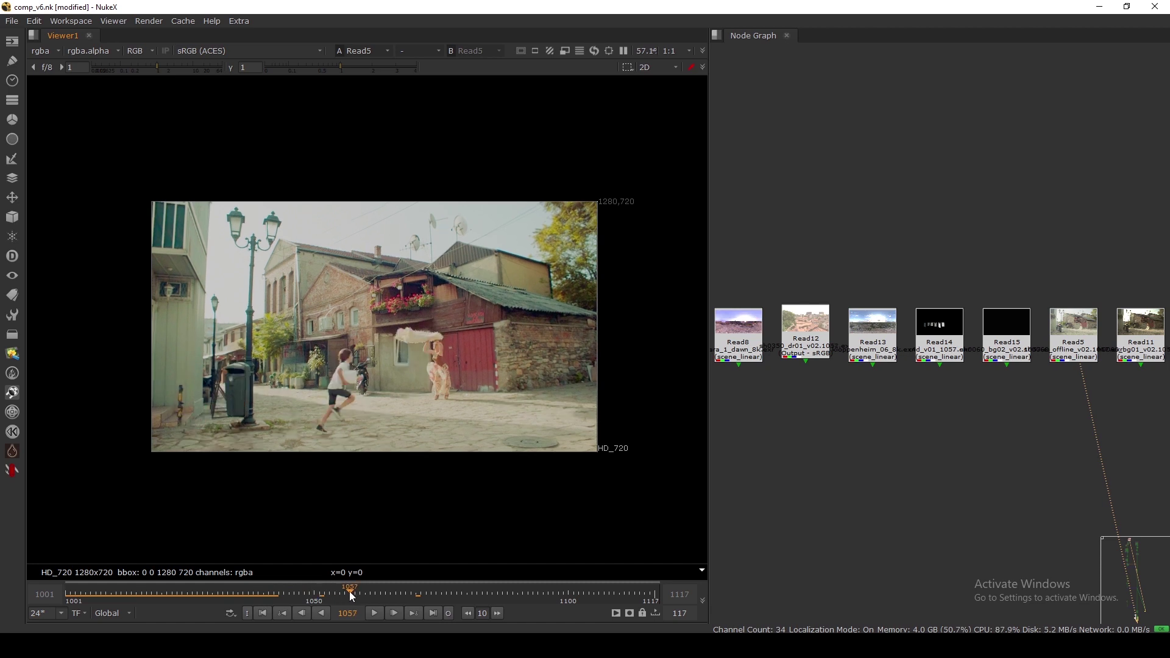
click(374, 614)
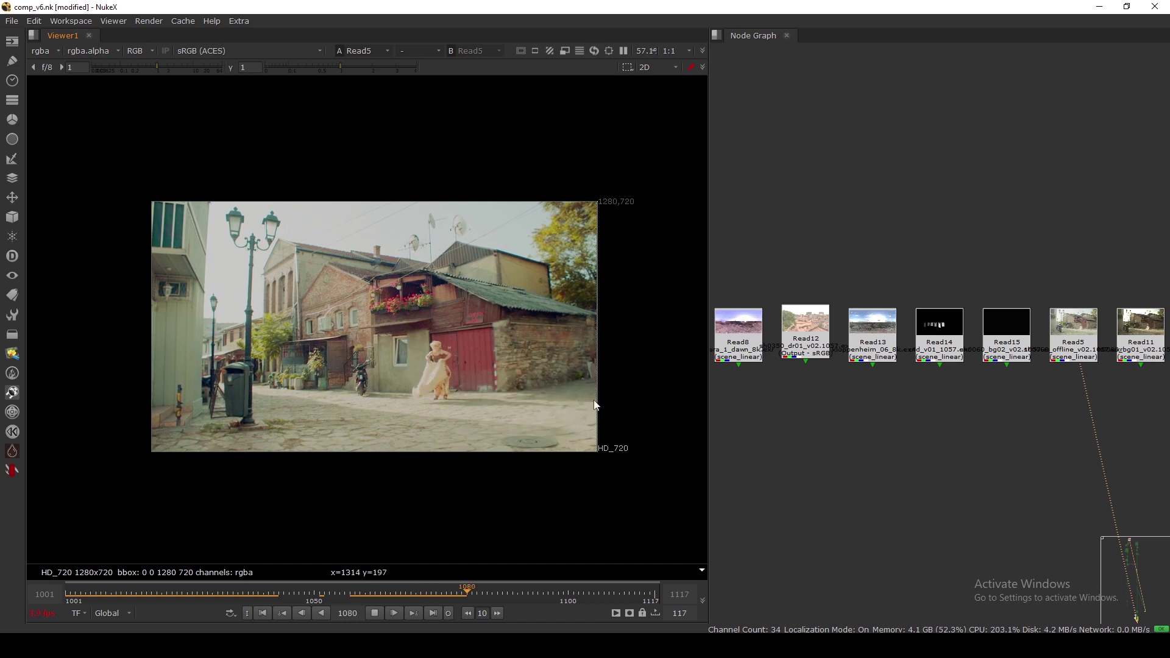
Step: Scrub the offline footage around frames 1070 and 1078 to examine the boy running across the street
drag(492, 579, 417, 594)
click(368, 613)
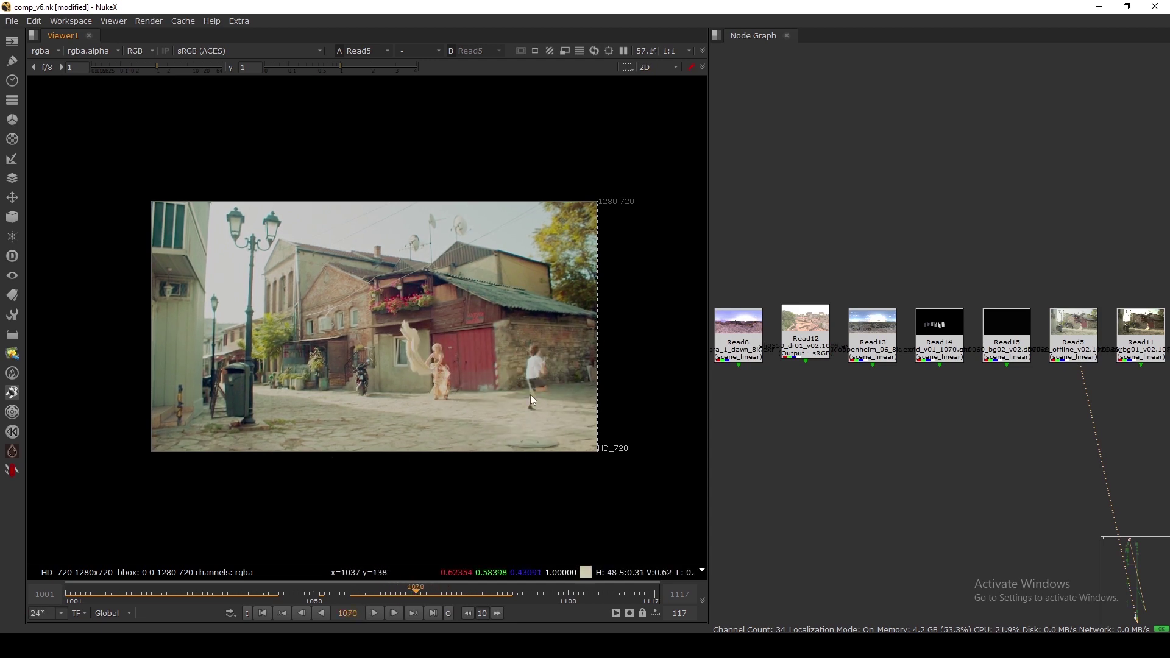
click(452, 596)
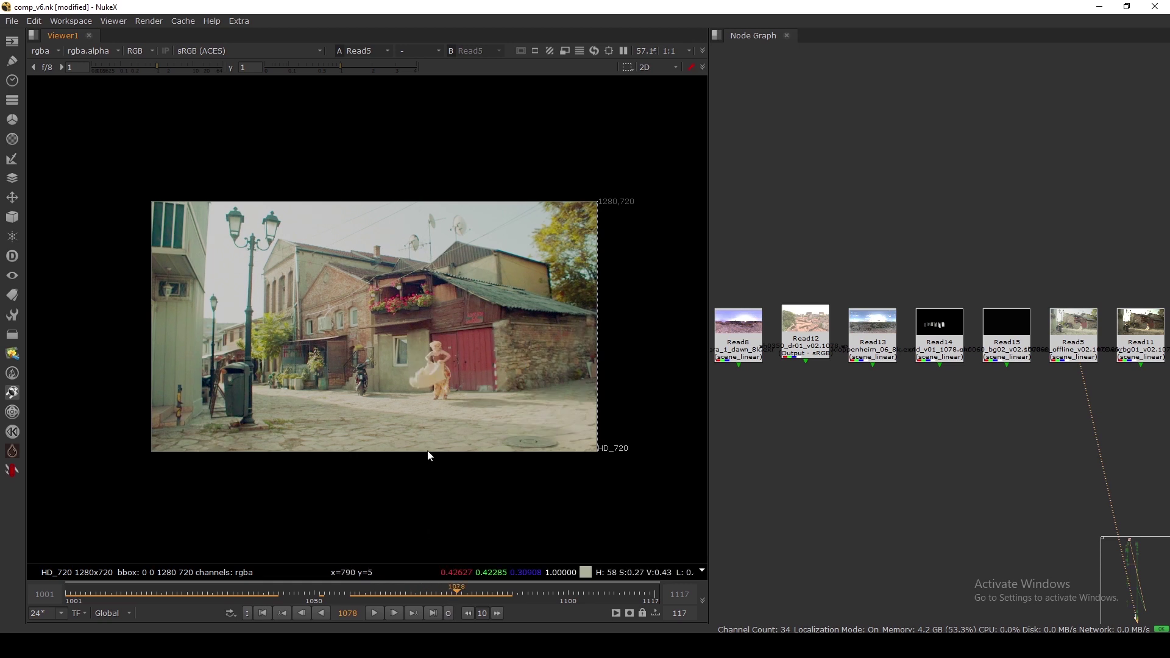
drag(392, 596, 376, 599)
click(378, 614)
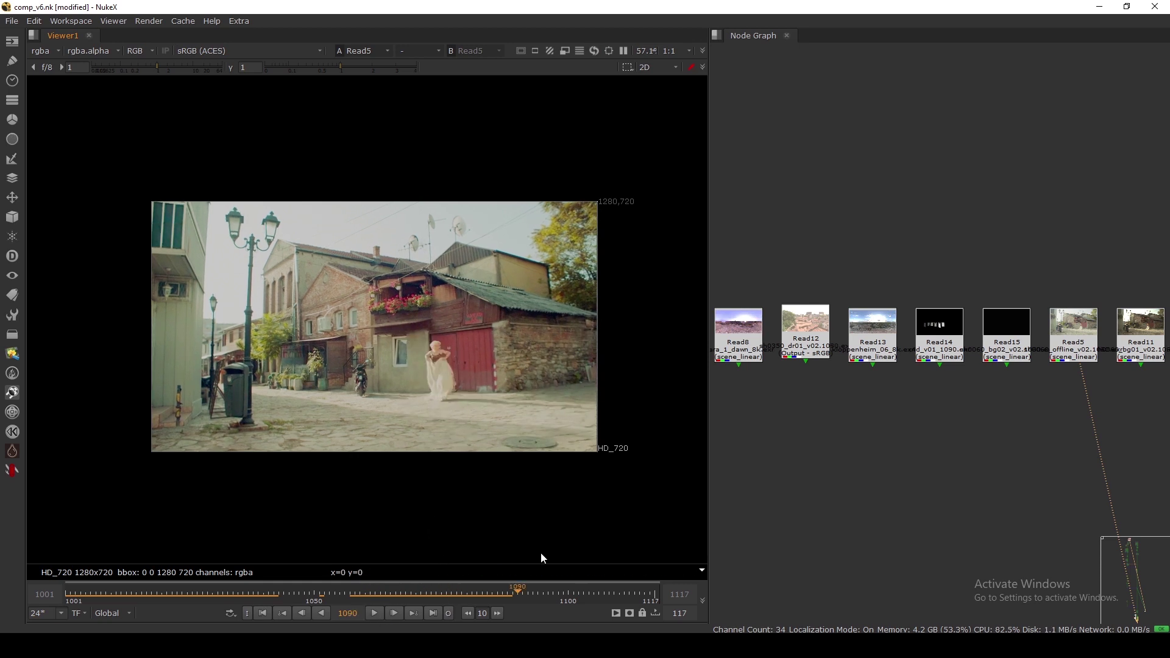
Step: View the Read14 hanging cloth render and play it back
click(940, 341)
key(1)
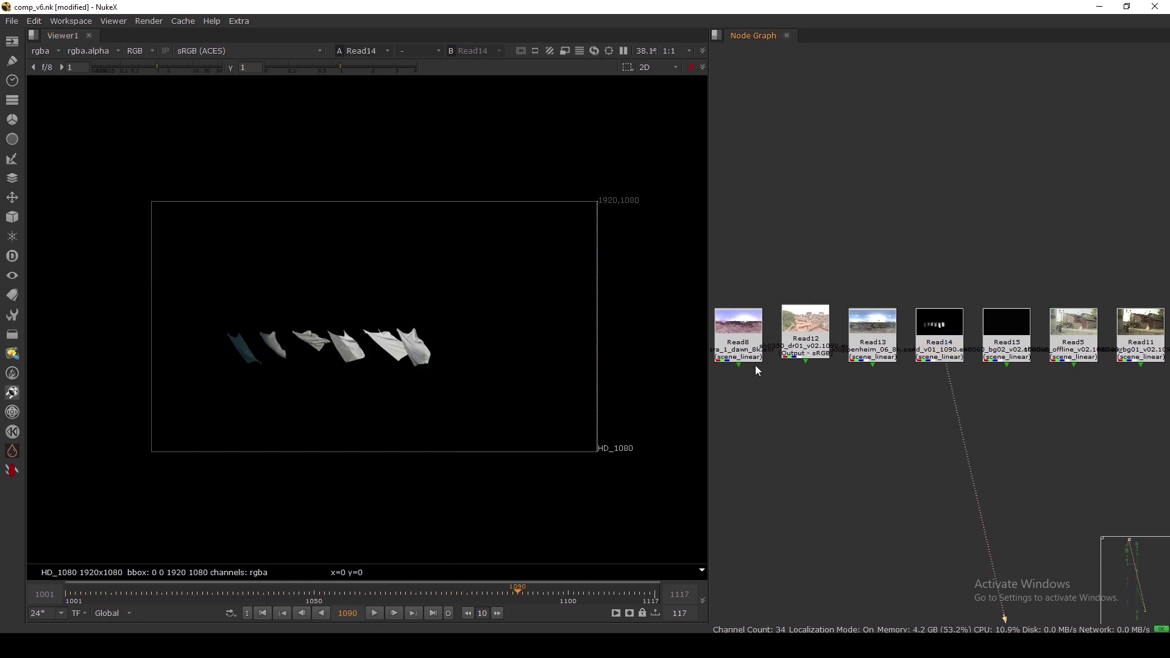
drag(414, 380, 429, 386)
click(371, 613)
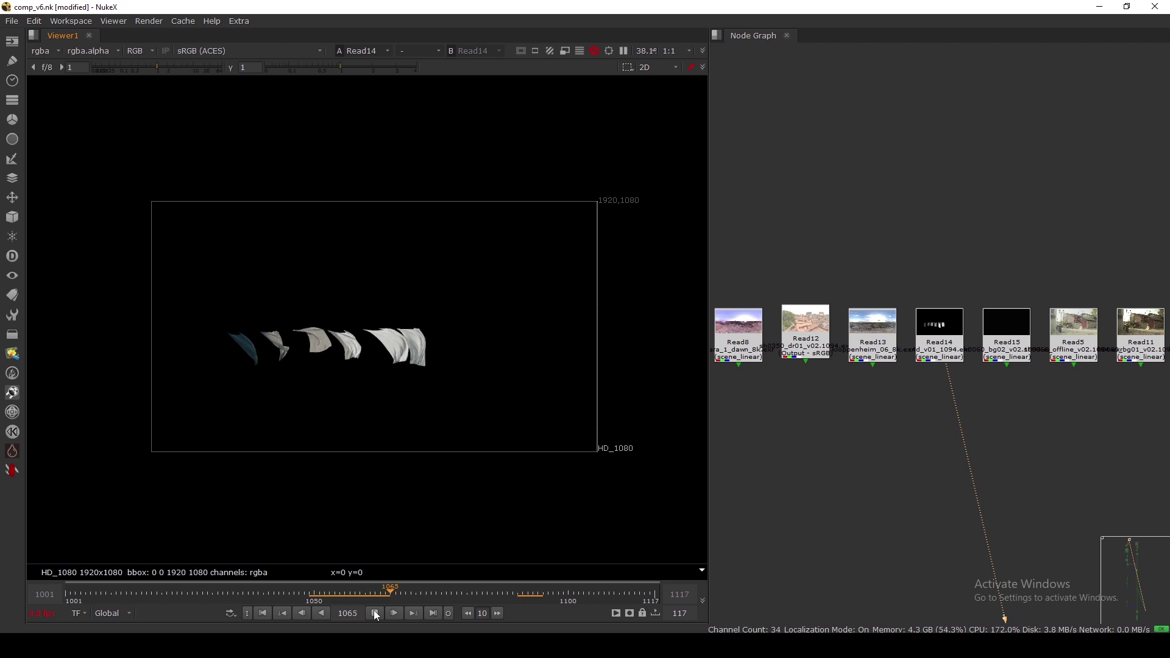
click(374, 611)
Step: View the Read11 background plate and scrub through it to frame 1101
click(1137, 359)
key(1)
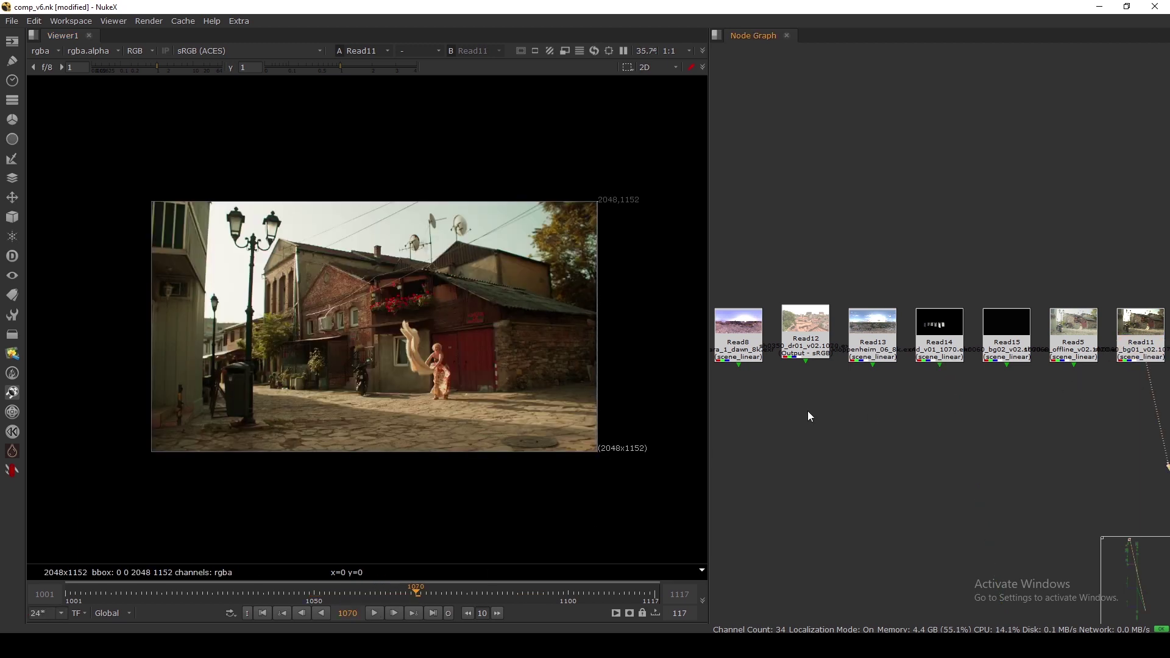
click(378, 612)
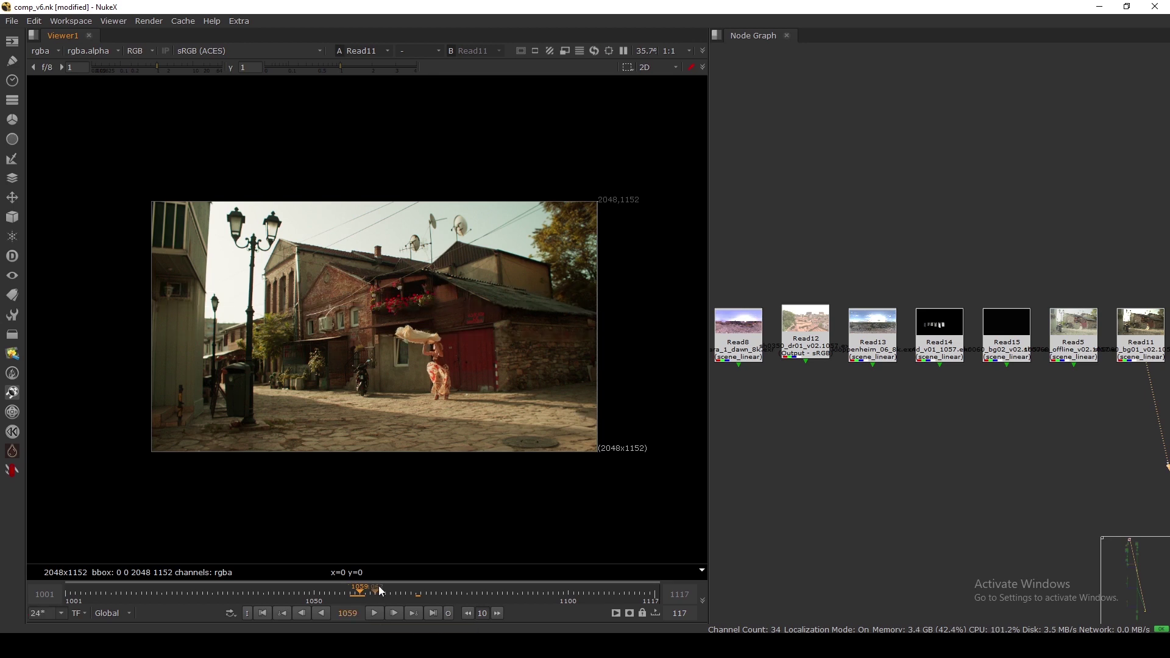
click(416, 597)
drag(416, 597, 588, 602)
drag(592, 608, 577, 602)
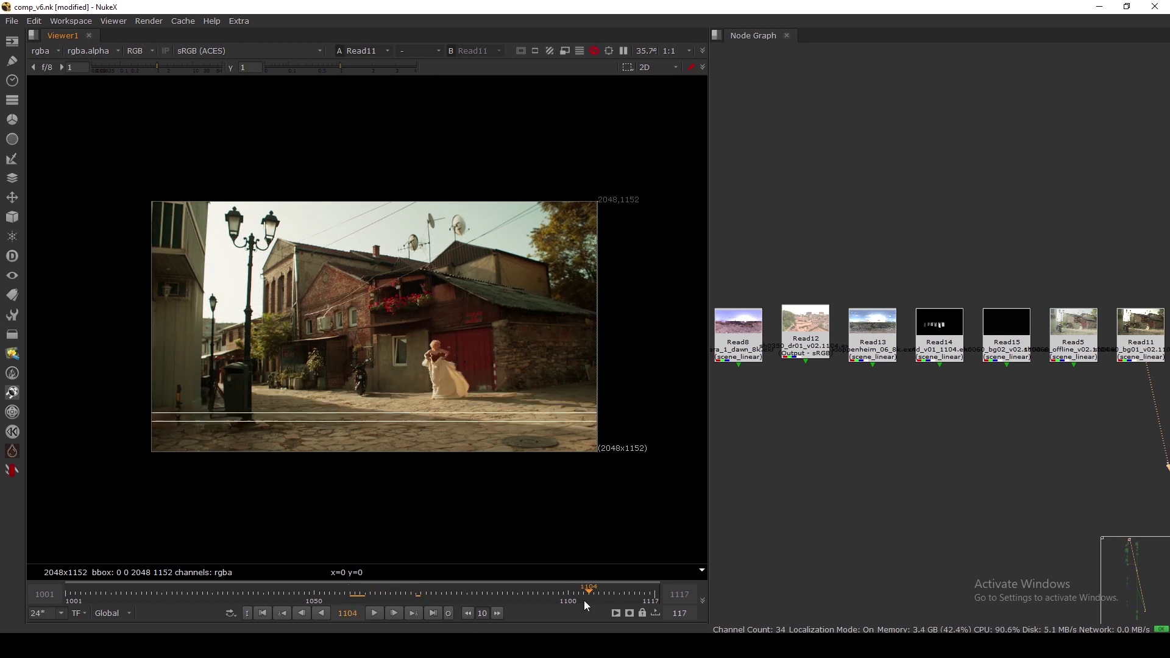
Step: View the Read14 cloth render and the Read15 element, scrubbing Read15 to frame 1069
click(940, 335)
key(1)
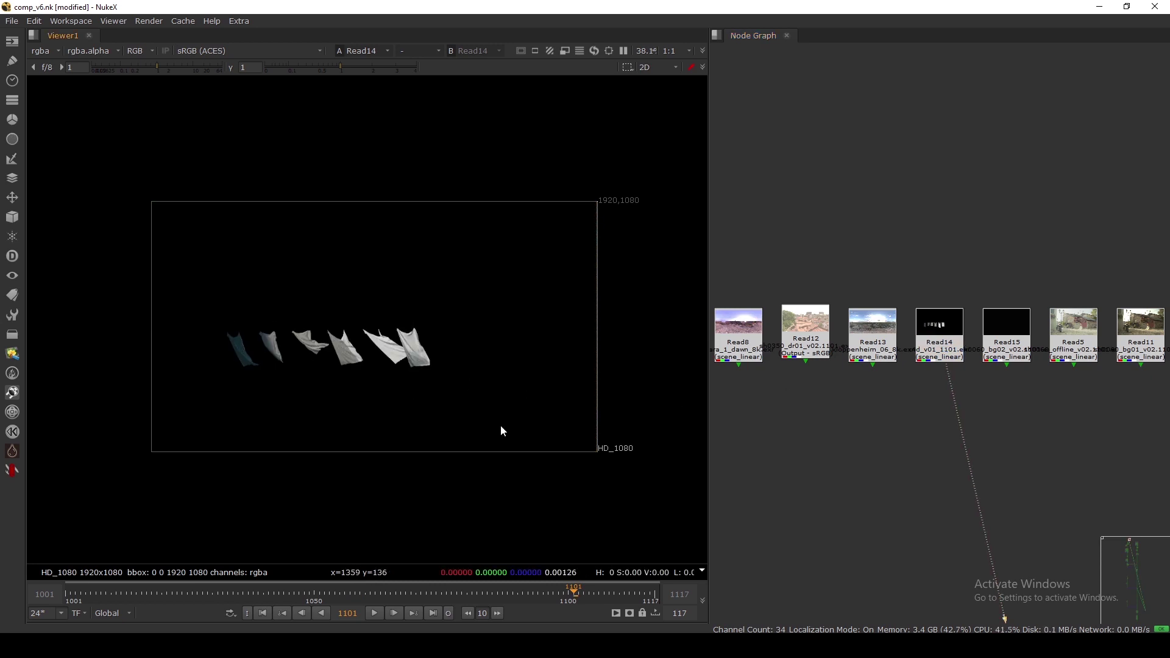
click(1008, 335)
key(1)
drag(345, 597, 406, 590)
Step: View the Read13 sky panorama and the Read12 rooftop footage, returning to frame 1001
click(873, 335)
key(1)
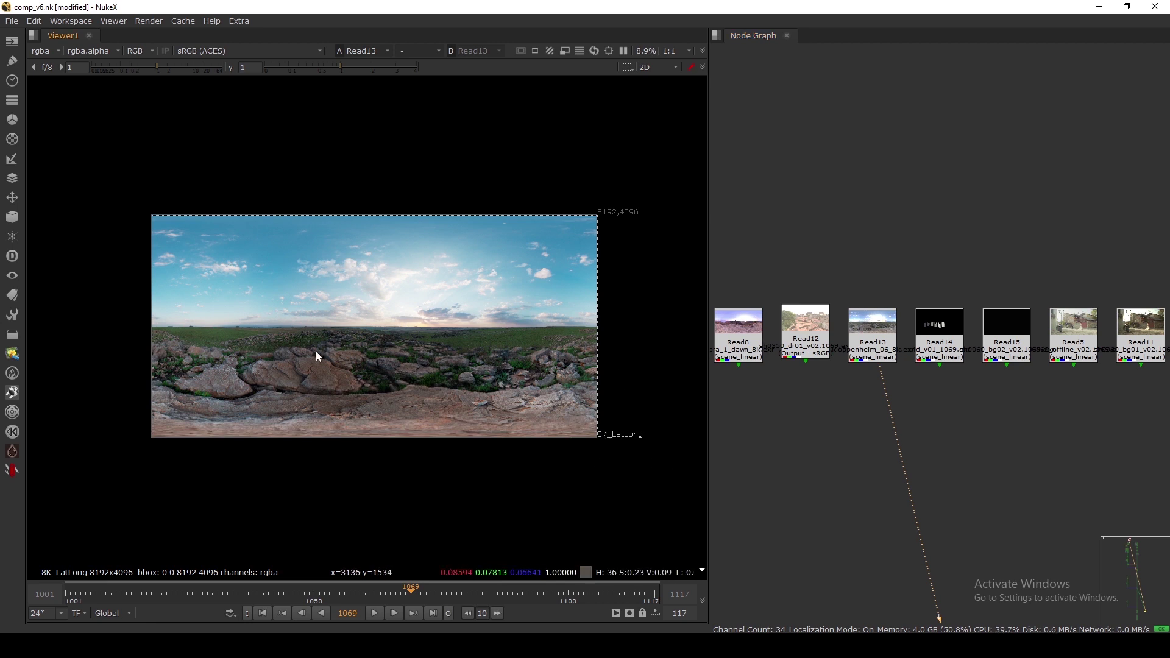
click(806, 342)
key(1)
drag(304, 229, 496, 322)
click(263, 614)
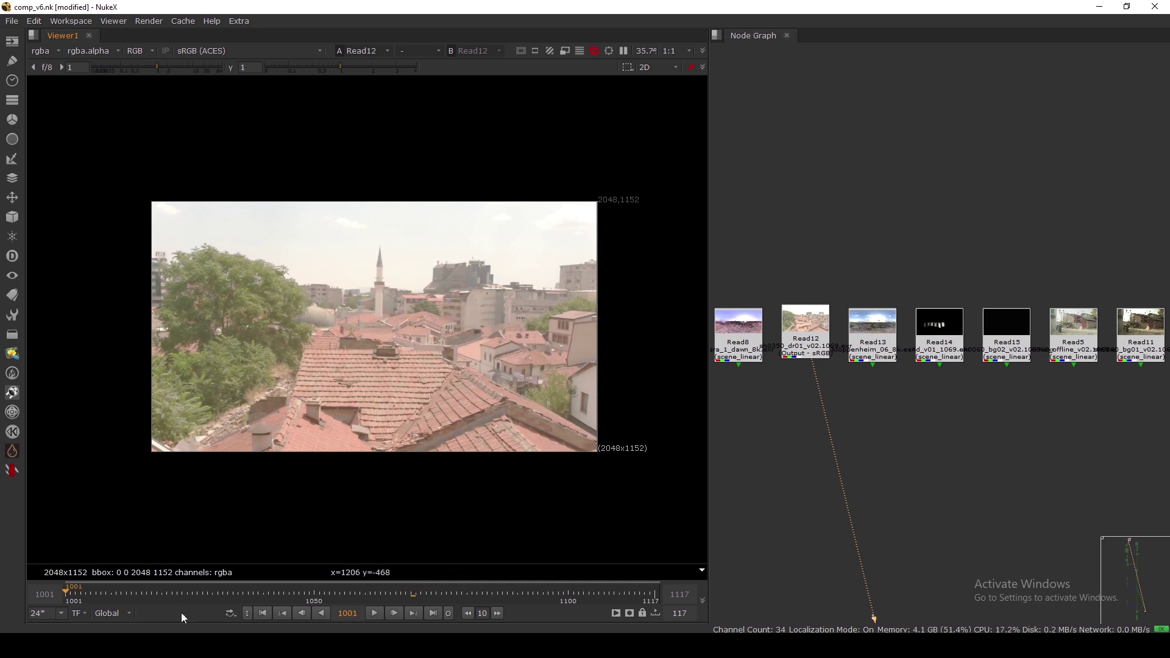
Step: Play back the Read12 rooftop footage, jump ahead through it in 10-frame increments and return to frame 1001
click(122, 613)
click(123, 612)
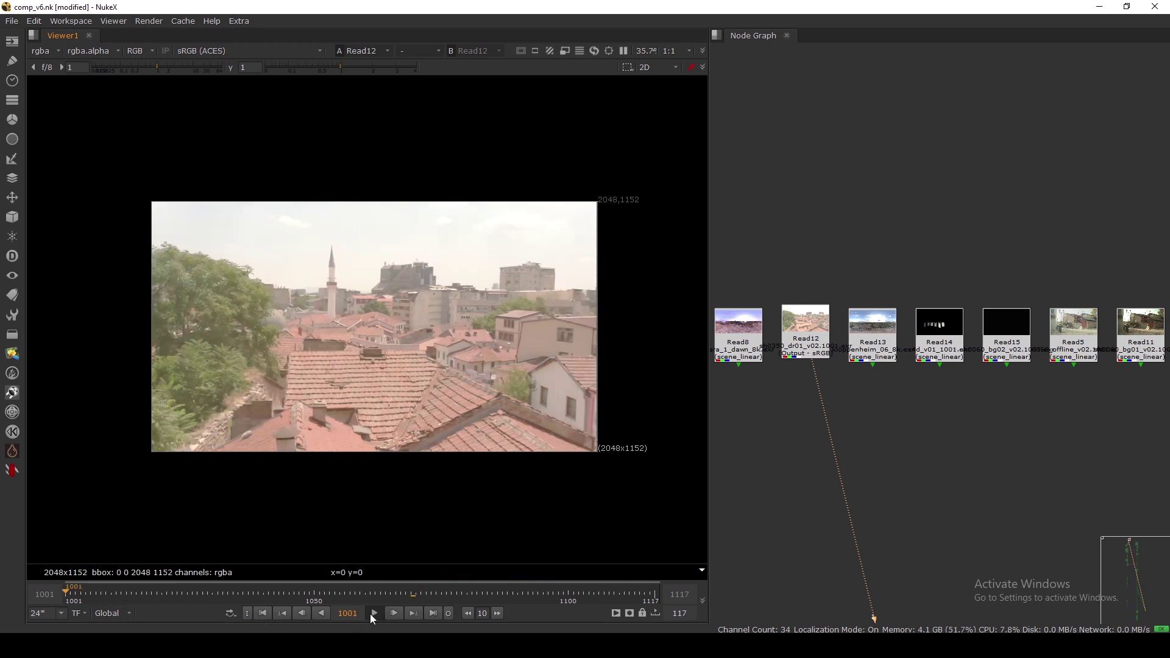
click(374, 614)
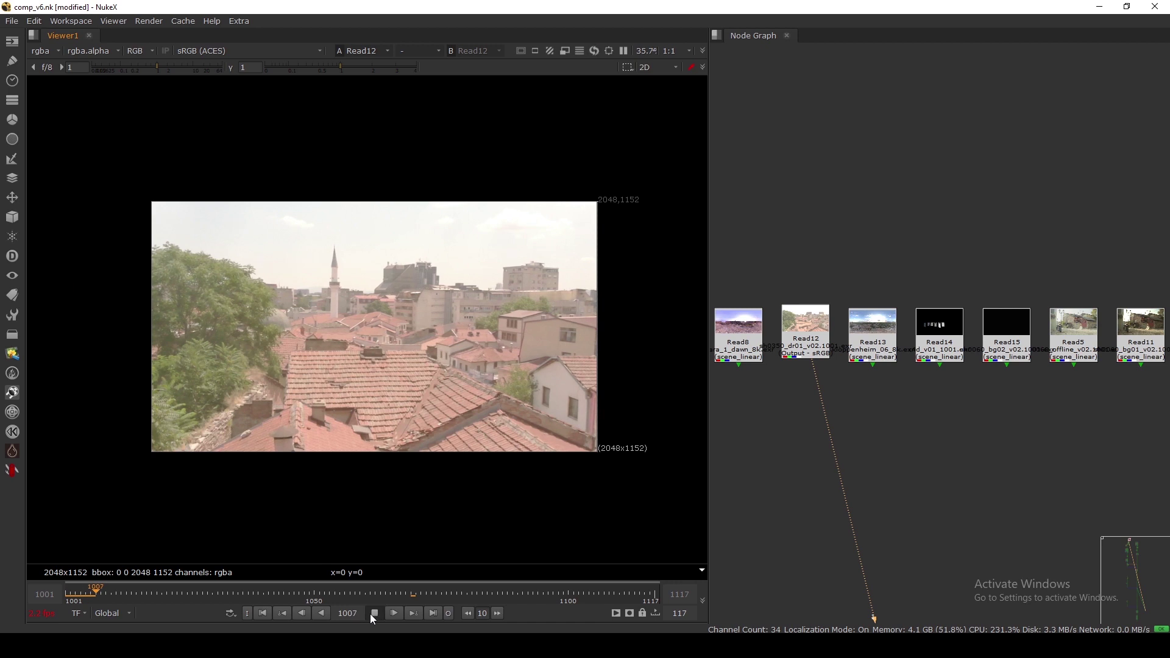
click(371, 615)
click(497, 614)
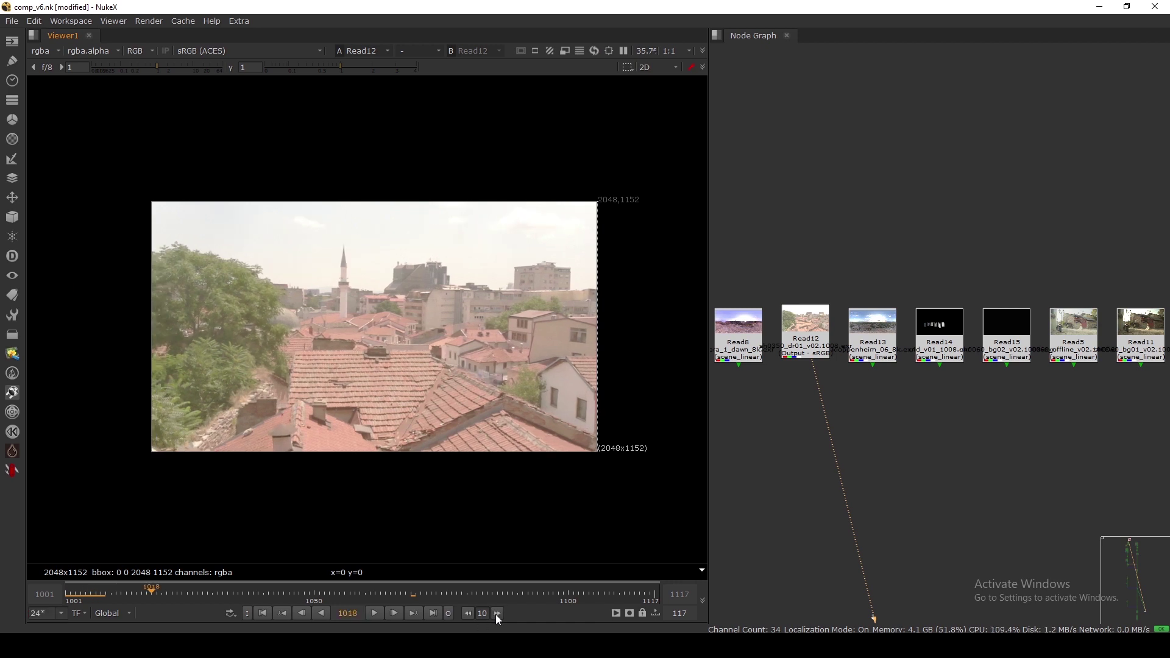
click(497, 614)
click(496, 615)
click(263, 614)
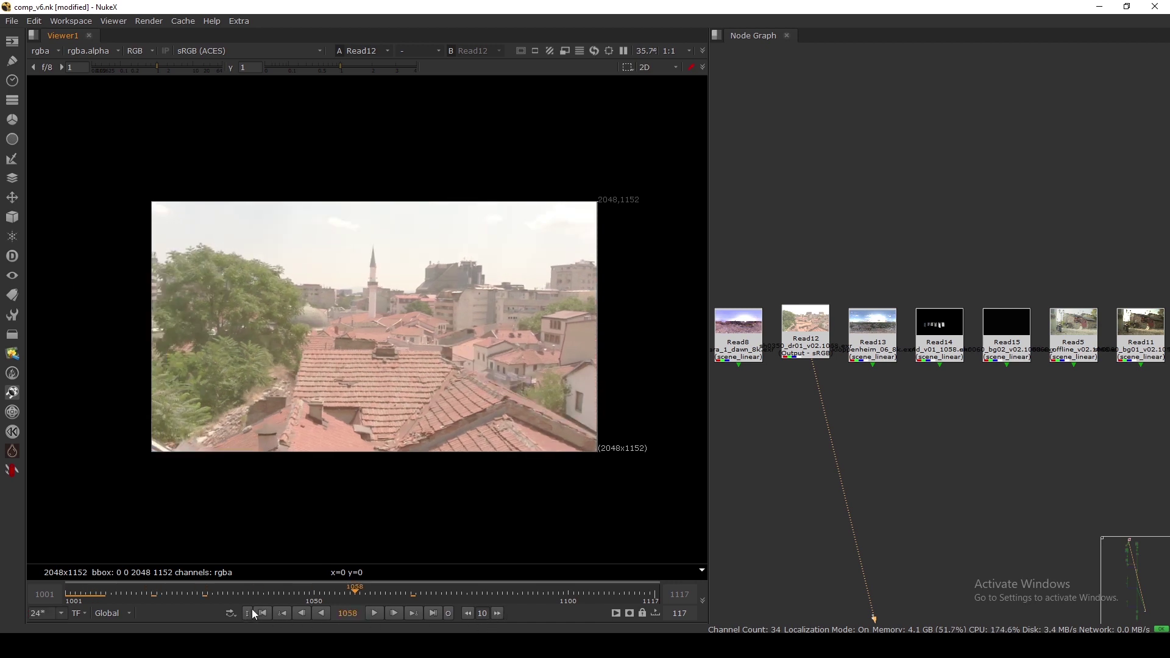
drag(792, 339, 792, 341)
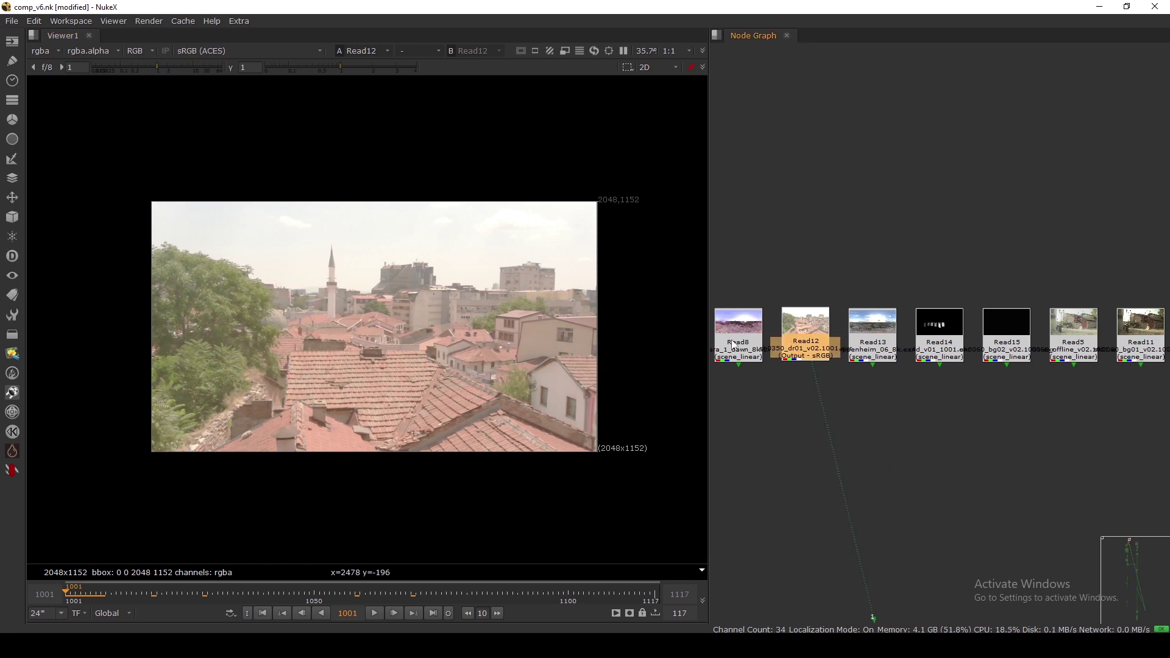
Step: View the Read8 dawn panorama at the start of the row of source elements
click(732, 339)
key(1)
click(777, 426)
middle_drag(772, 428, 812, 432)
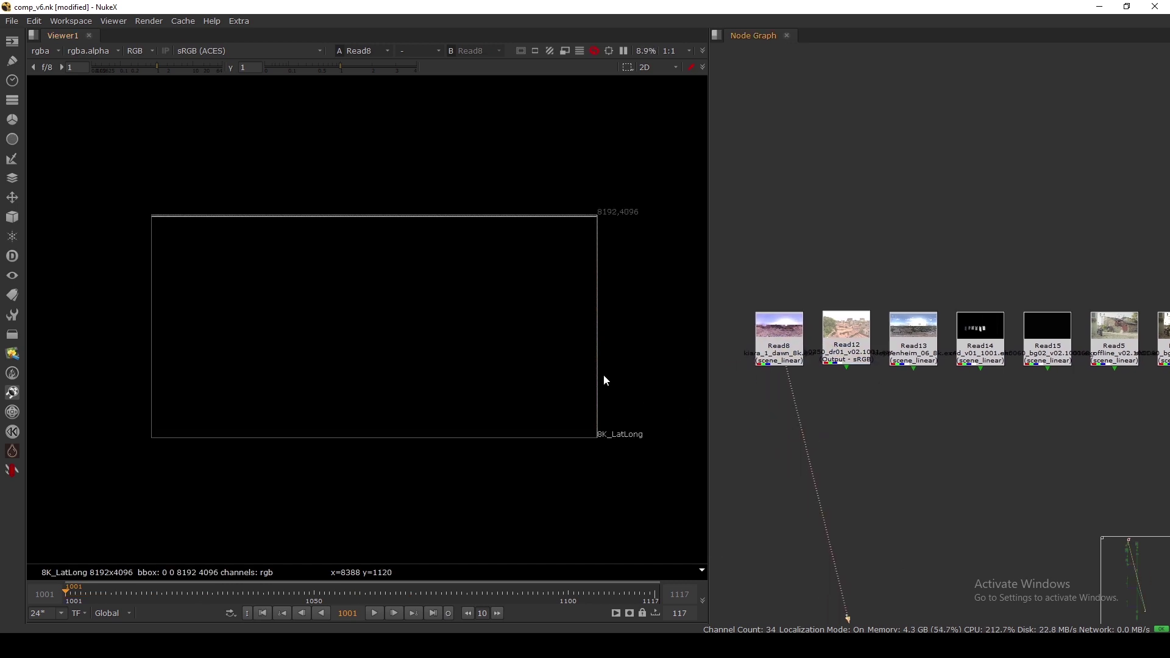
mouse_move(777, 343)
mouse_down()
mouse_move(775, 367)
mouse_move(773, 339)
mouse_up()
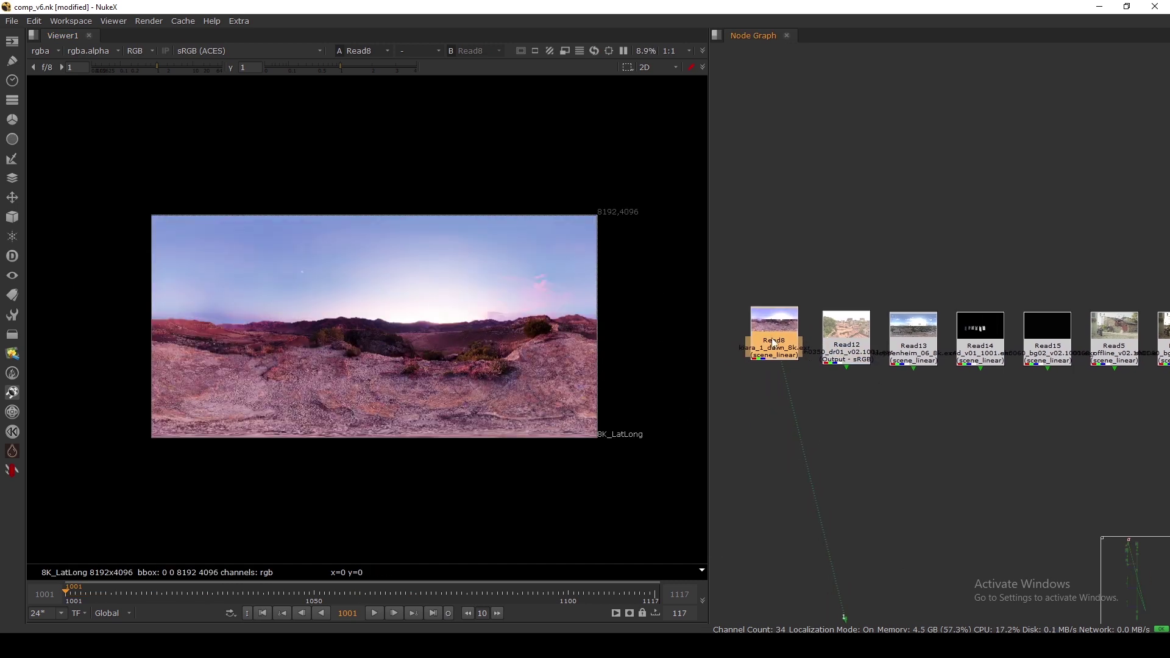
Step: Compare the Read8 dawn panorama with the Read13 sky panorama, ending on Read13 and examining its sky
click(940, 385)
click(772, 341)
key(1)
click(903, 347)
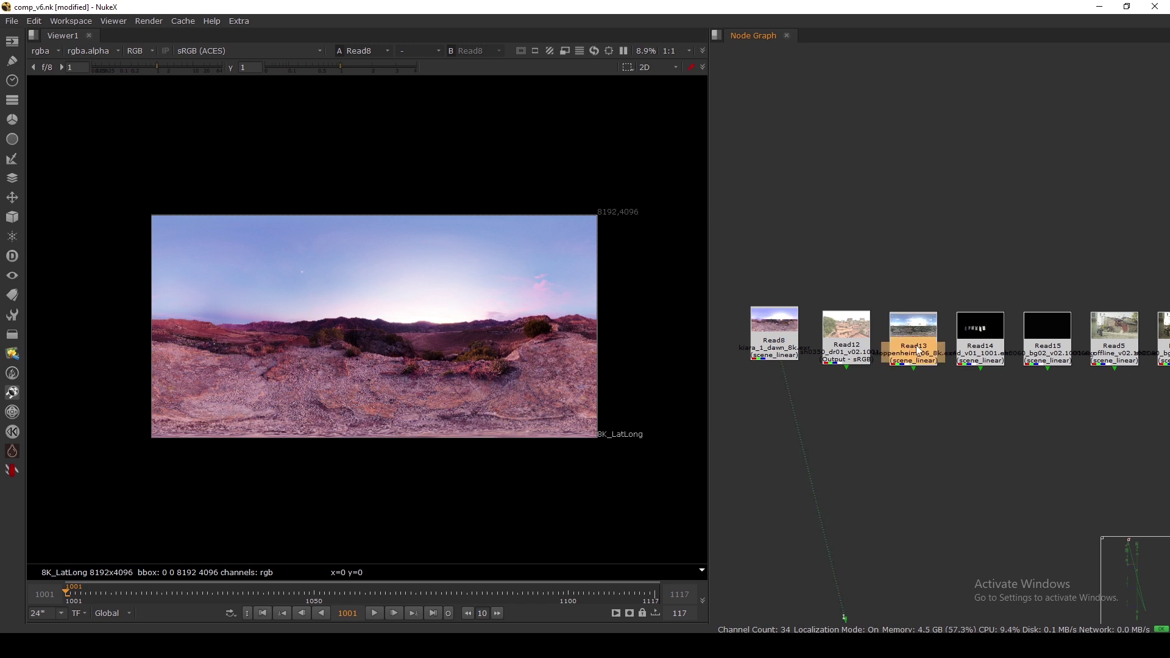
key(1)
click(779, 339)
key(1)
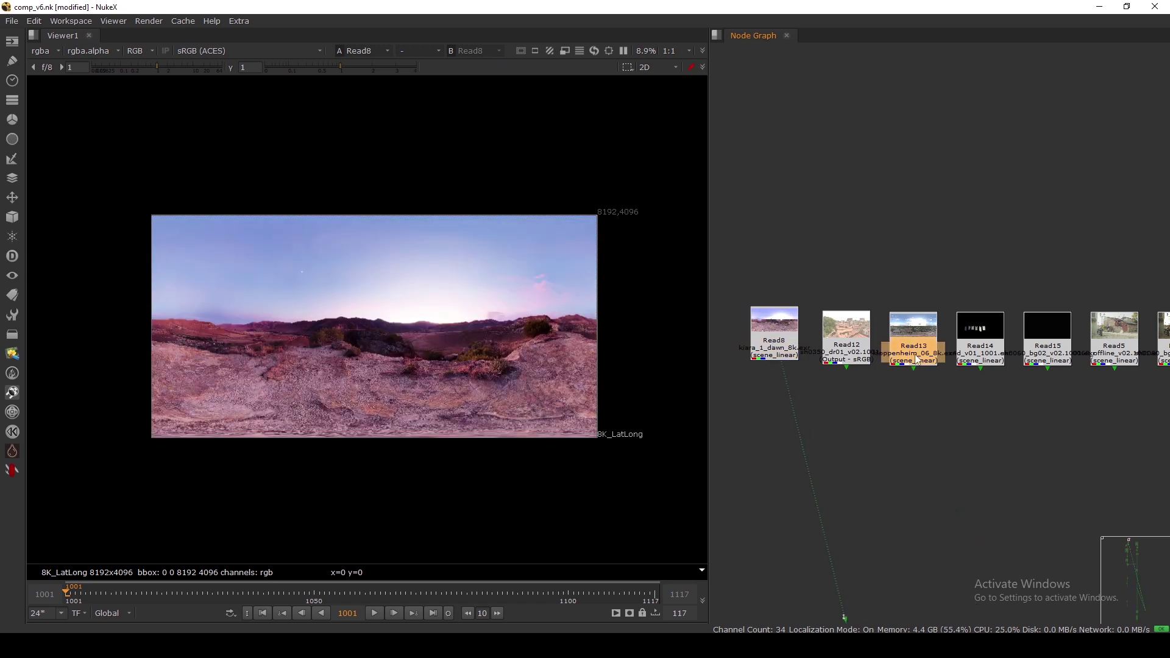
key(1)
ctrl+shift+drag(269, 251, 521, 365)
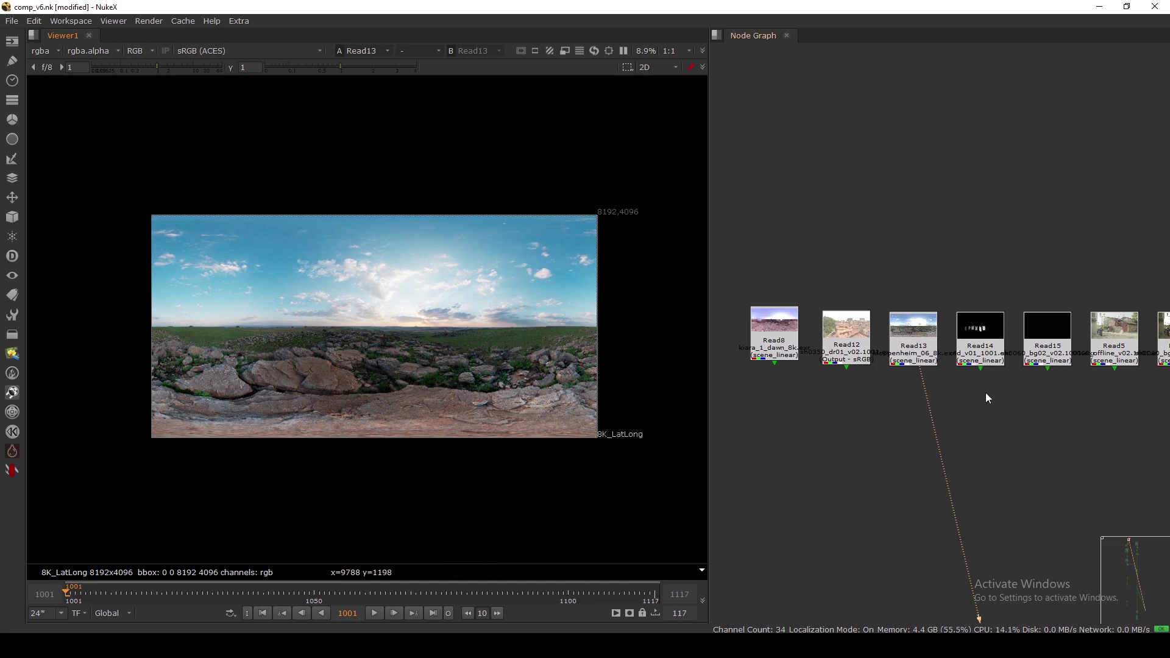
Step: View the Read11 background plate, darken the viewer gain to 0.13 to inspect its highlights, and reset the gain to 1
scroll(1056, 375, down, 2)
click(1105, 350)
key(1)
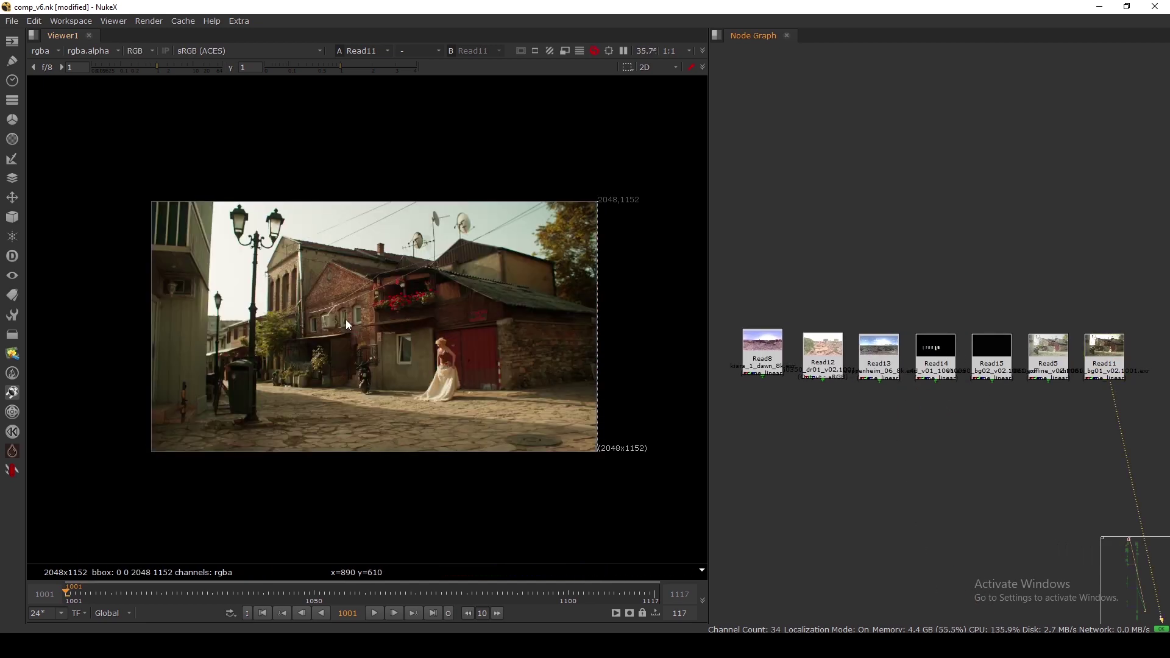
drag(160, 66, 125, 70)
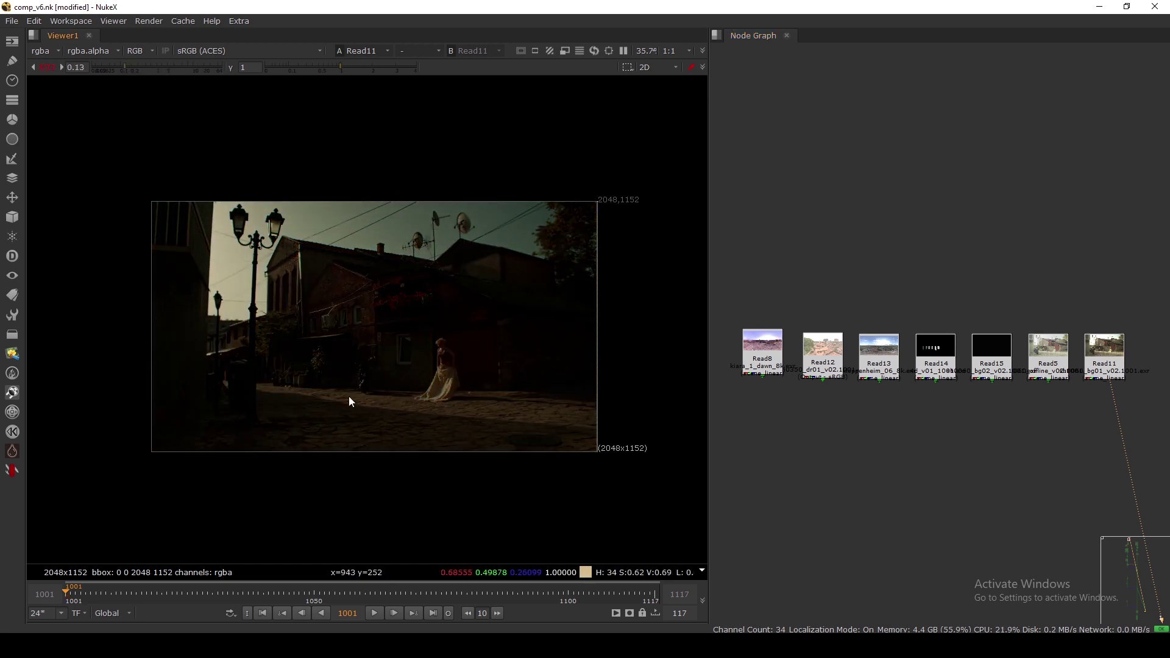
click(47, 67)
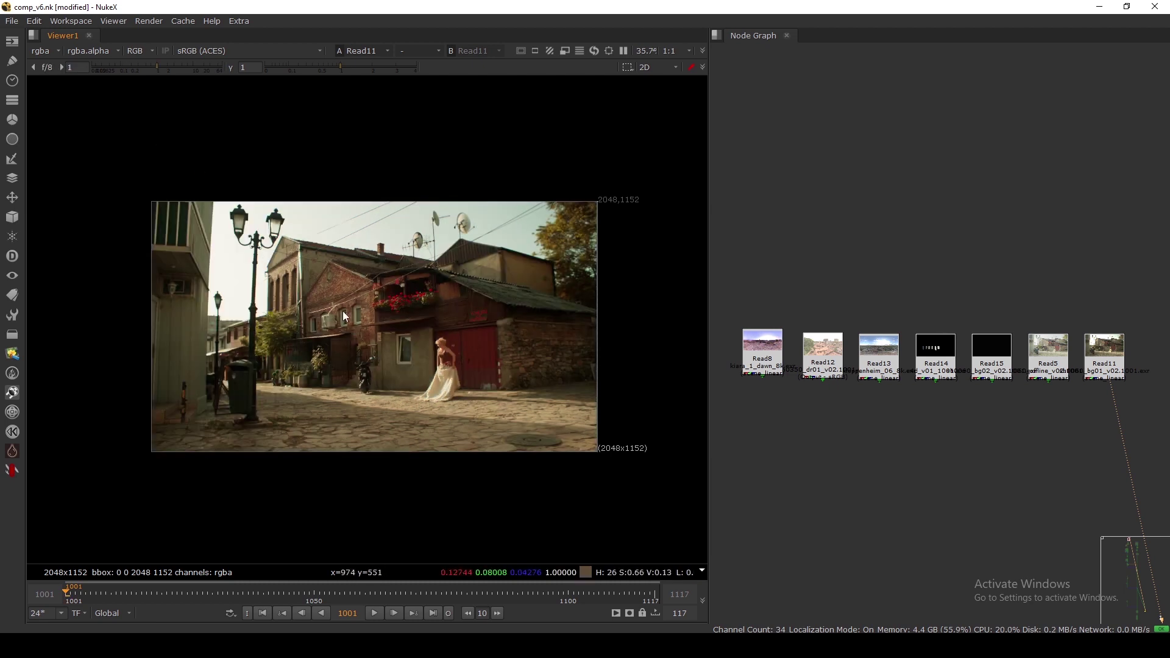
Step: Frame the whole script, examine the Plate, DENOISE and TRACKER sections, and view the Read9 denoised plate
key(f)
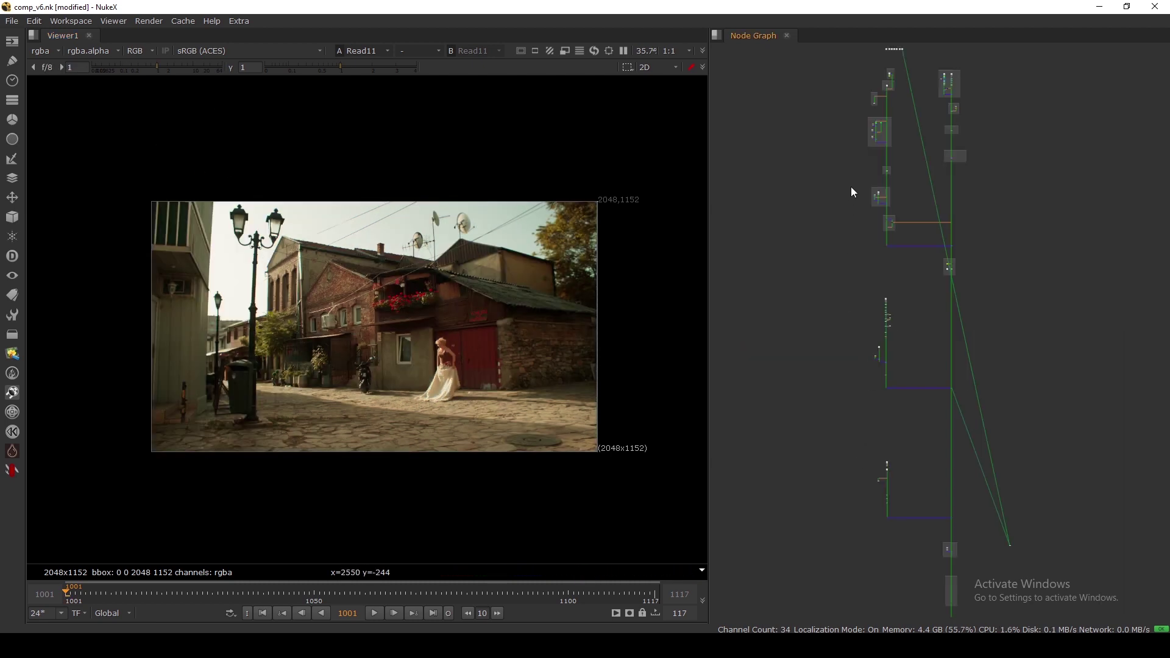
middle_drag(876, 76, 879, 156)
scroll(880, 156, up, 3)
drag(849, 102, 932, 116)
scroll(888, 123, up, 6)
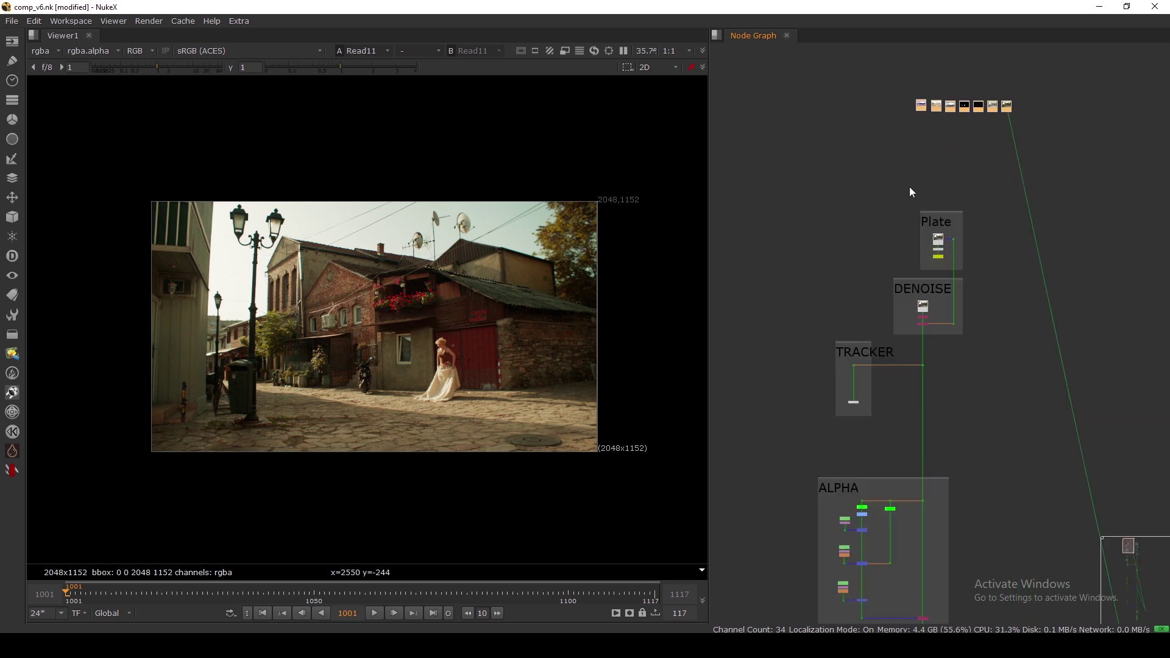
middle_drag(912, 192, 924, 206)
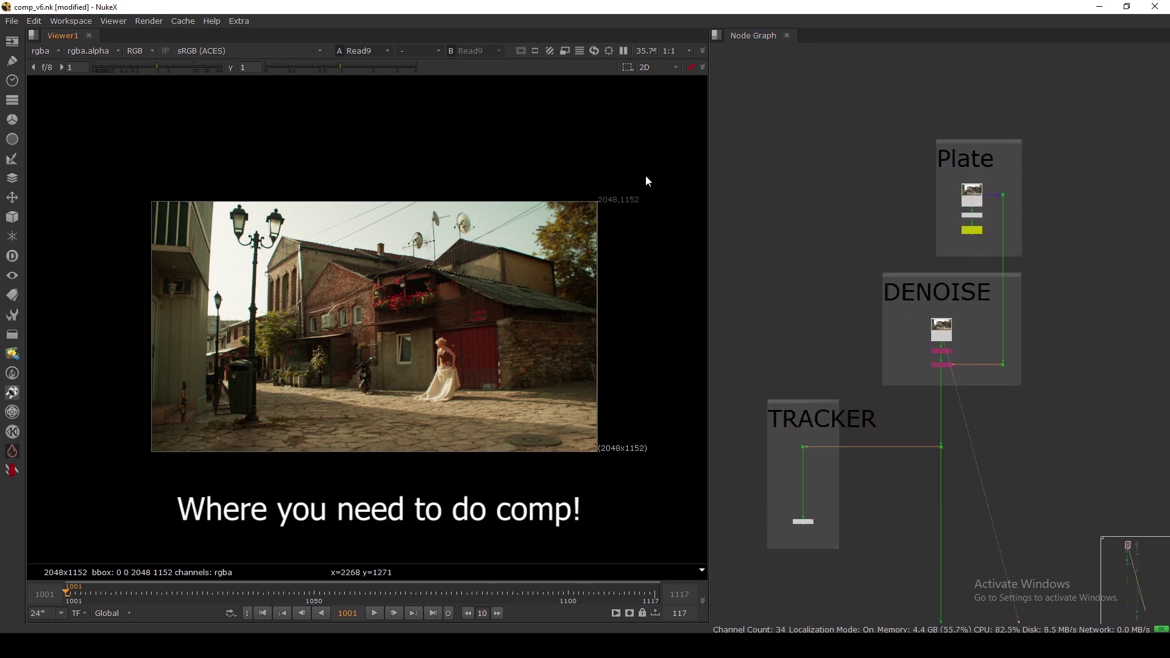
Step: Examine the Read9 denoised plate area by area, from the sky and background buildings to the foreground street
drag(646, 176, 302, 361)
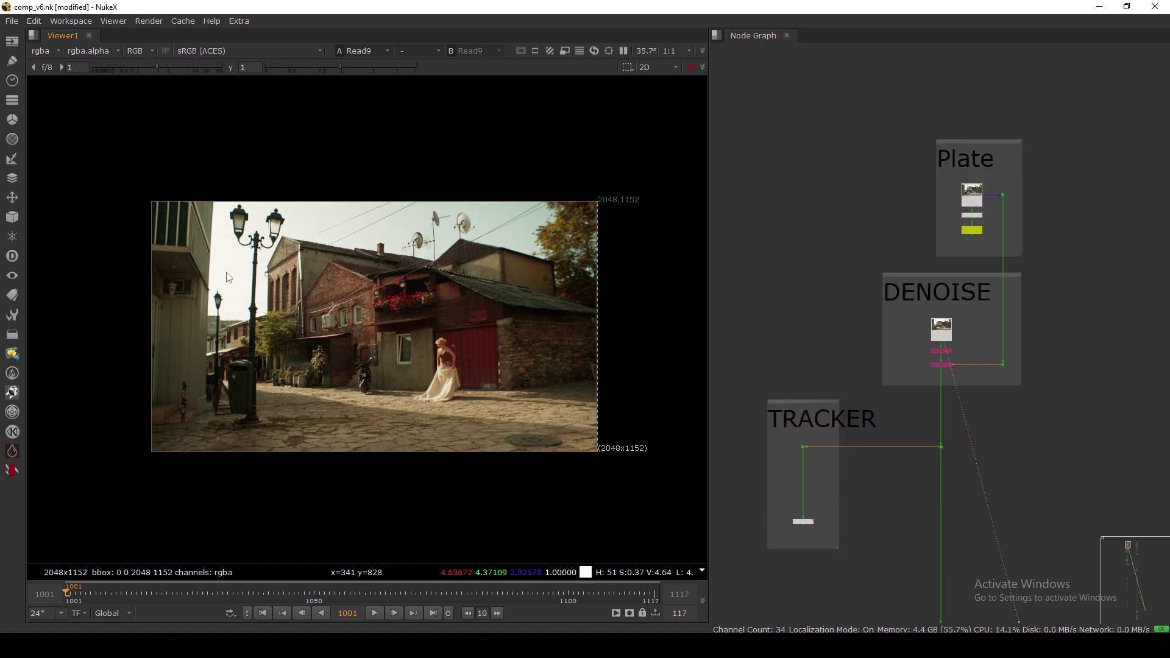
drag(621, 176, 202, 328)
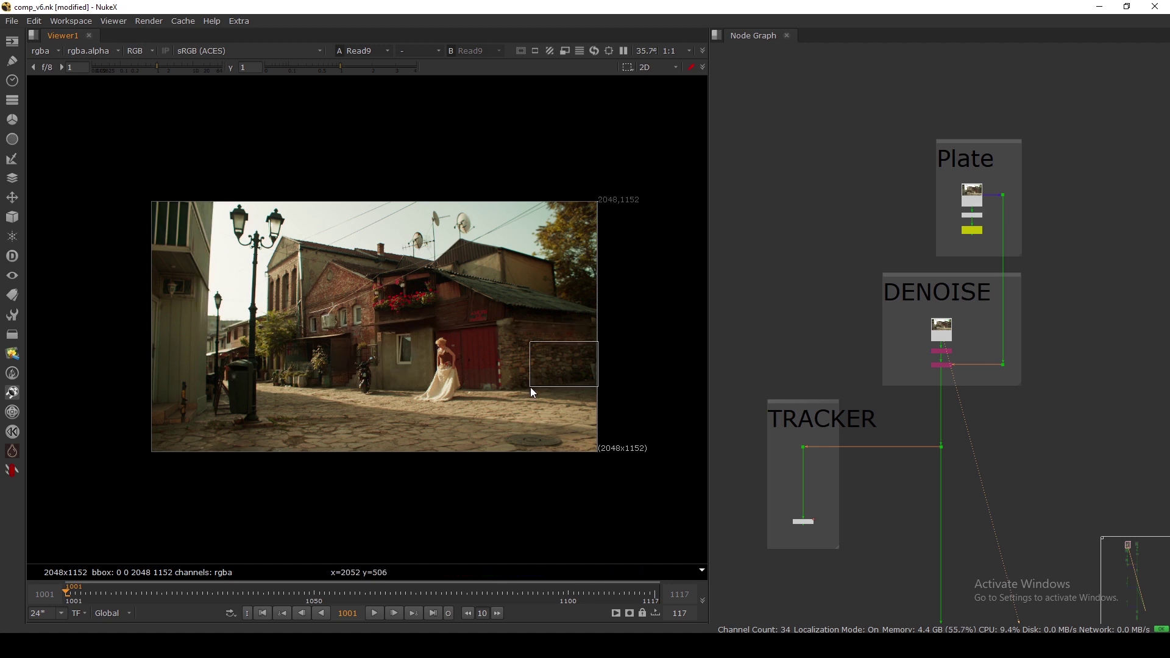
drag(591, 354, 218, 482)
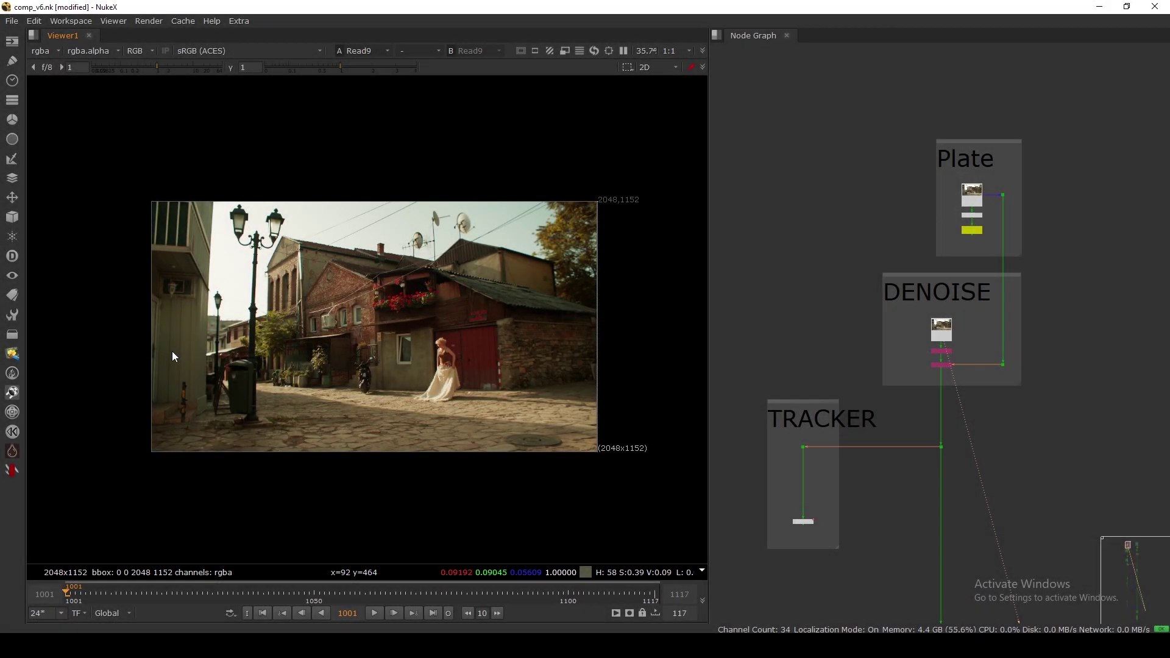
drag(634, 170, 186, 338)
drag(444, 312, 298, 368)
drag(629, 323, 376, 453)
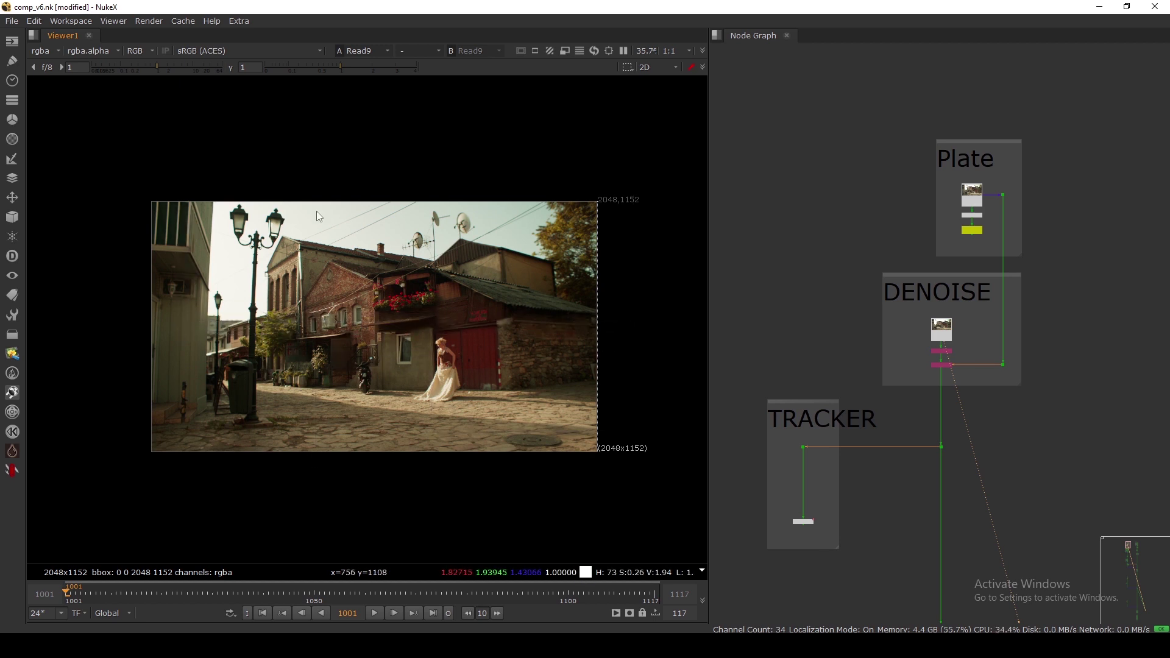
drag(599, 179, 224, 320)
drag(610, 340, 281, 521)
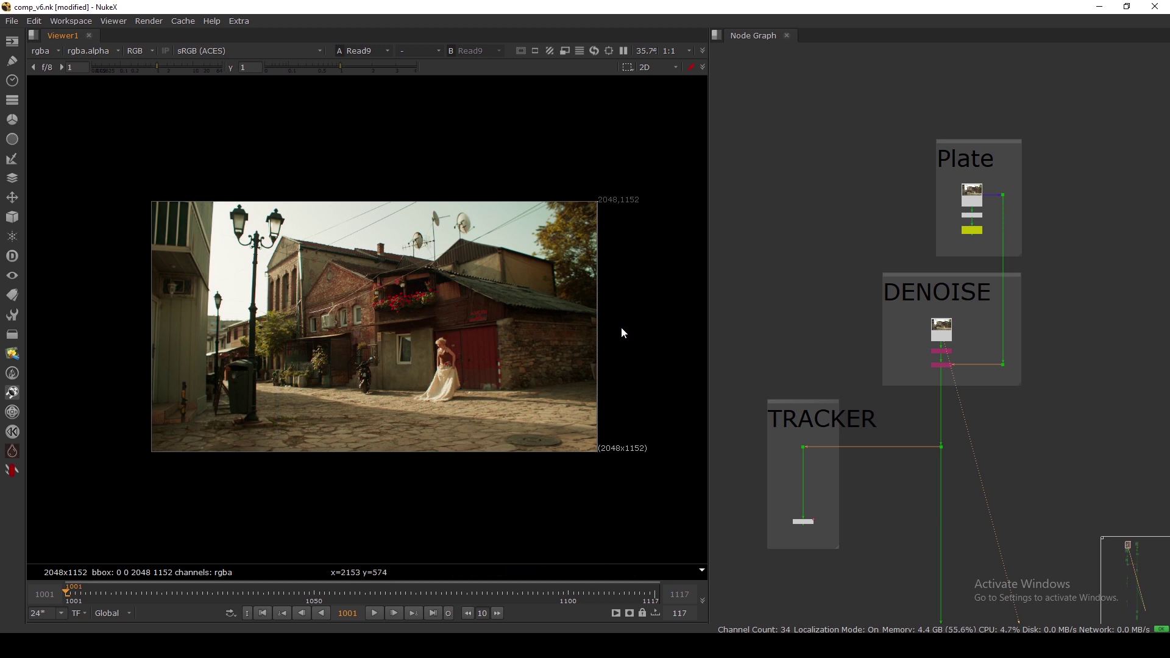
drag(626, 314, 322, 477)
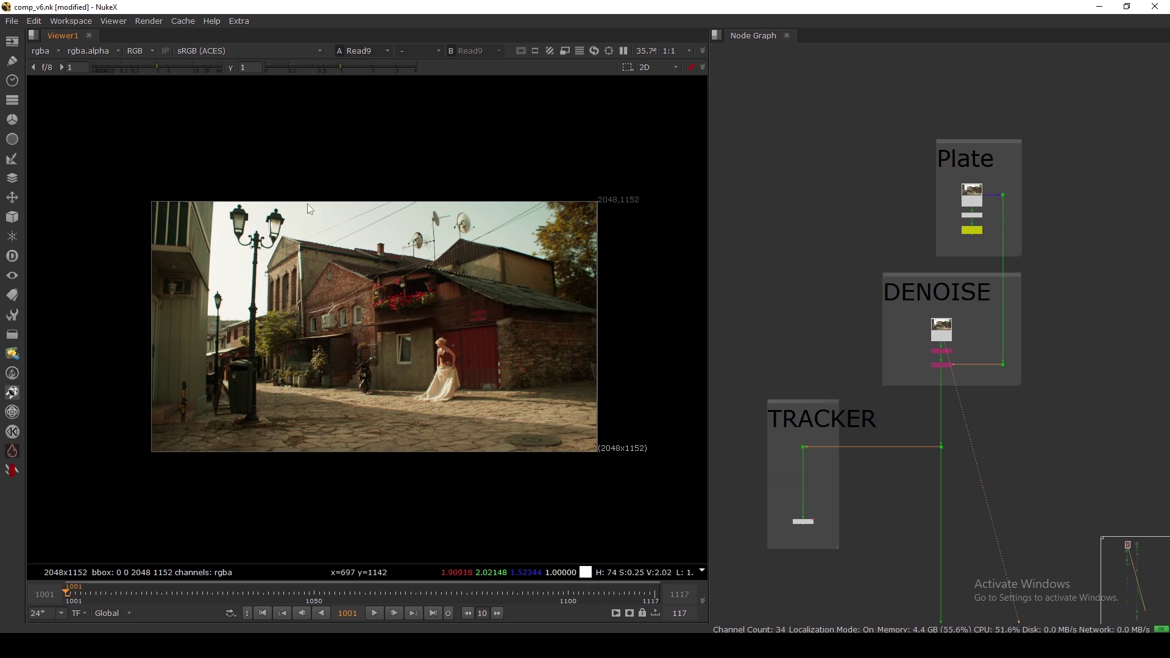
drag(587, 188, 174, 279)
drag(425, 313, 258, 365)
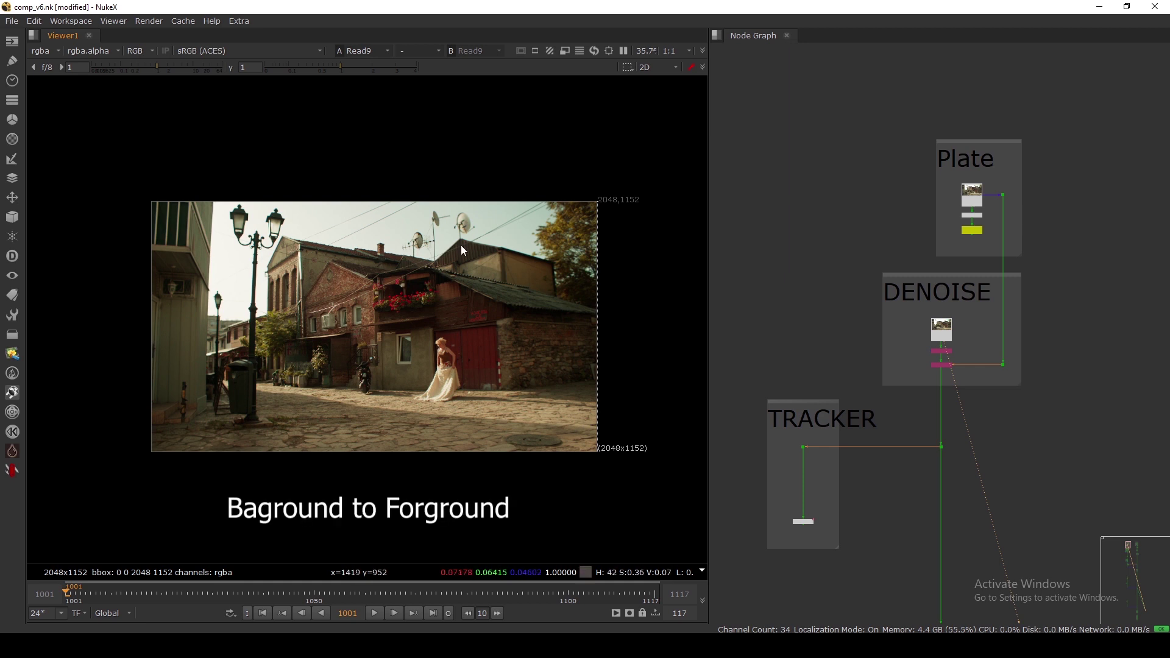
drag(622, 182, 202, 323)
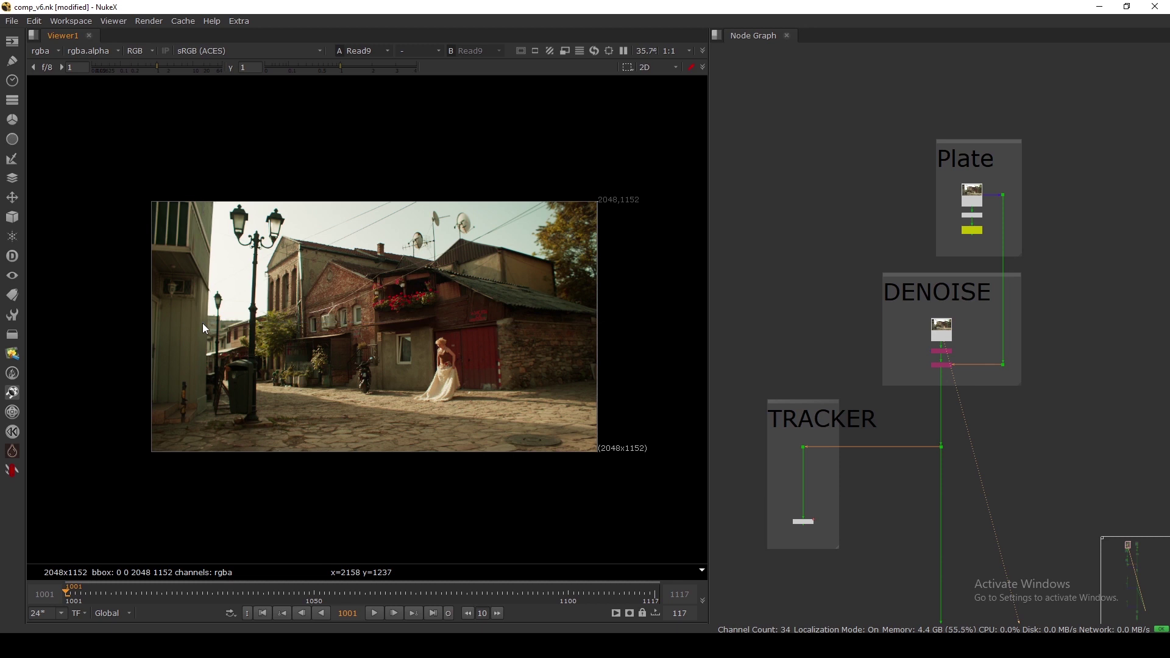
drag(189, 189, 613, 328)
drag(638, 172, 200, 349)
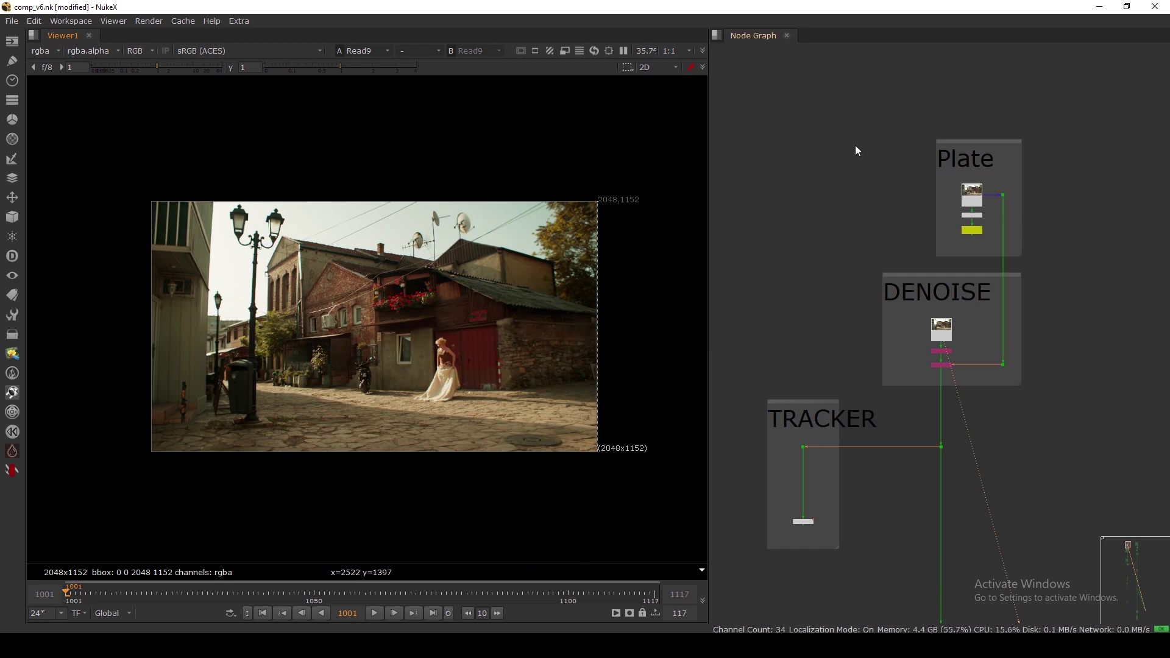
Step: Add a Grade node and a Transform node in an empty area of the node graph and close their properties
scroll(856, 147, down, 5)
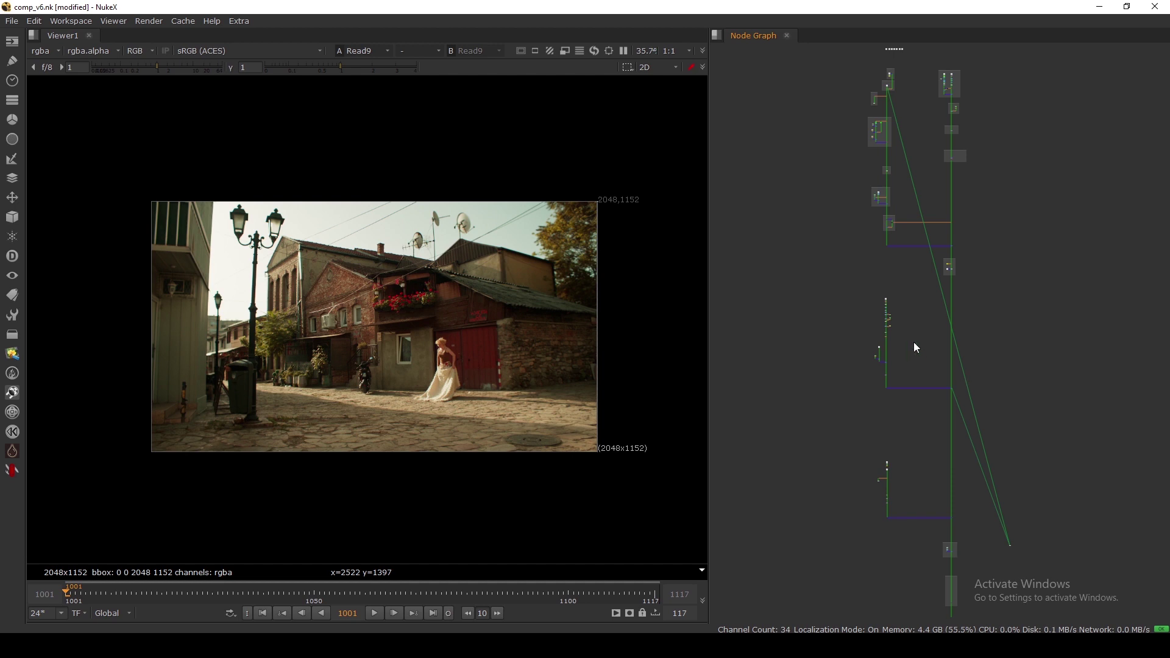
scroll(913, 342, up, 10)
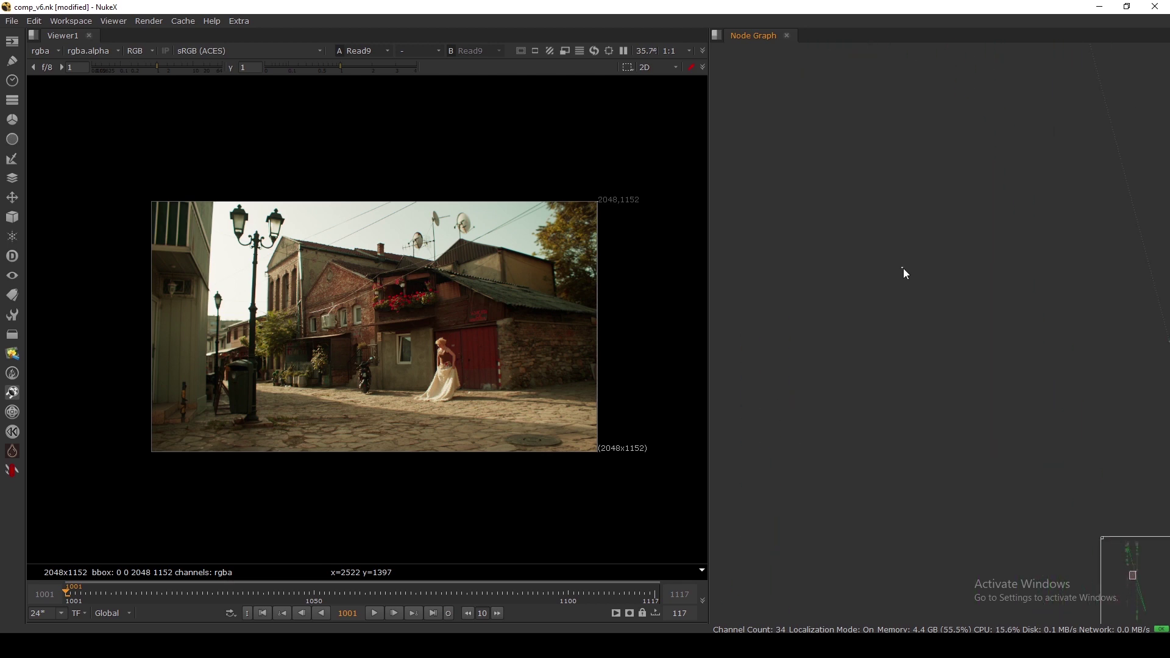
key(g)
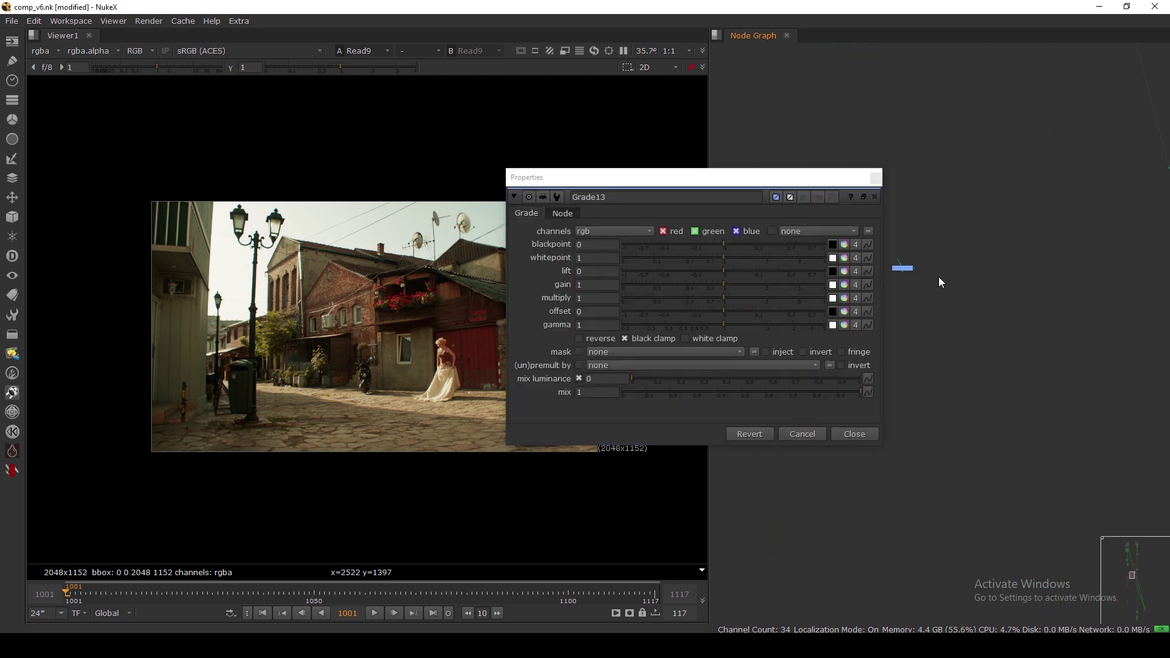
key(t)
click(911, 189)
click(875, 178)
scroll(889, 244, up, 4)
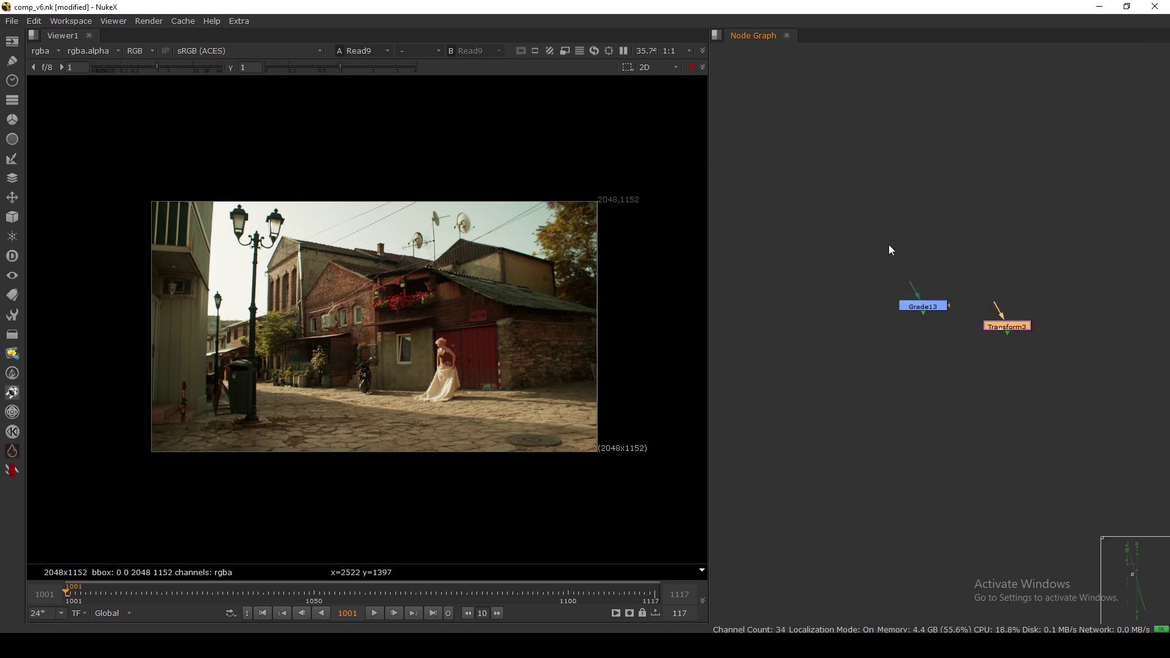
Step: Examine the input and output arrows of the new Grade and Transform nodes, and return to the script overview
scroll(888, 243, up, 1)
middle_drag(920, 292, 865, 247)
drag(865, 237, 880, 189)
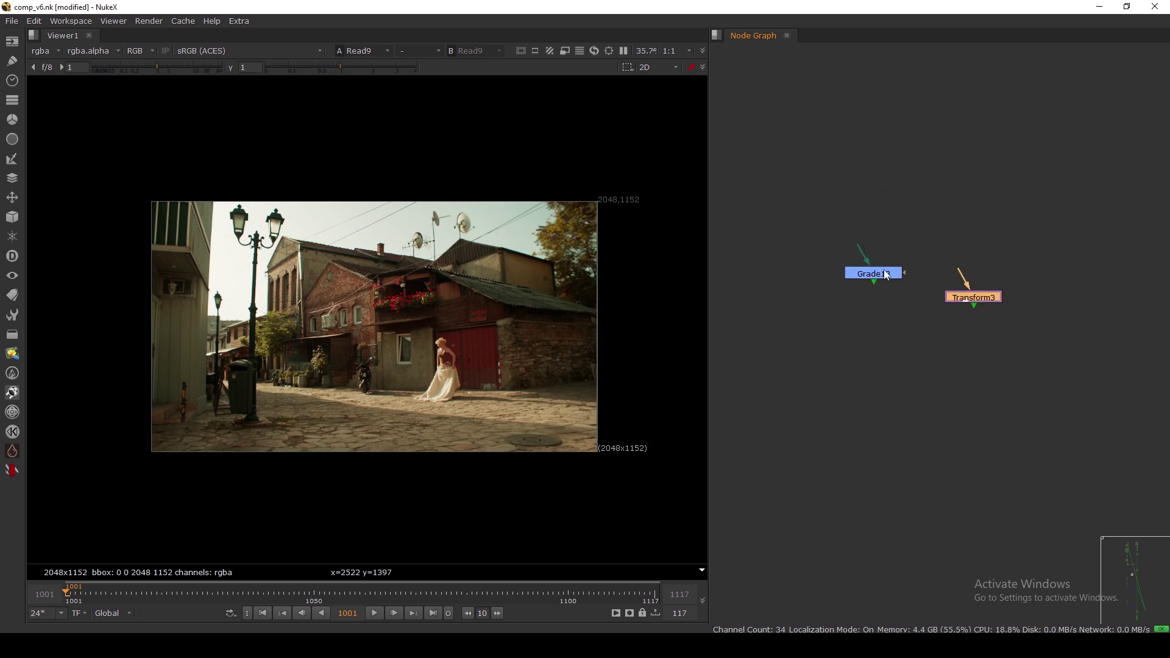
drag(875, 283, 876, 339)
drag(974, 306, 977, 351)
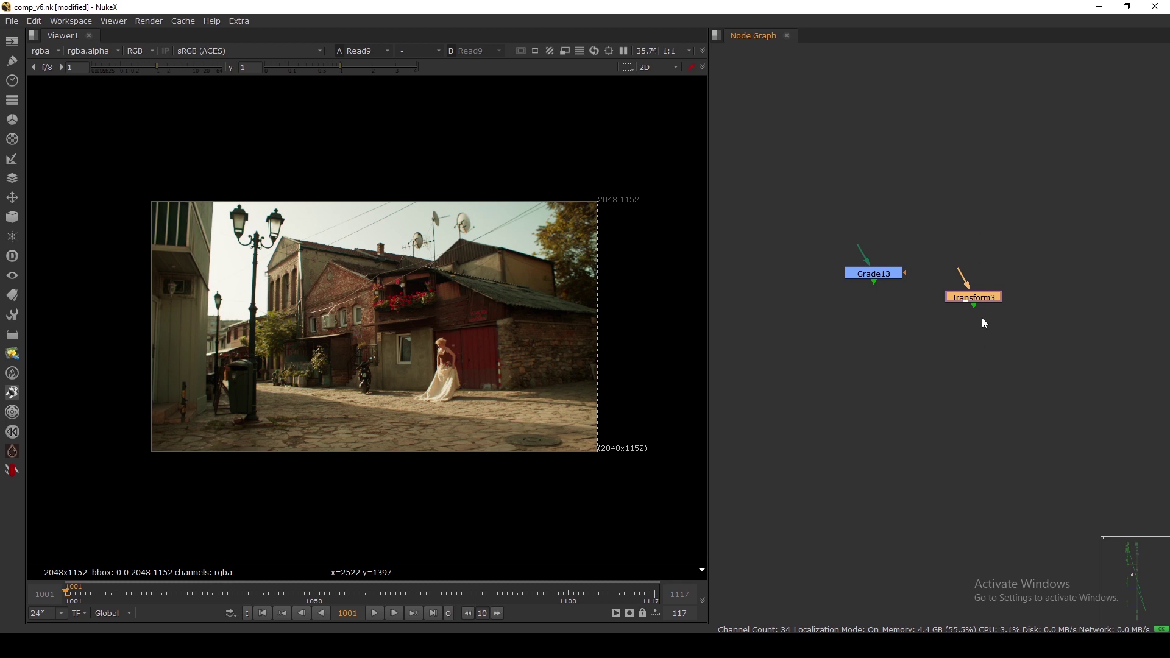
mouse_move(1040, 308)
mouse_down()
mouse_move(1070, 297)
mouse_move(1031, 298)
mouse_up()
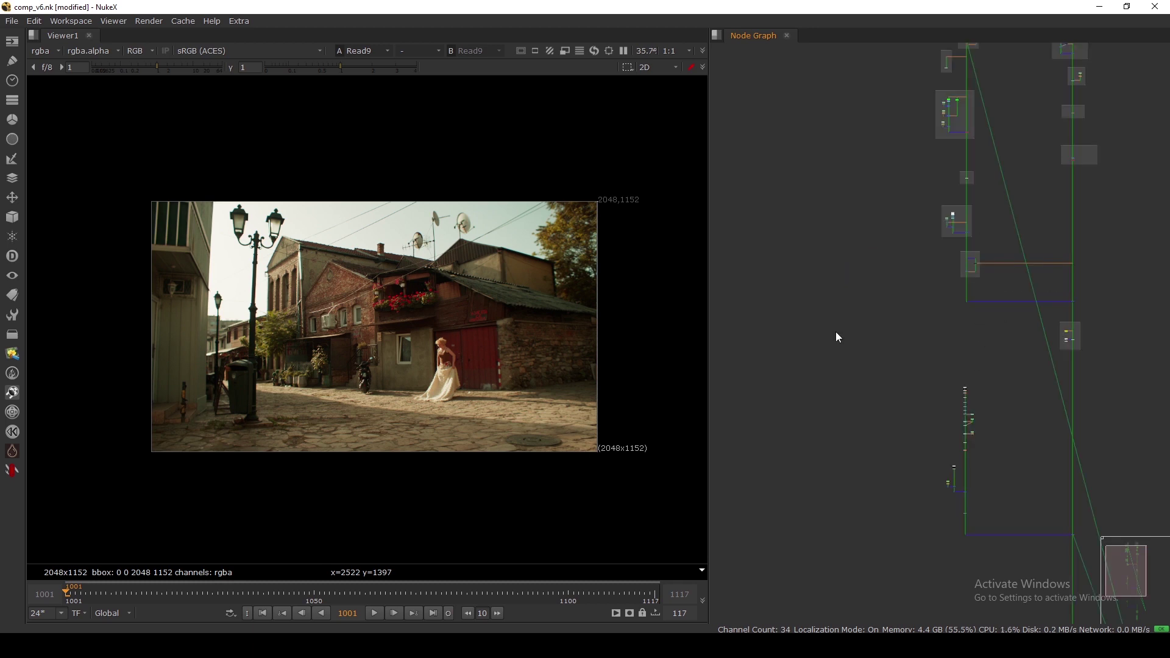
Step: Examine the sky and rooftop region of the Read9 plate in the viewer beside the script overview
drag(623, 164, 219, 344)
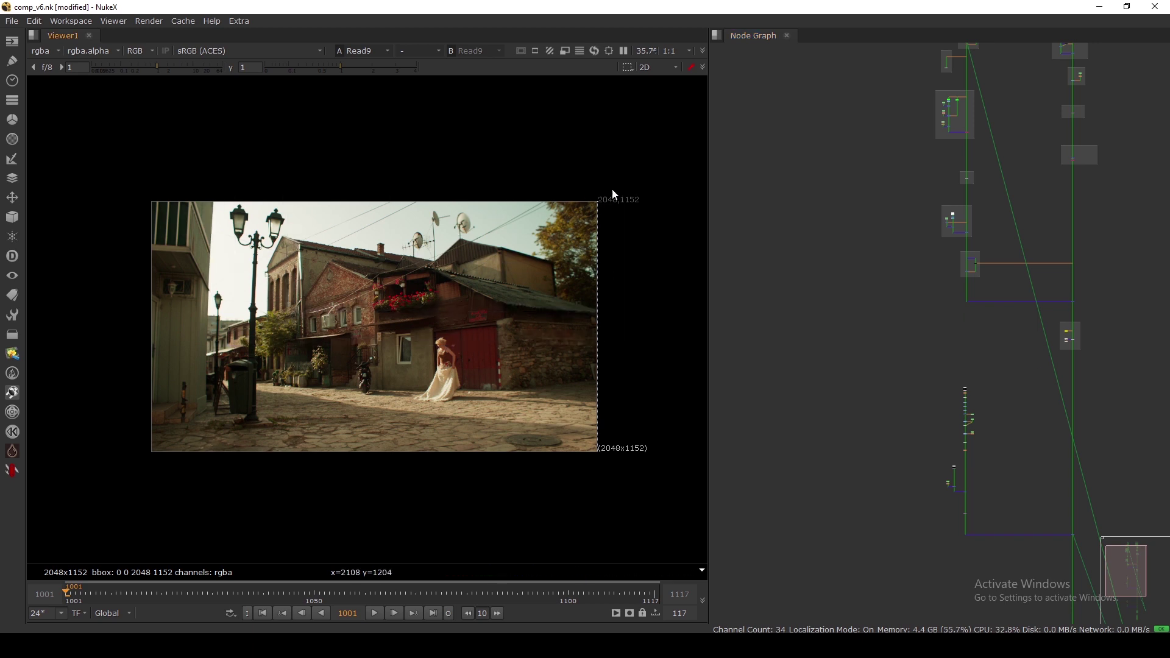
drag(621, 177, 216, 323)
drag(613, 177, 227, 282)
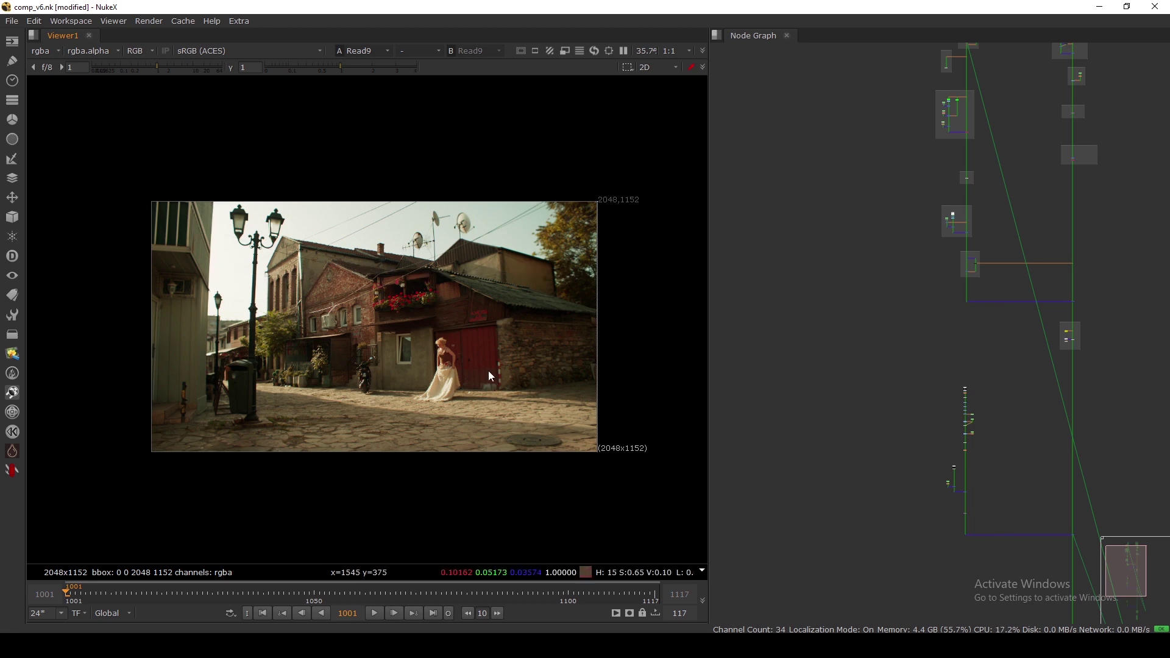
drag(629, 169, 429, 252)
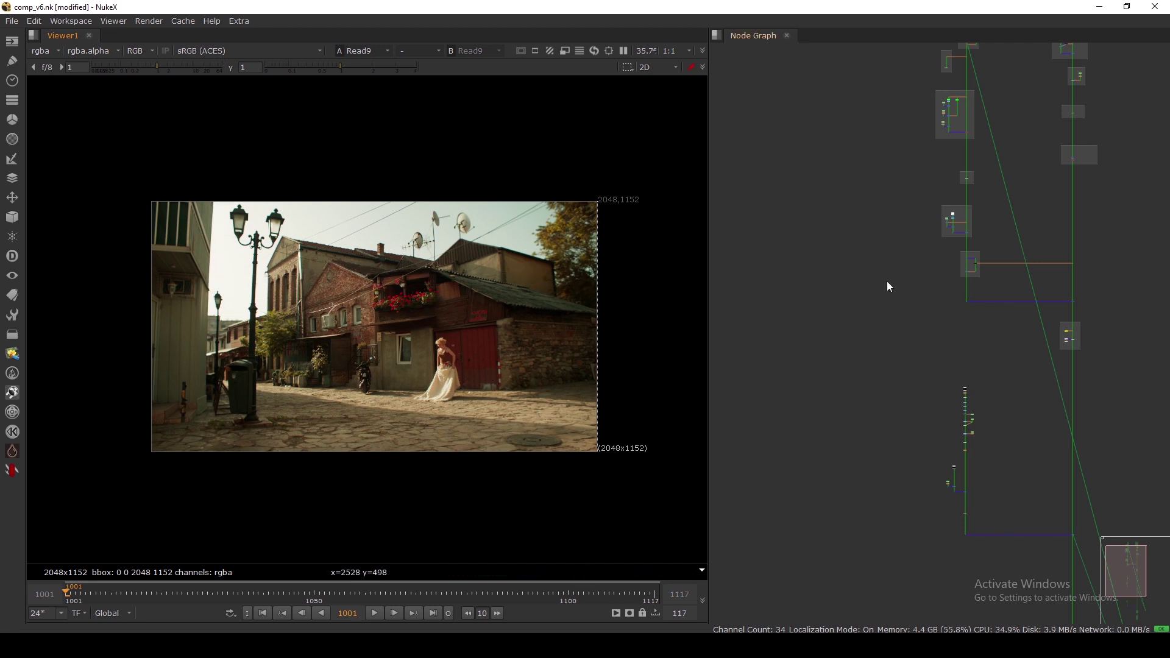
Step: Display the output of the background merge, Merge2, in the viewer
middle_drag(932, 195, 853, 358)
scroll(985, 480, up, 7)
click(1022, 395)
key(1)
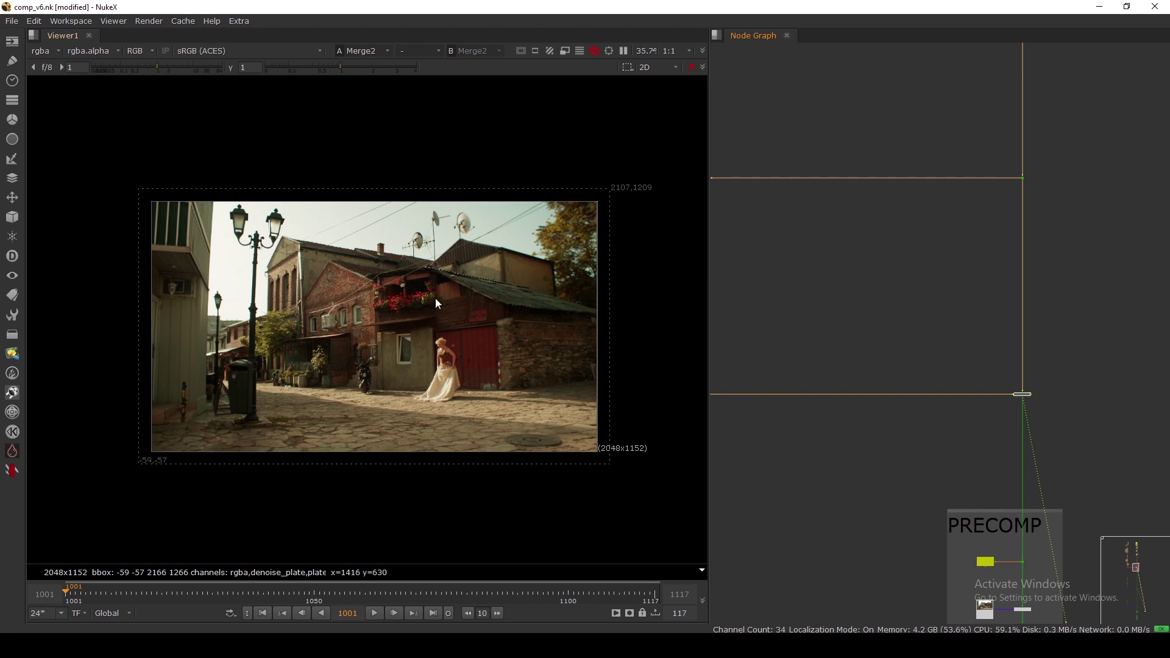
Step: Examine the two branches below the background section and trace how each merges into the main pipe
scroll(906, 330, down, 10)
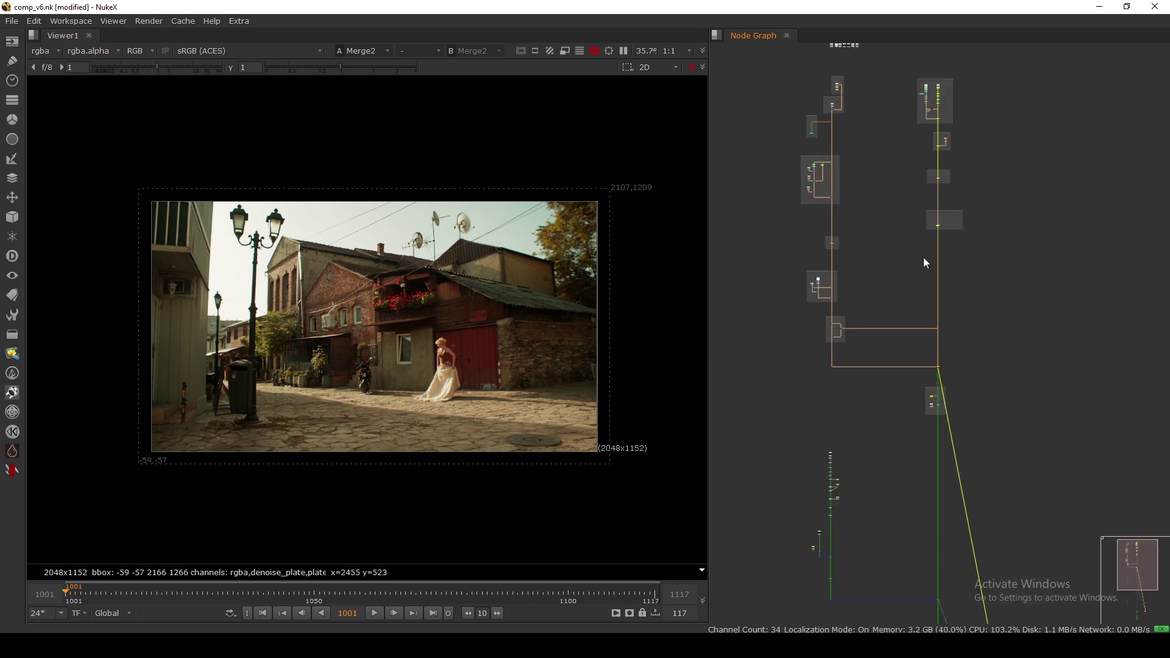
middle_drag(946, 335, 958, 188)
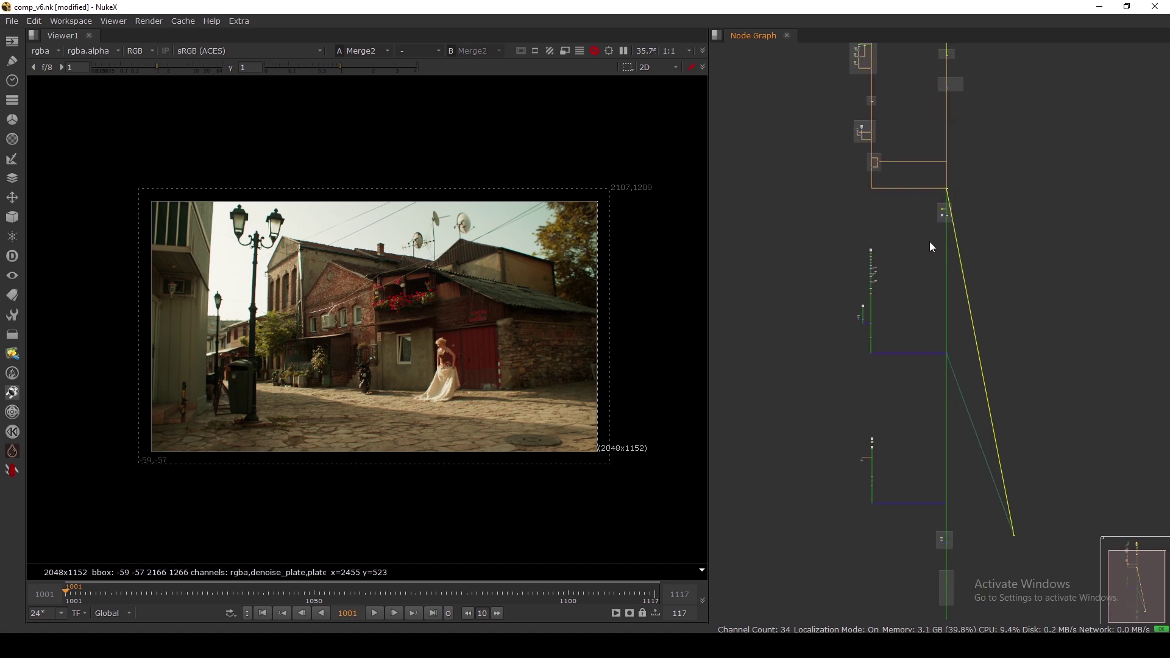
drag(824, 235, 994, 371)
middle_drag(913, 459, 908, 350)
drag(801, 295, 976, 397)
scroll(943, 360, down, 3)
scroll(943, 381, up, 2)
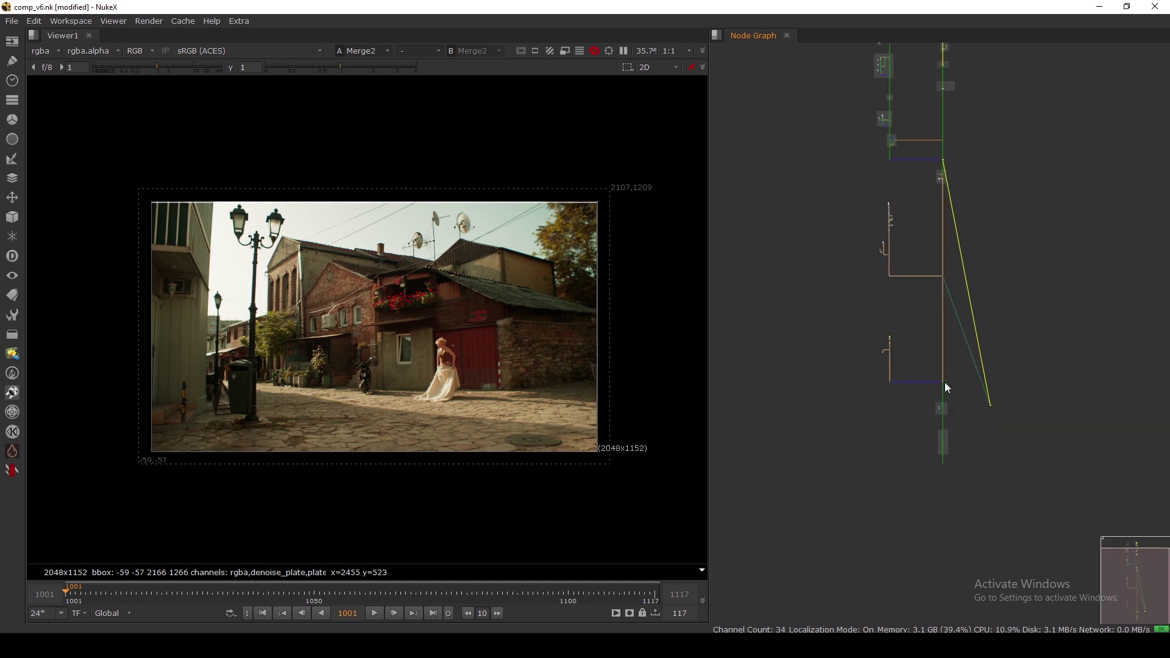
middle_drag(926, 239, 924, 310)
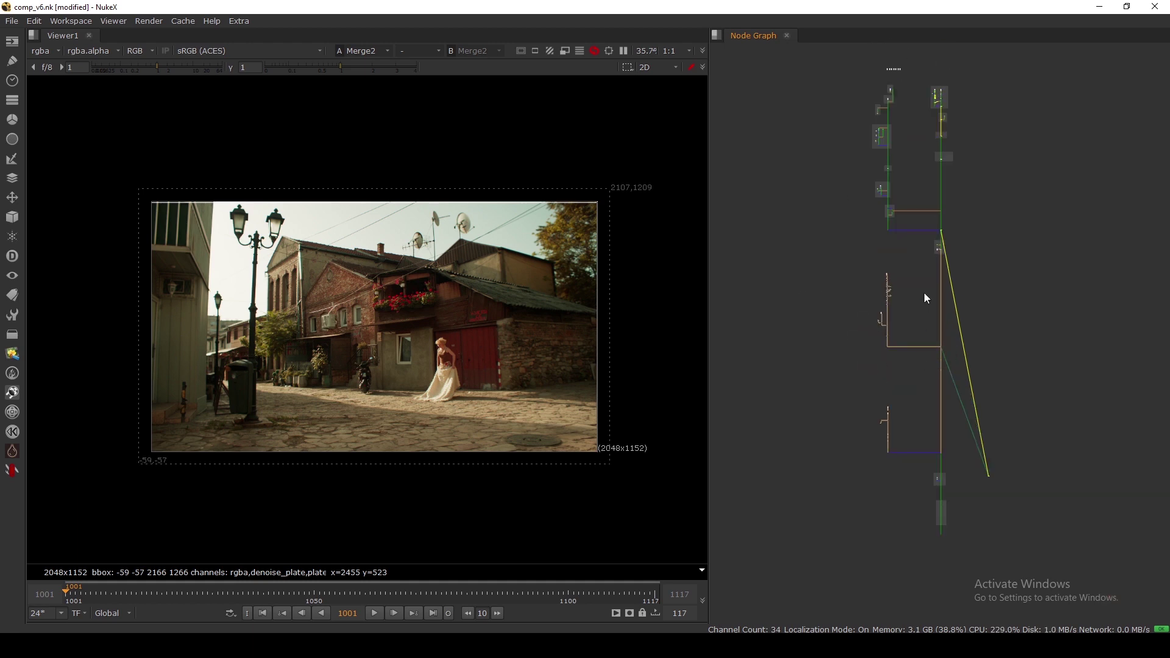
middle_drag(903, 404, 901, 414)
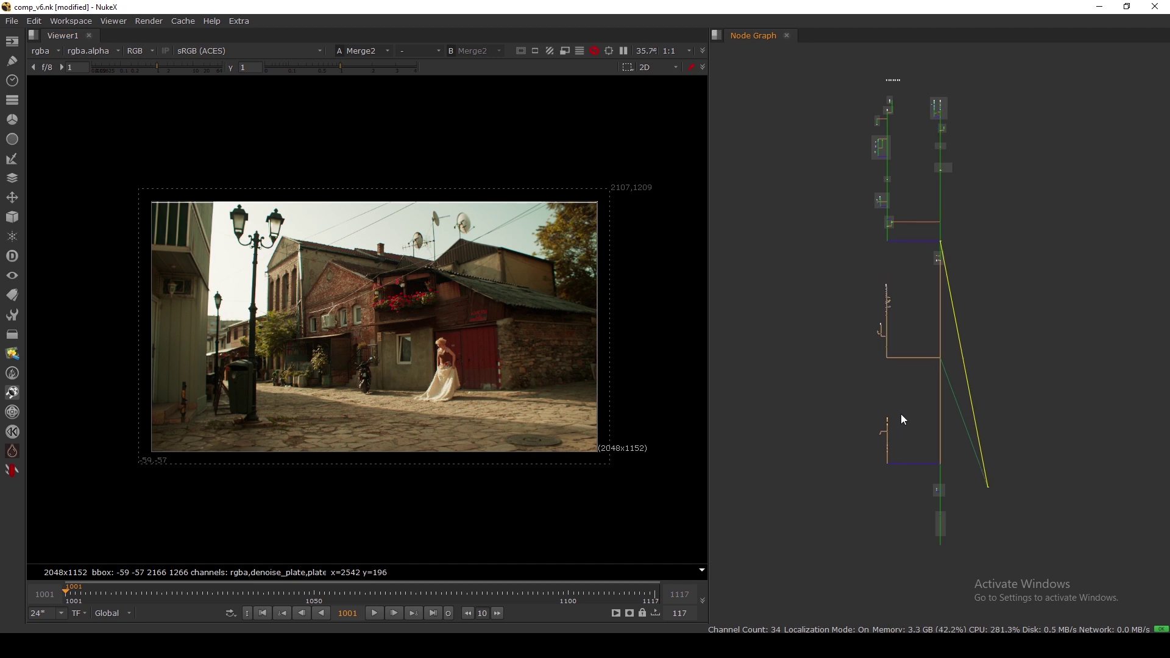
click(872, 271)
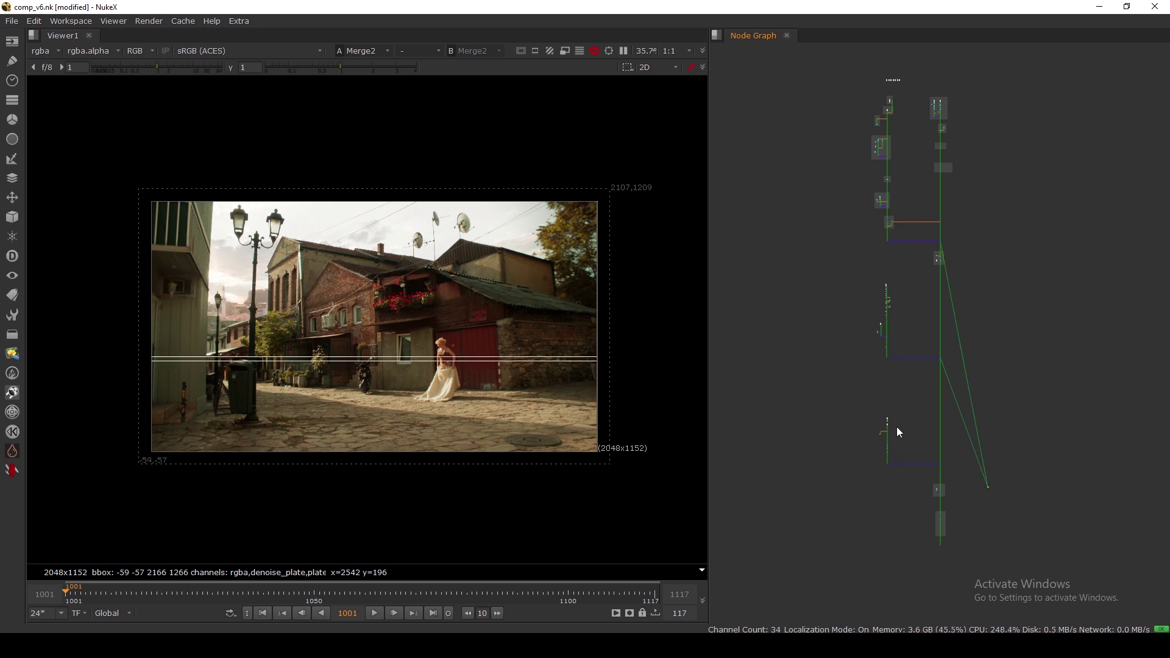
Step: Toggle the background merge off and back on to compare the street with and without the sky replacement
scroll(927, 356, up, 5)
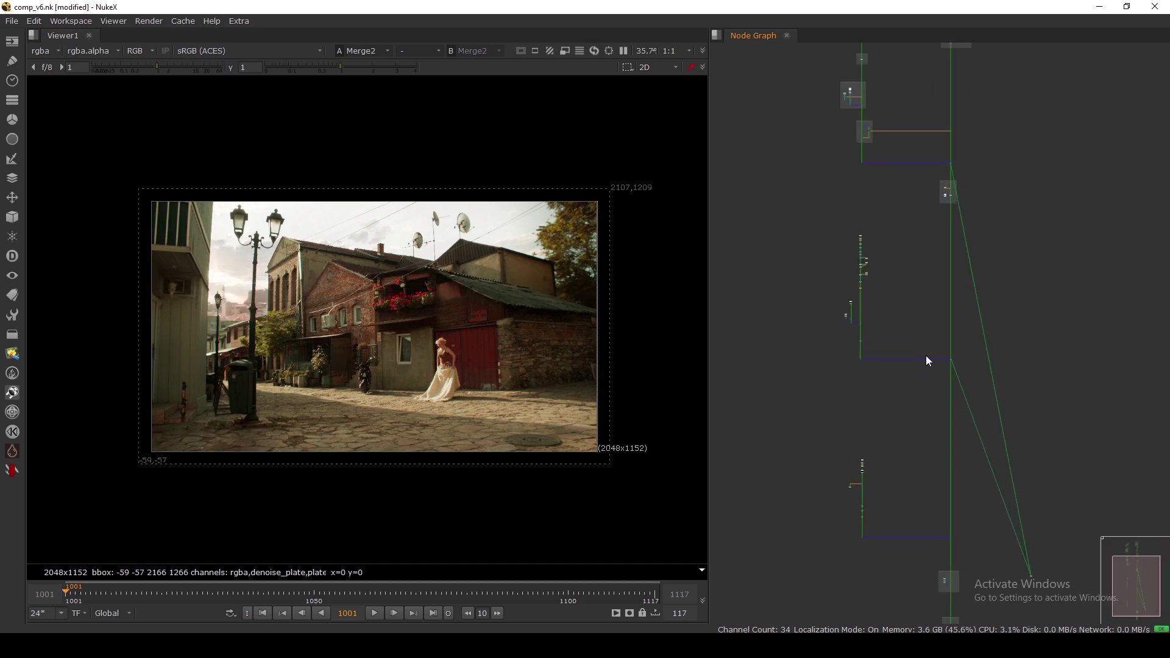
key(d)
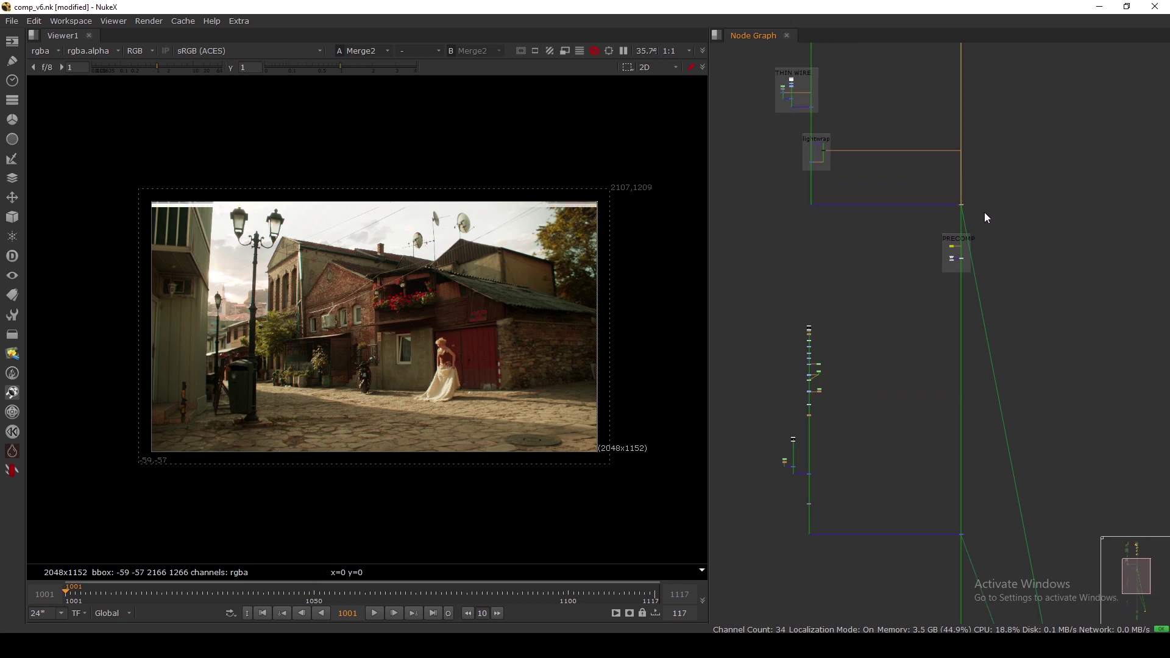
key(d)
Step: Display the output of Merge11, where the hanging laundry branch joins the main pipe
scroll(966, 216, down, 4)
middle_drag(944, 364, 956, 282)
scroll(955, 282, up, 2)
click(981, 300)
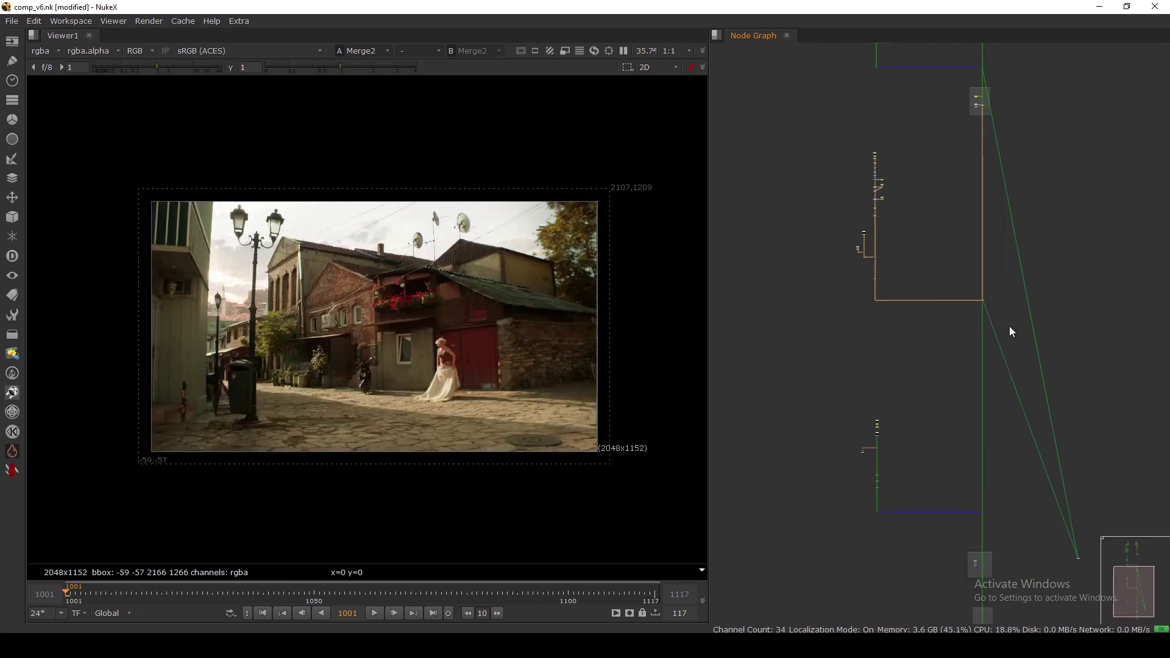
key(1)
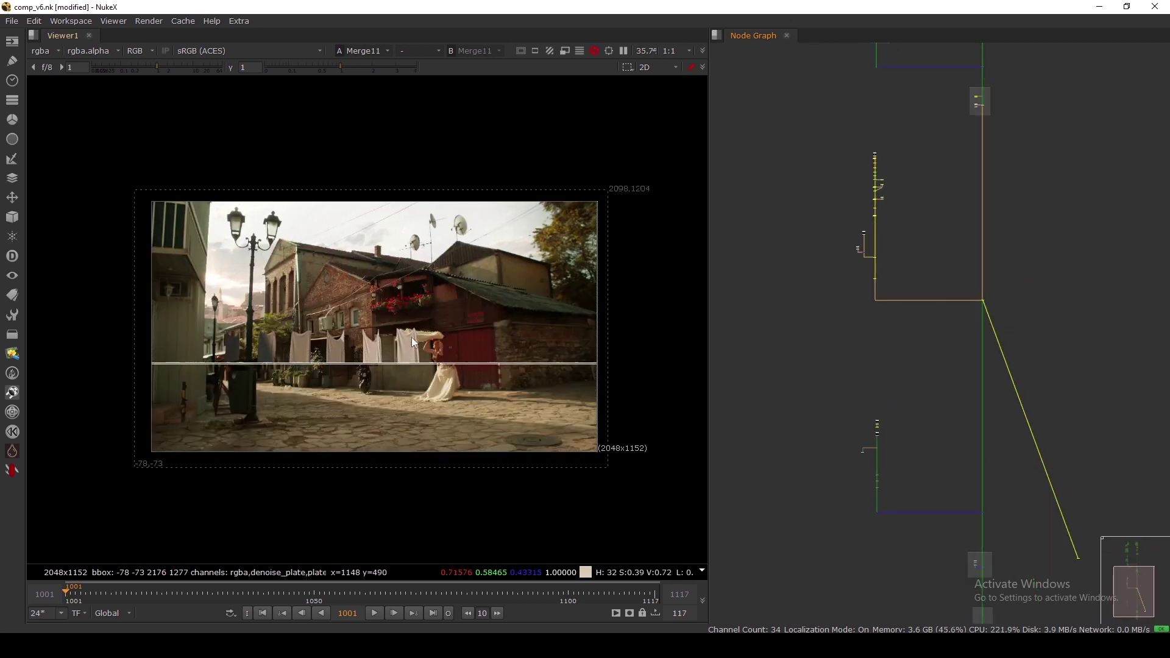
Step: Display the output of Merge14, where the lowest side branch joins the main pipe
scroll(833, 335, down, 2)
middle_drag(909, 439, 901, 305)
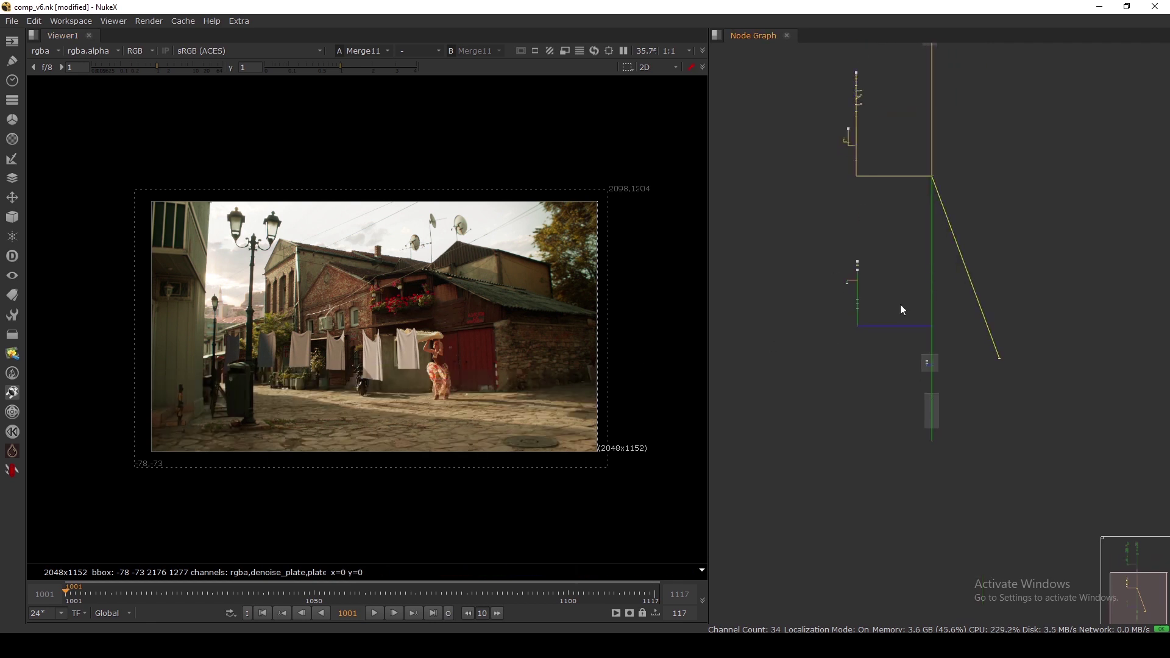
scroll(909, 311, up, 3)
drag(917, 312, 975, 356)
scroll(823, 332, up, 3)
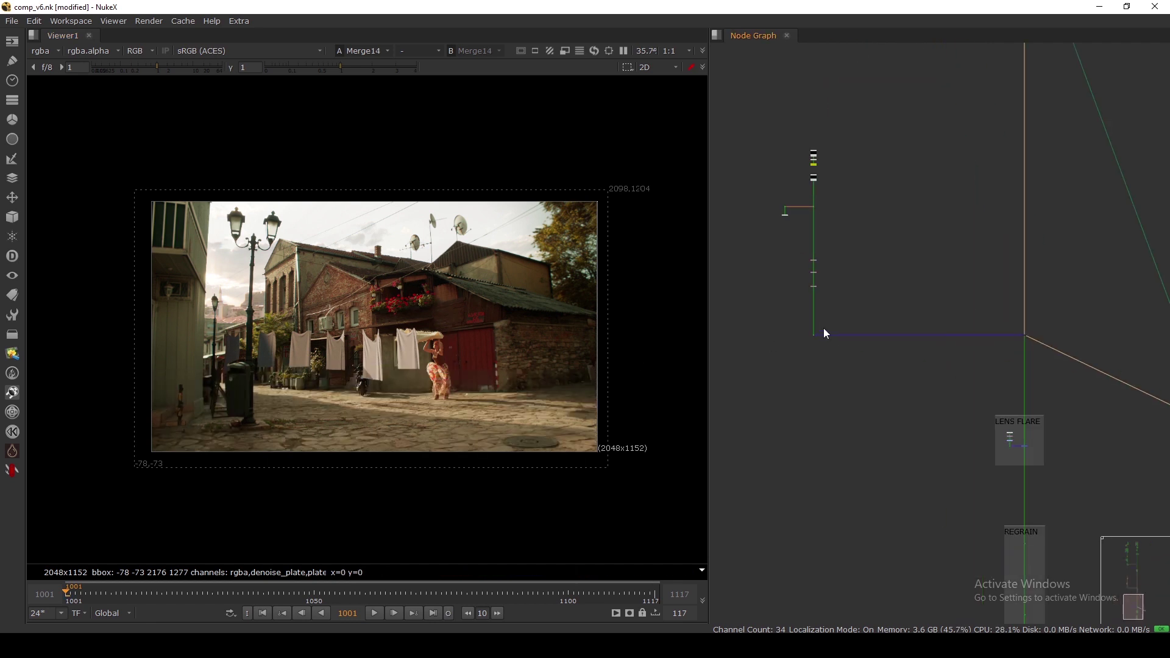
Step: Display the Dot26 foreground branch on its own at frame 1059, in colour instead of alpha
click(813, 335)
key(1)
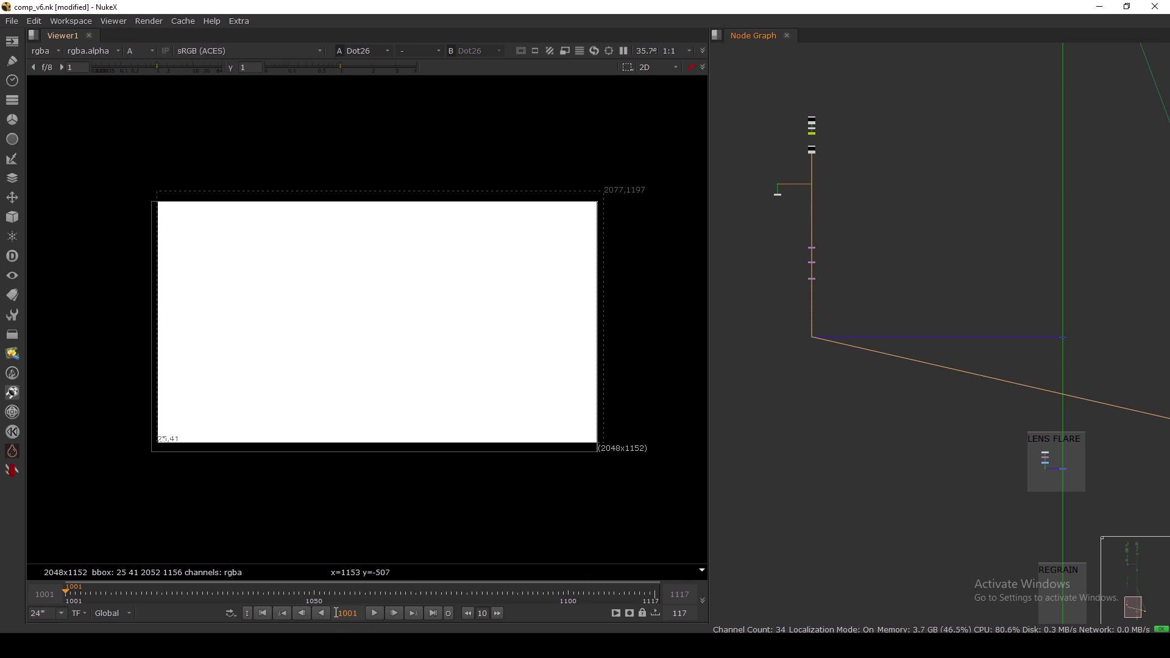
click(360, 590)
key(a)
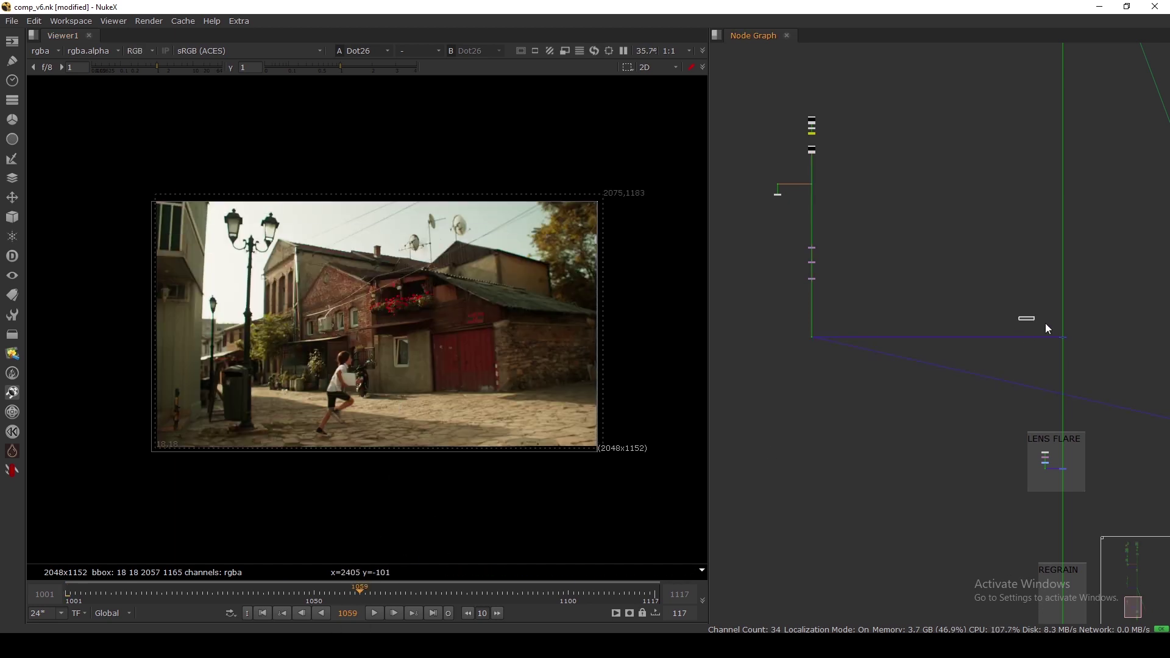
Step: Return the viewer to Merge14 to check the running boy element in the composite at frame 1059
drag(1046, 324, 1079, 352)
key(1)
scroll(903, 371, down, 3)
scroll(979, 376, down, 3)
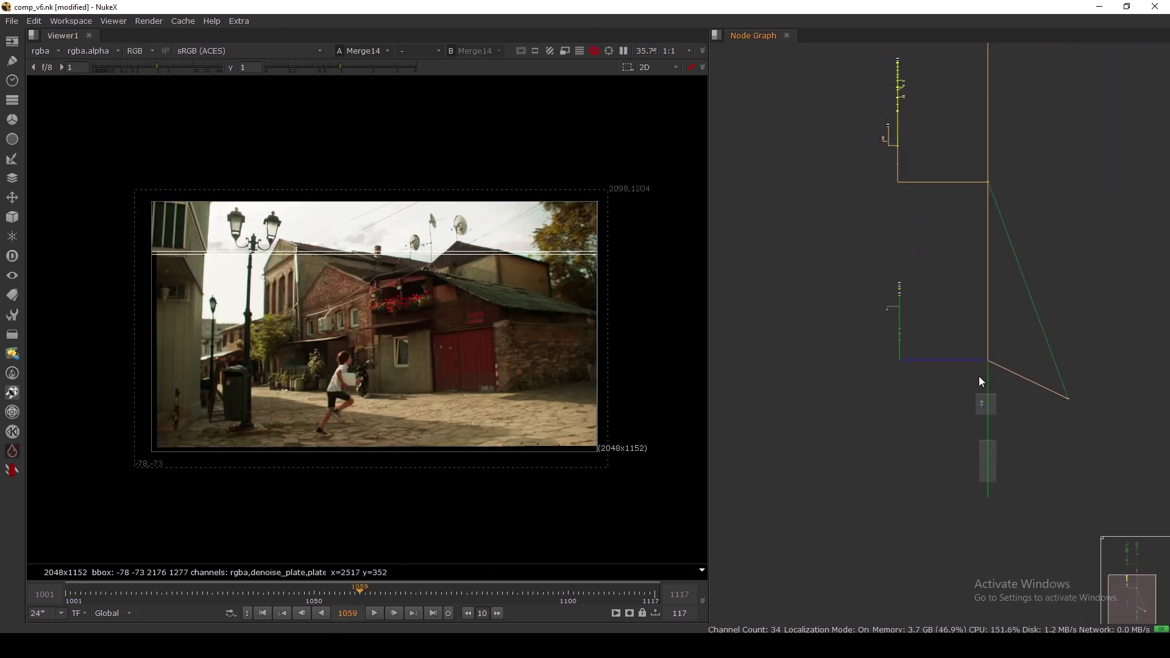
Step: Display the lens flare merge, Merge16, and fit the image to the viewer
scroll(982, 382, up, 8)
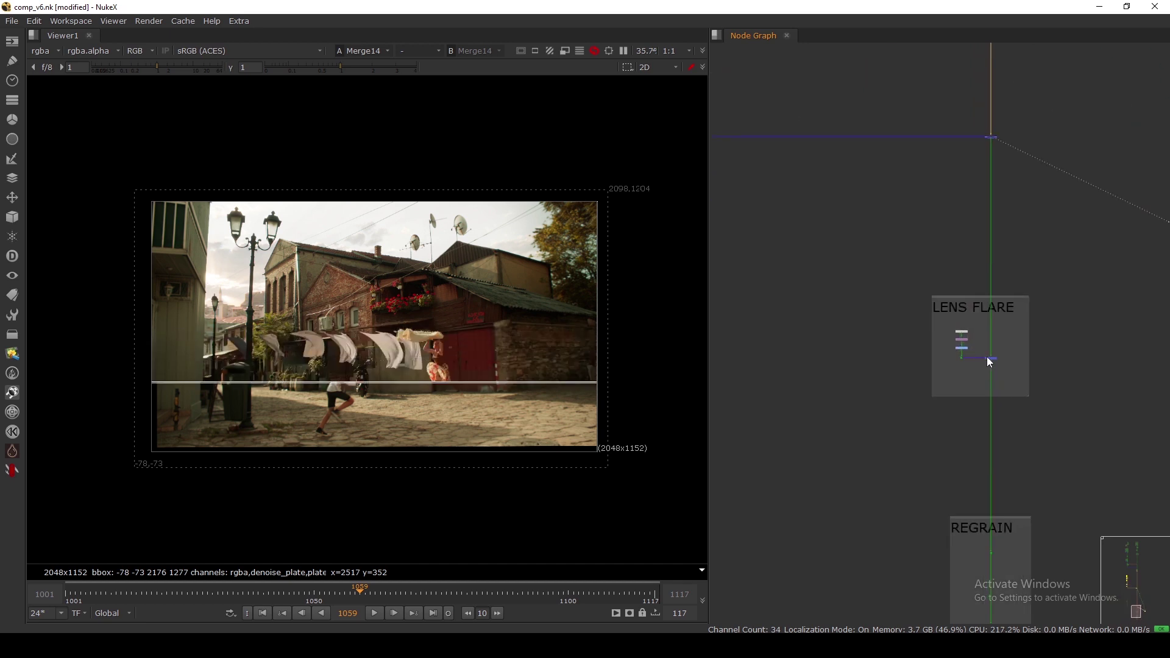
click(991, 359)
key(1)
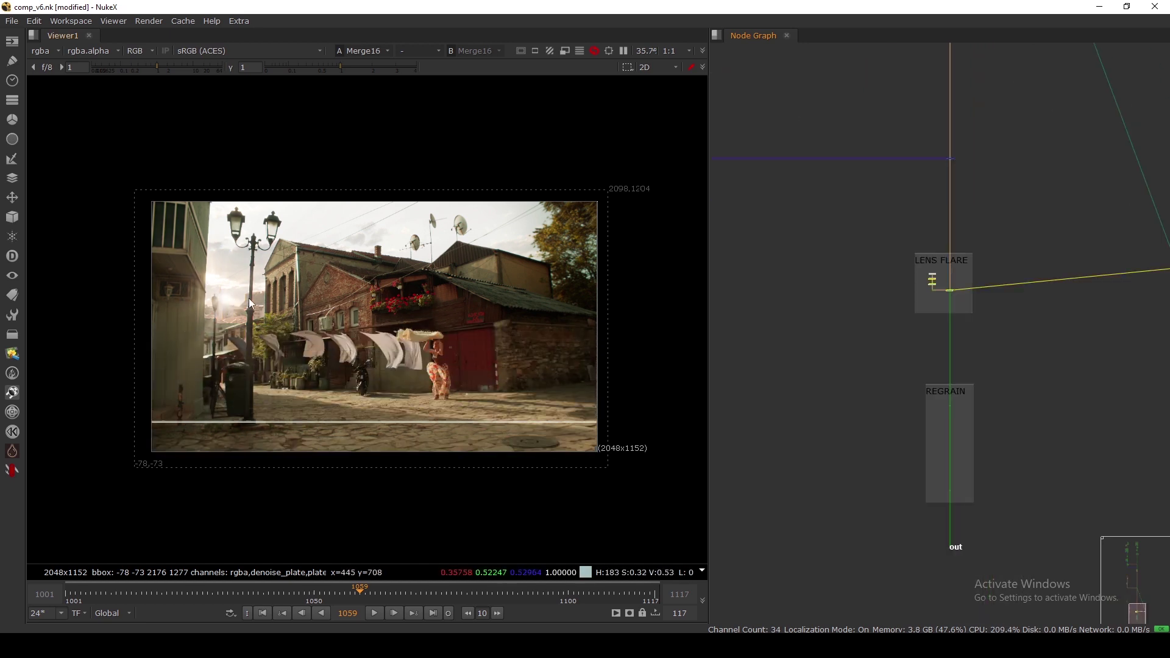
key(f)
scroll(949, 452, down, 3)
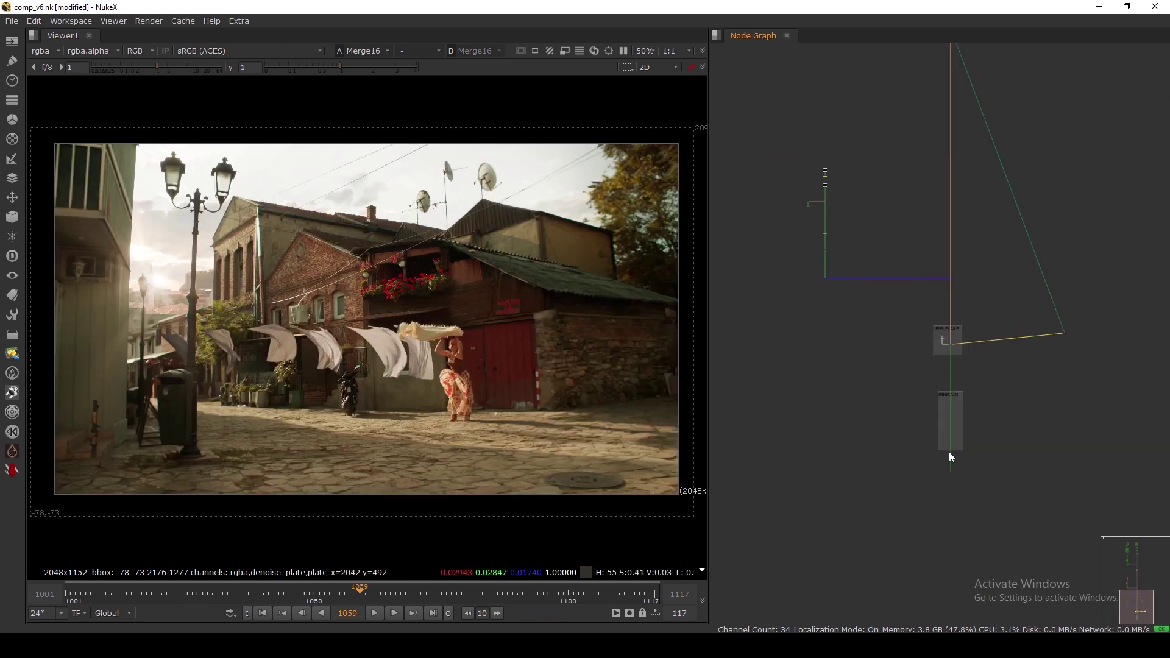
Step: Display the final output dot below the REGRAIN backdrop and highlight the regrain section
scroll(943, 431, up, 6)
drag(972, 434, 901, 489)
scroll(902, 489, down, 4)
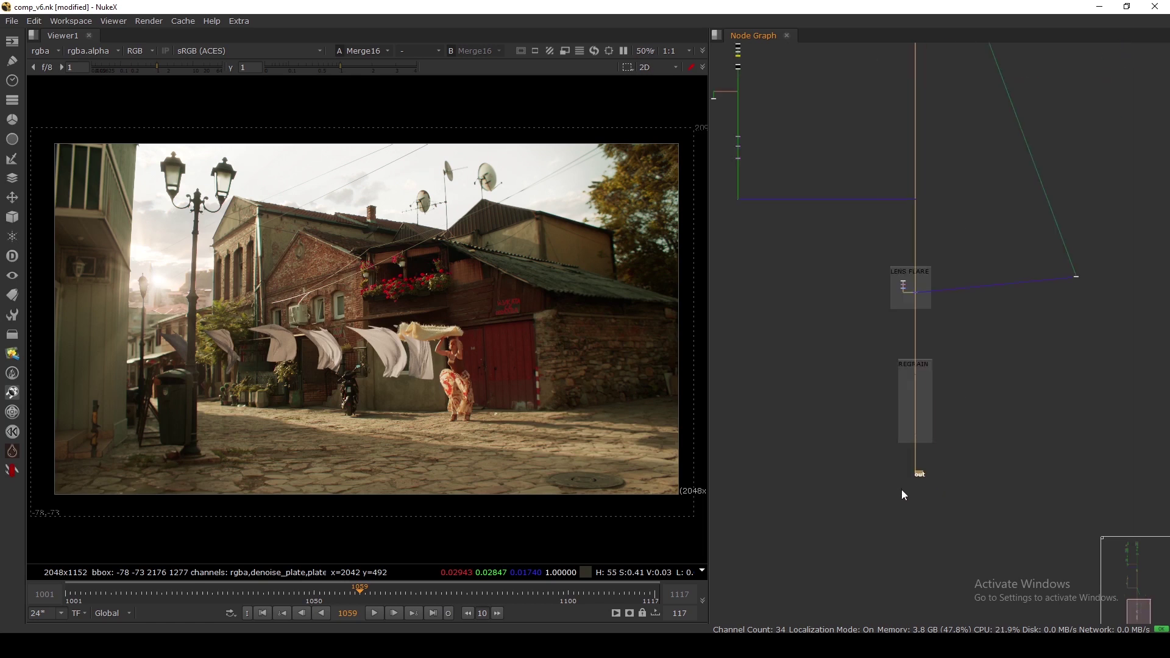
key(1)
drag(882, 338, 962, 492)
middle_drag(883, 404, 892, 436)
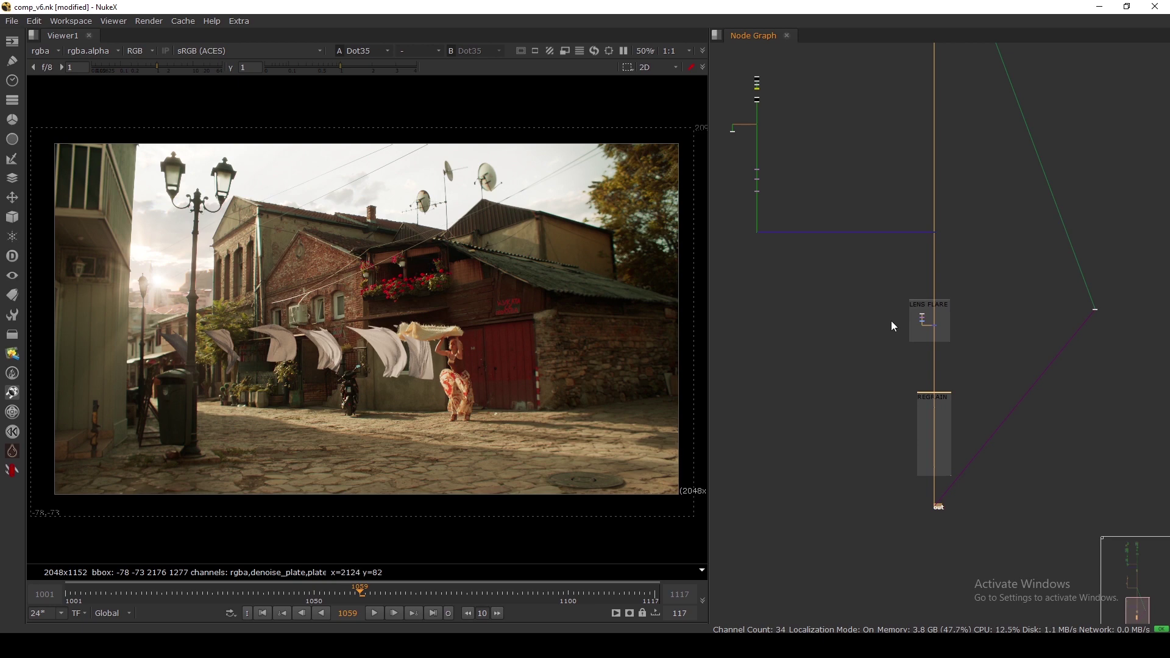
Step: Return to the LENS FLARE backdrop and display its Merge16 output again
scroll(904, 262, down, 5)
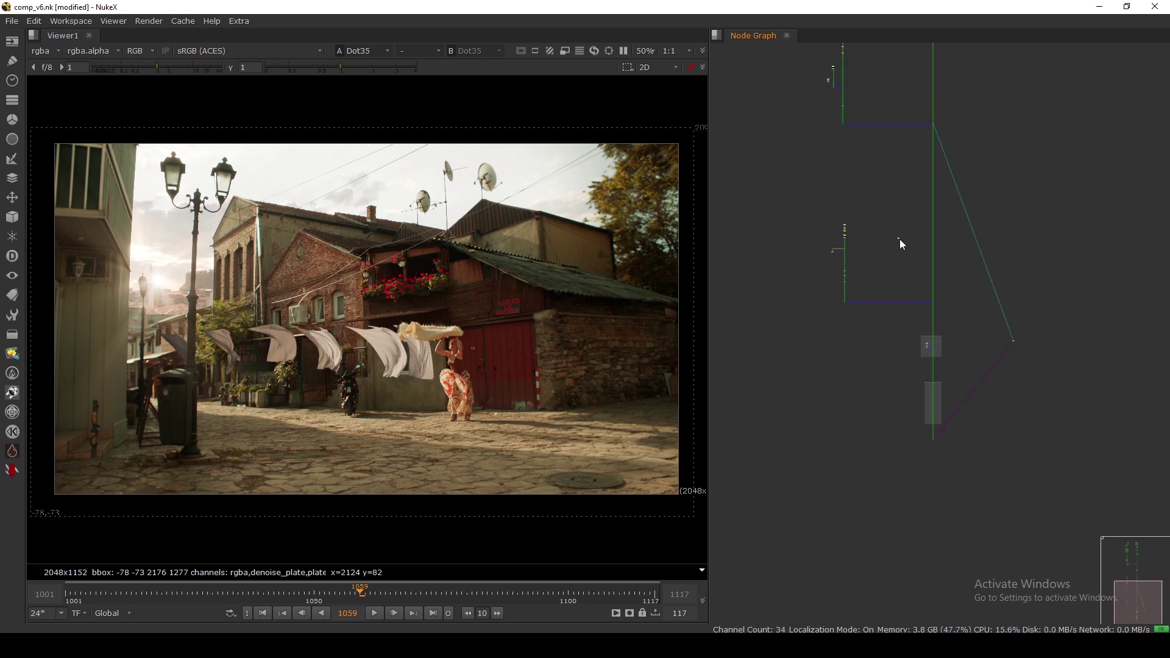
scroll(915, 317, up, 5)
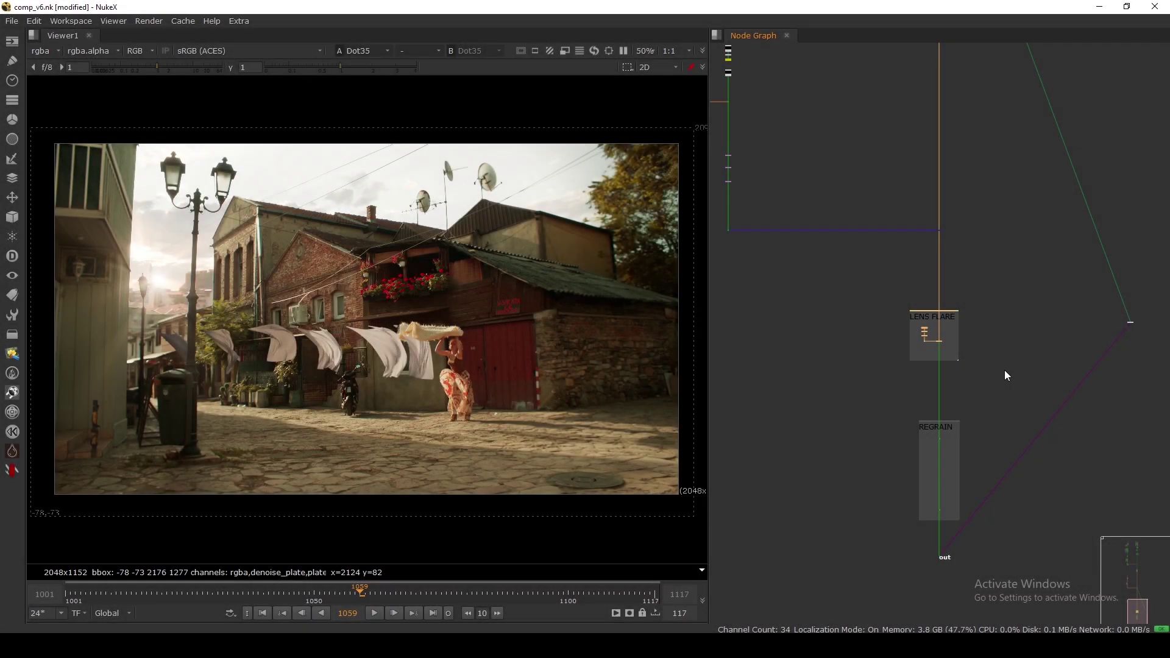
scroll(938, 347, up, 2)
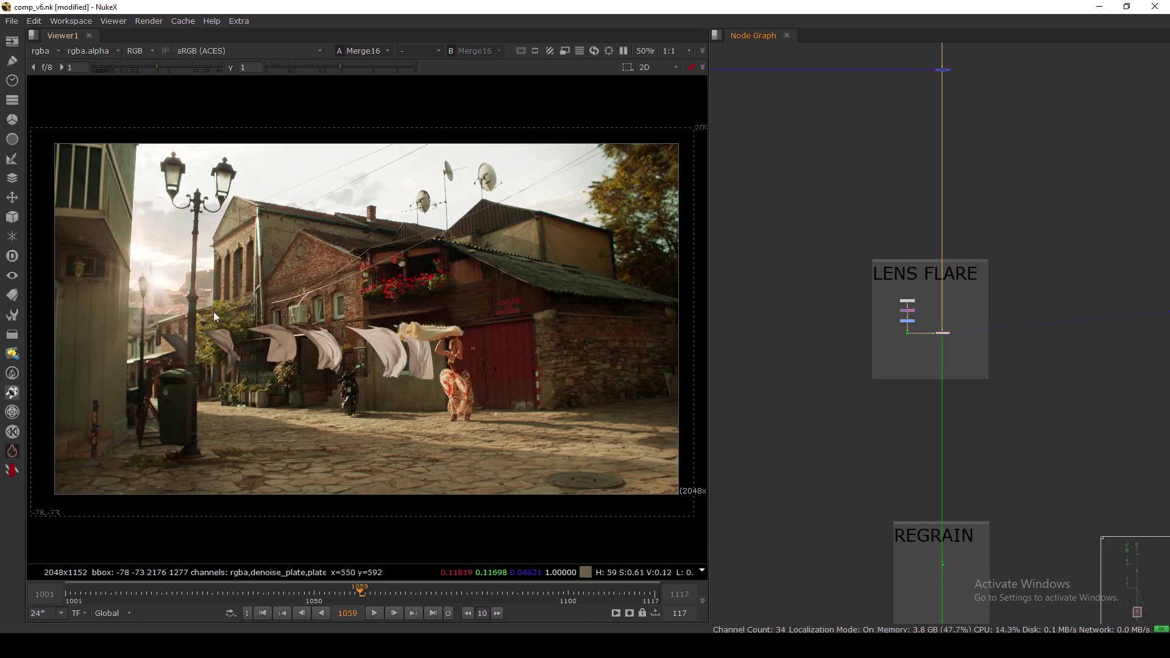
Step: Display the Read9 denoised plate from the DENOISE backdrop in the viewer
scroll(945, 325, down, 10)
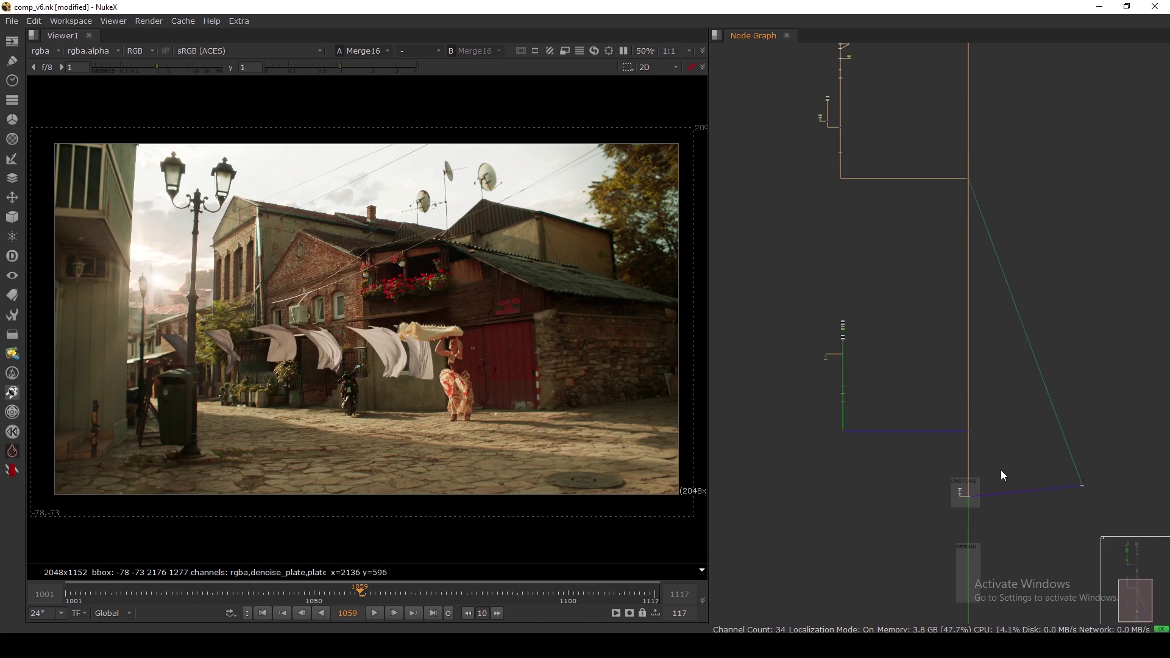
scroll(961, 349, up, 2)
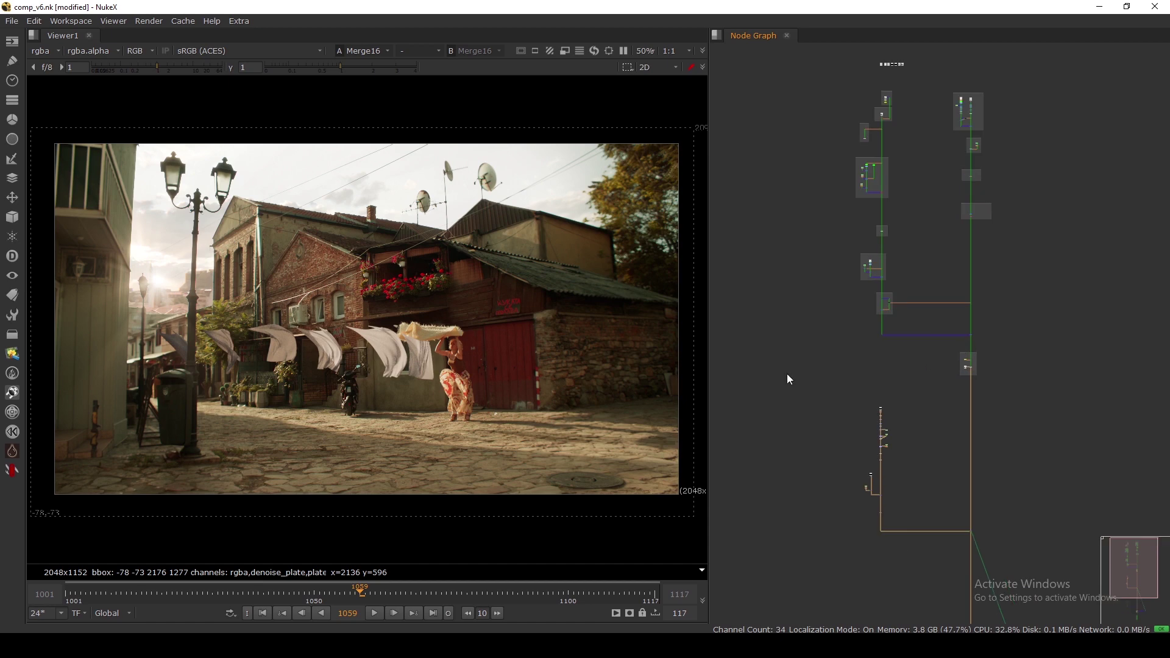
scroll(868, 122, up, 5)
key(1)
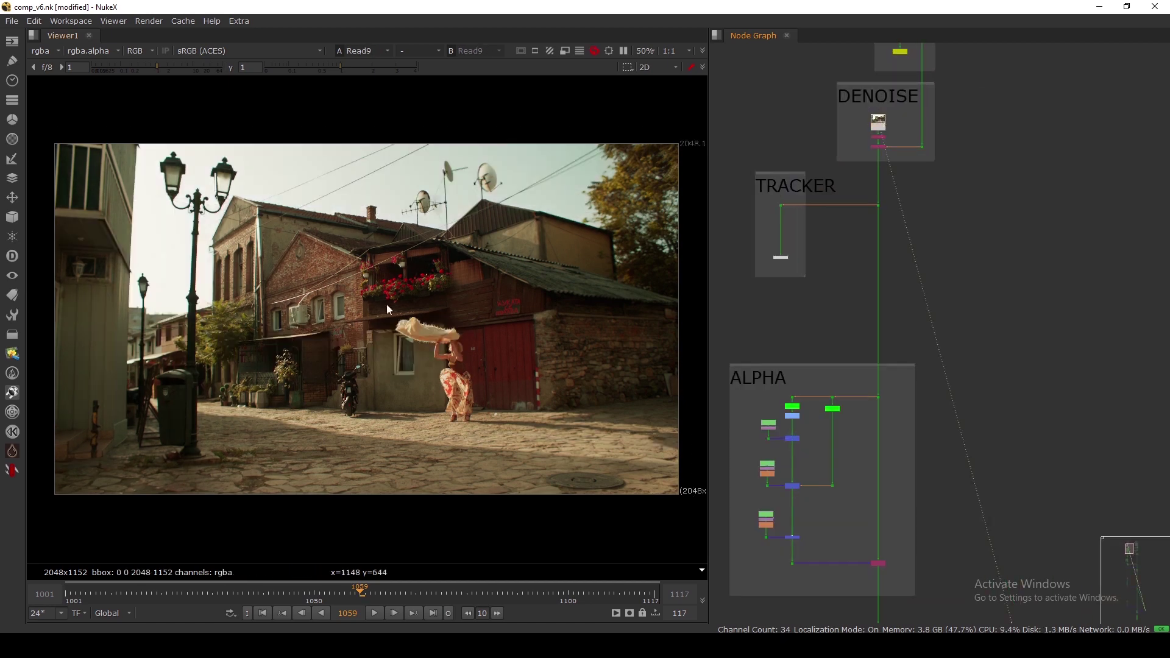
Step: Examine the plate's colour fringing up close on the lamp posts, foliage, potted plants and surrounding buildings
scroll(140, 284, up, 10)
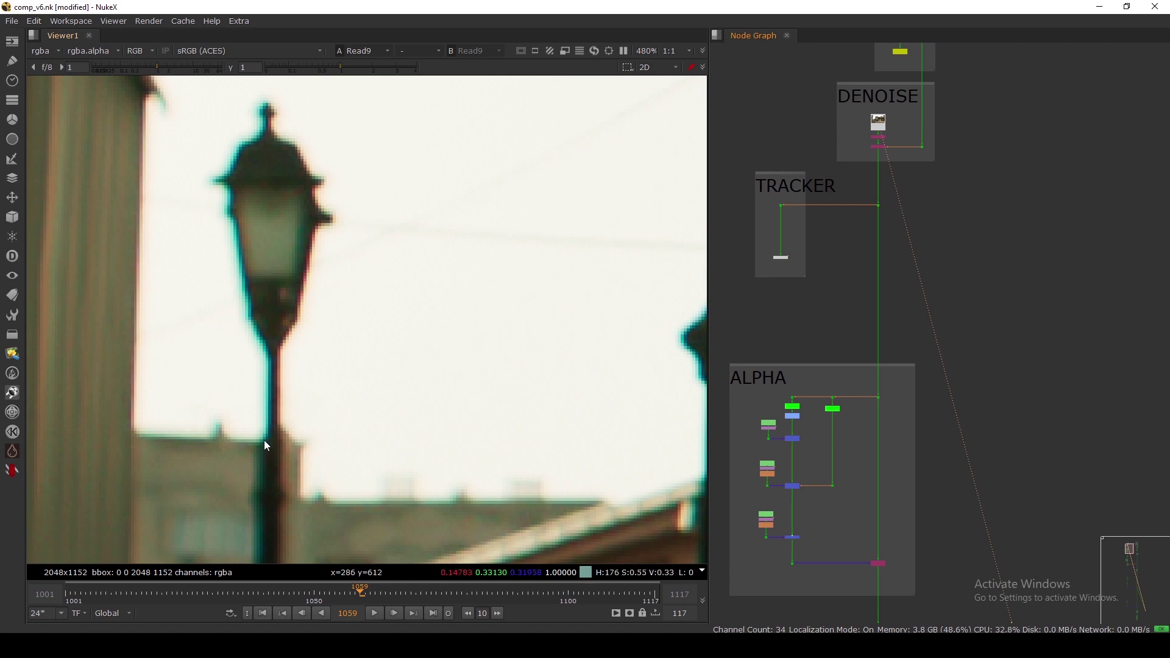
middle_drag(264, 440, 259, 160)
scroll(455, 445, down, 5)
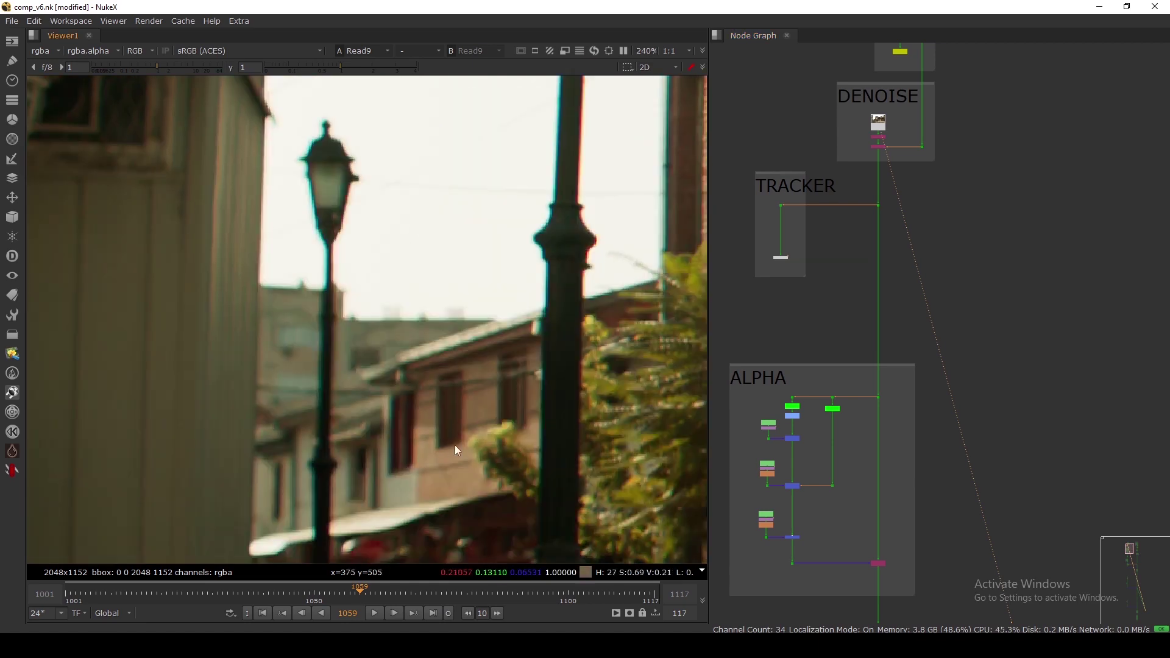
scroll(452, 357, up, 5)
scroll(323, 230, down, 5)
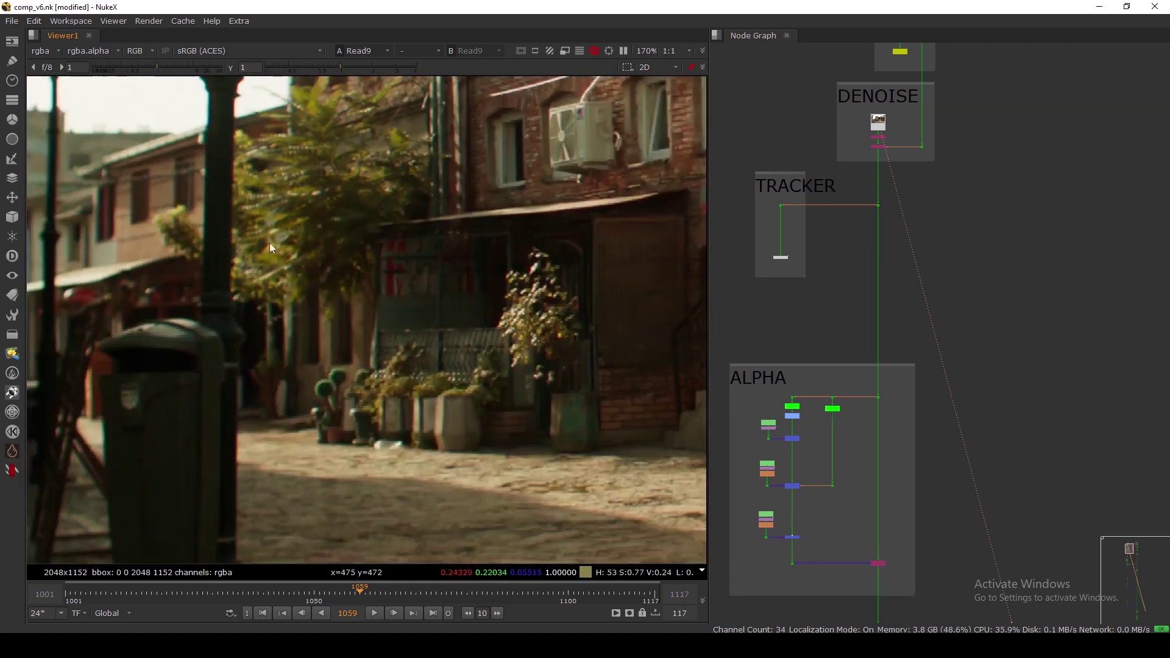
scroll(524, 307, up, 5)
scroll(514, 349, down, 5)
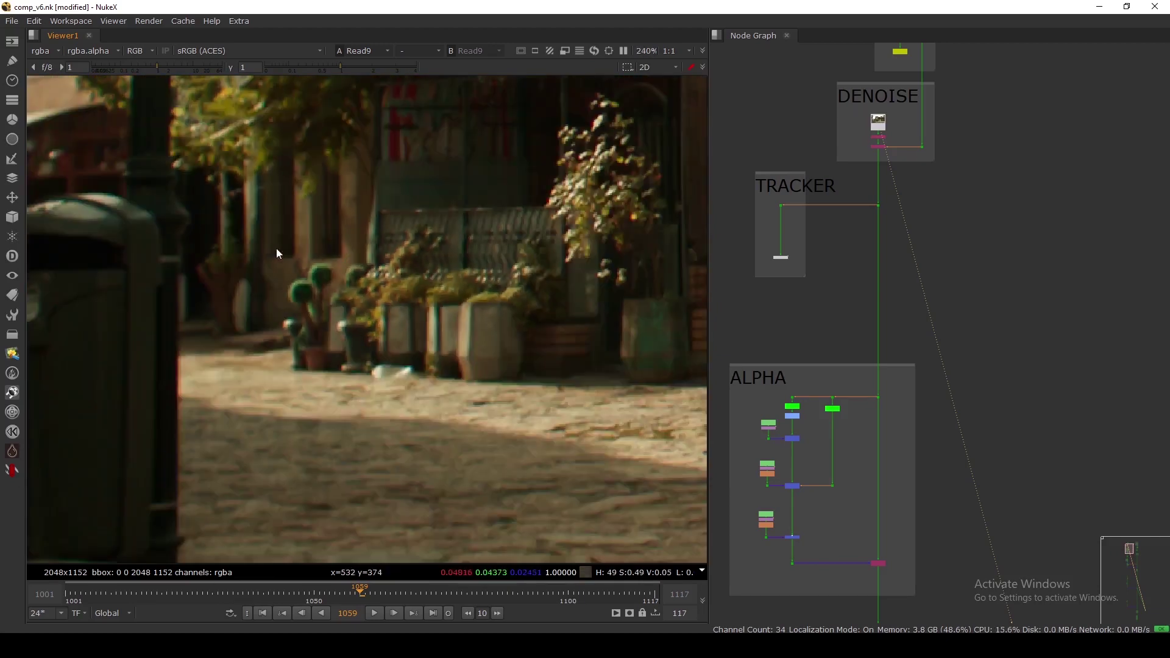
scroll(458, 309, up, 4)
scroll(407, 231, up, 3)
middle_drag(407, 232, 370, 392)
middle_drag(361, 205, 357, 273)
middle_click(357, 272)
scroll(1001, 285, down, 7)
Step: Display the Merge2 composite in the viewer in place of the denoised plate
middle_drag(995, 323, 937, 278)
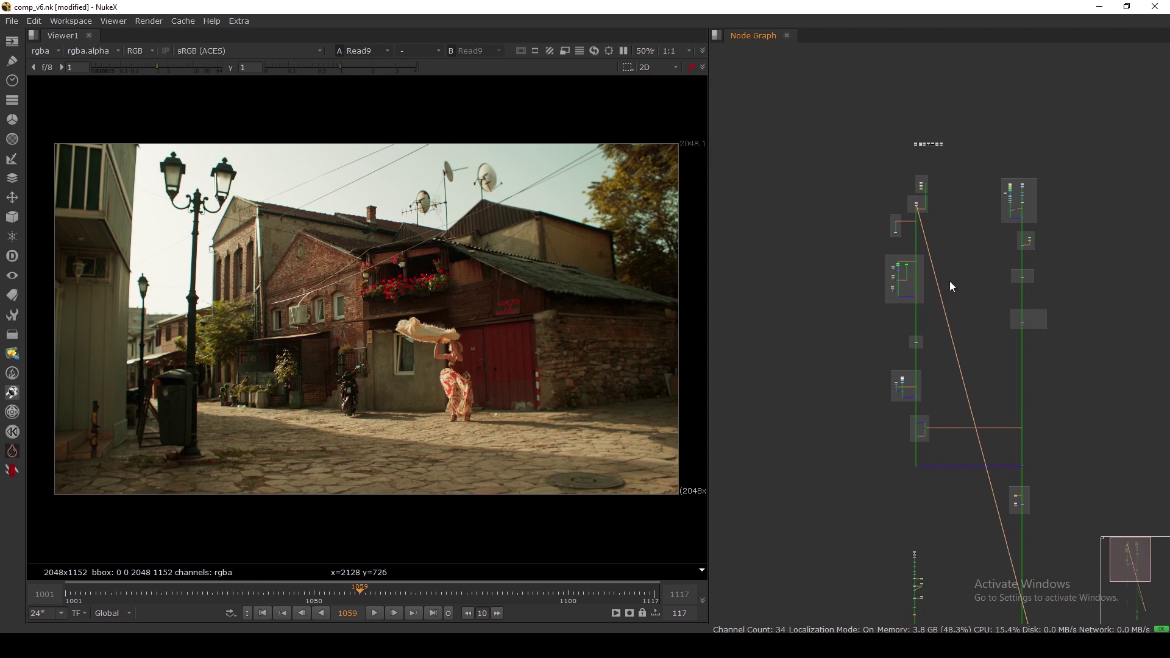
middle_drag(990, 337, 908, 239)
scroll(944, 341, up, 3)
drag(954, 372, 918, 415)
key(1)
Step: Display the output of the apChroma node in the Chromatic Ab backdrop and select that node
middle_drag(936, 162, 931, 303)
scroll(933, 293, up, 10)
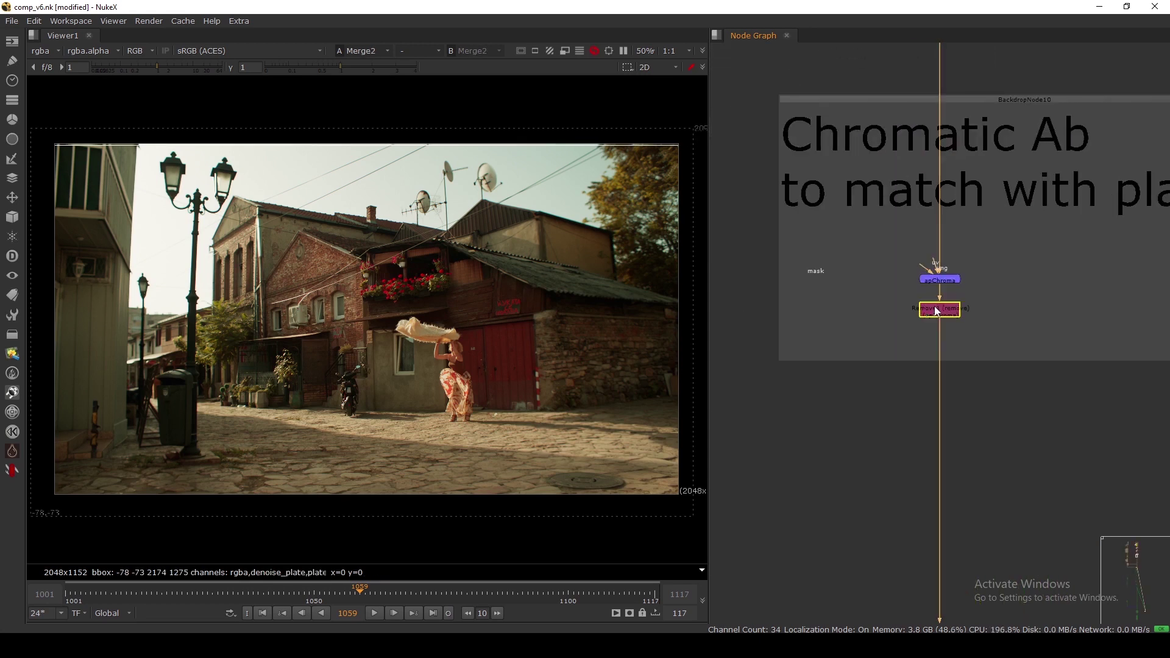
click(935, 317)
click(940, 278)
key(1)
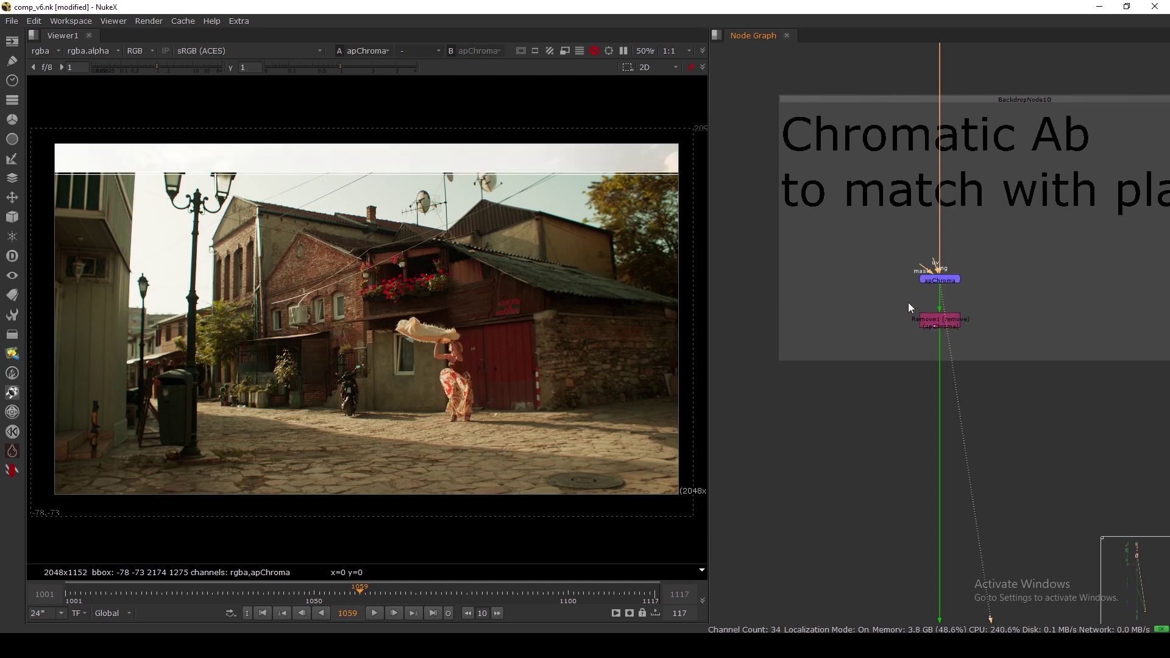
drag(894, 251, 995, 315)
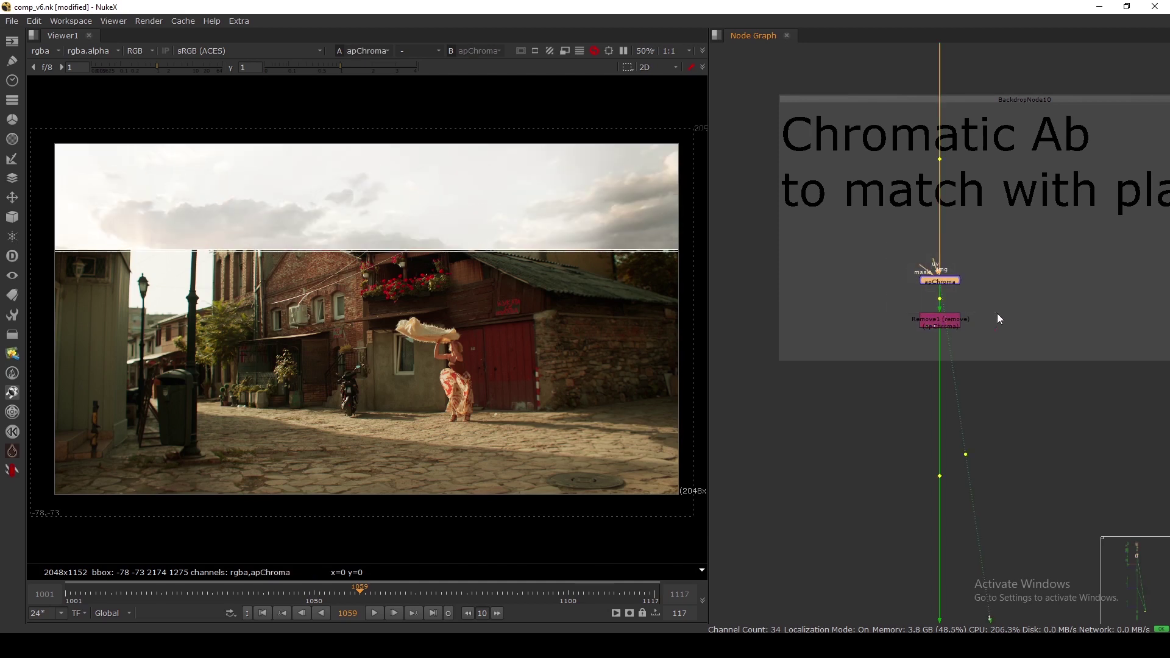
Step: Display the Merge2 composite, located just above the PRECOMP backdrop, in the viewer
scroll(995, 315, down, 8)
middle_drag(945, 409, 941, 202)
scroll(951, 275, up, 4)
drag(962, 394, 1017, 444)
key(1)
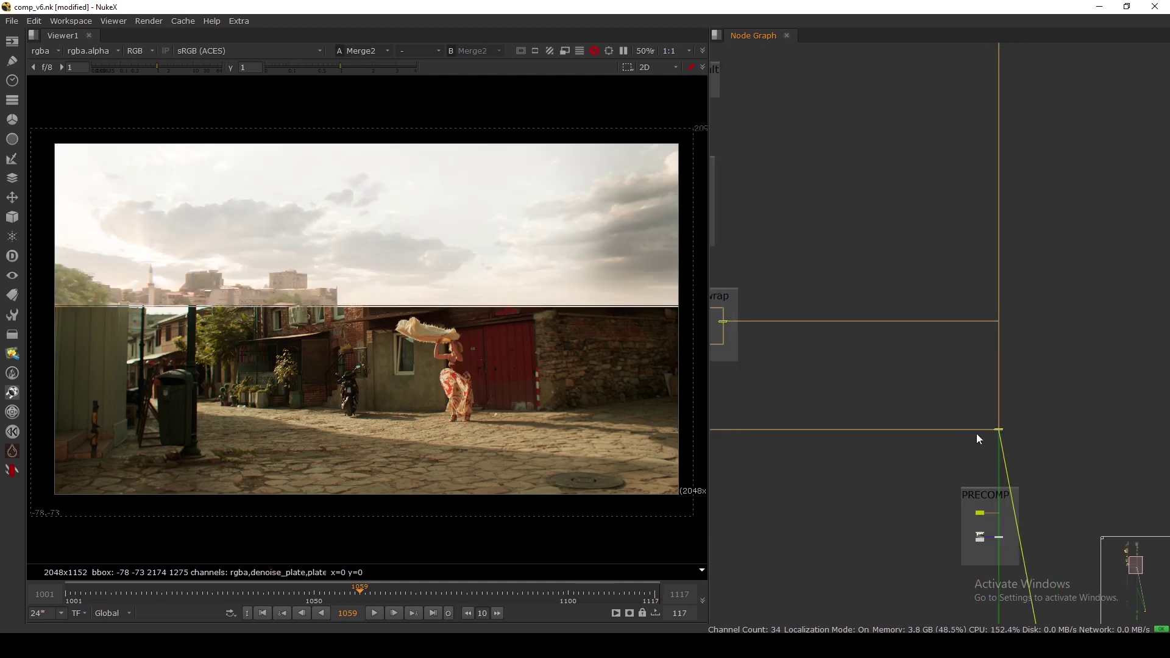
Step: Display the Read16 render from the PRECOMP backdrop and examine its colour fringing up close around the lamp posts
middle_drag(924, 401, 916, 267)
scroll(966, 415, up, 6)
scroll(988, 395, up, 1)
click(984, 368)
key(1)
scroll(580, 341, up, 3)
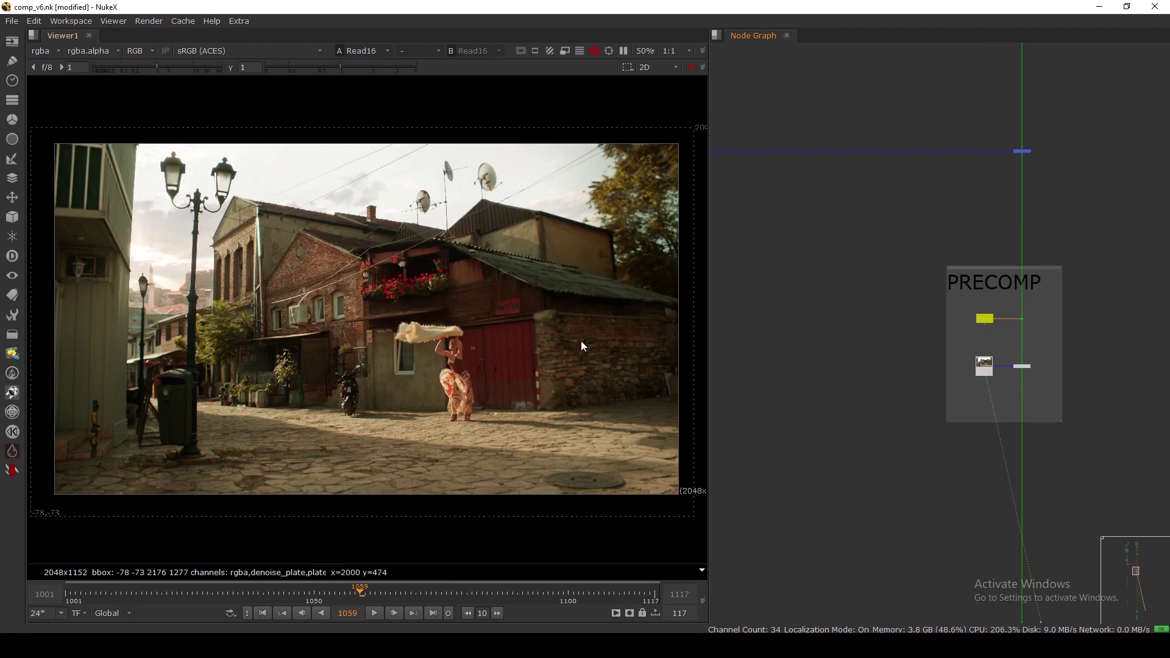
scroll(148, 284, up, 3)
middle_drag(146, 303, 159, 296)
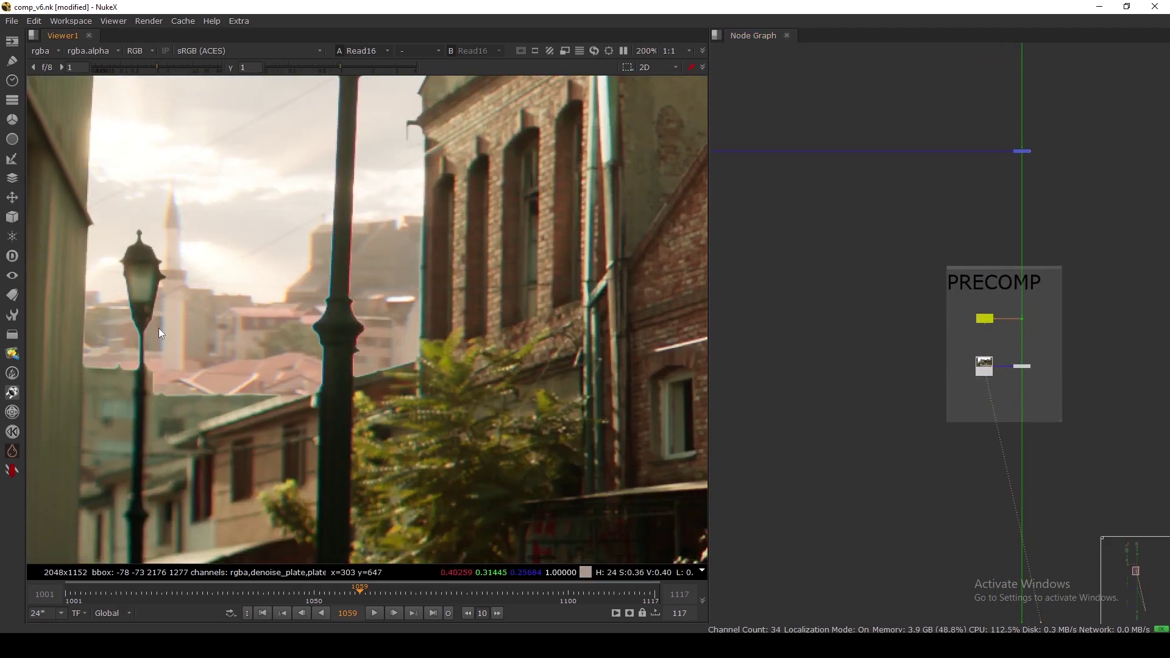
Step: Display the Merge11 composite with the flying cloths in the viewer, fitted to the full frame
scroll(828, 301, down, 8)
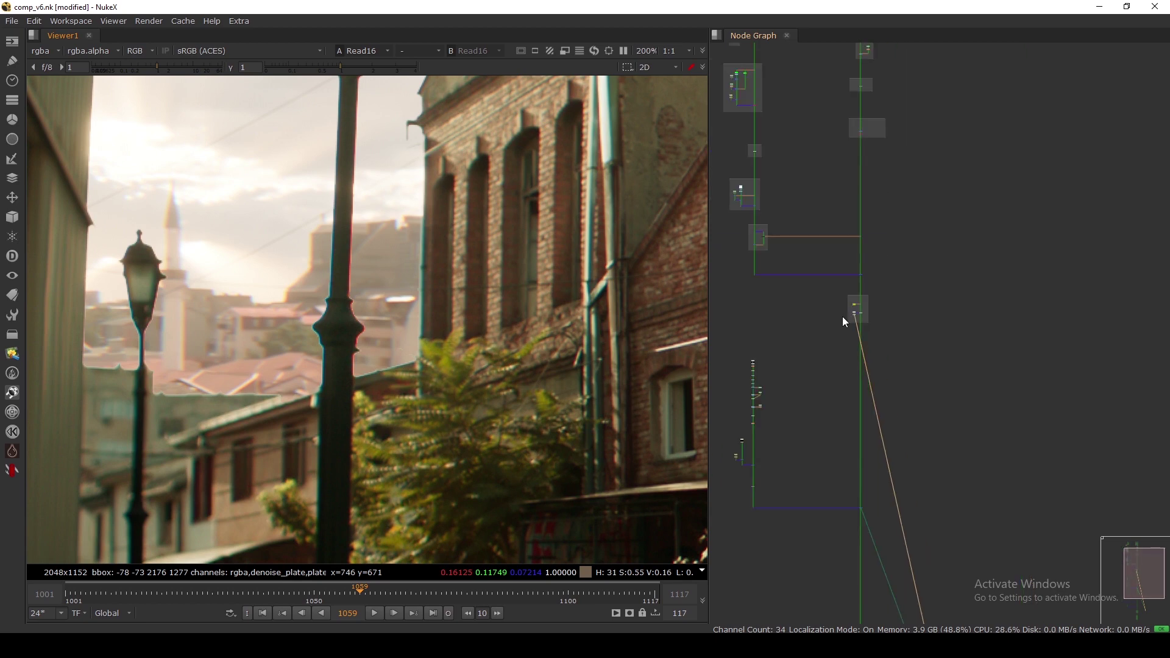
middle_drag(860, 484, 928, 291)
scroll(927, 302, up, 2)
drag(903, 303, 947, 329)
key(1)
key(f)
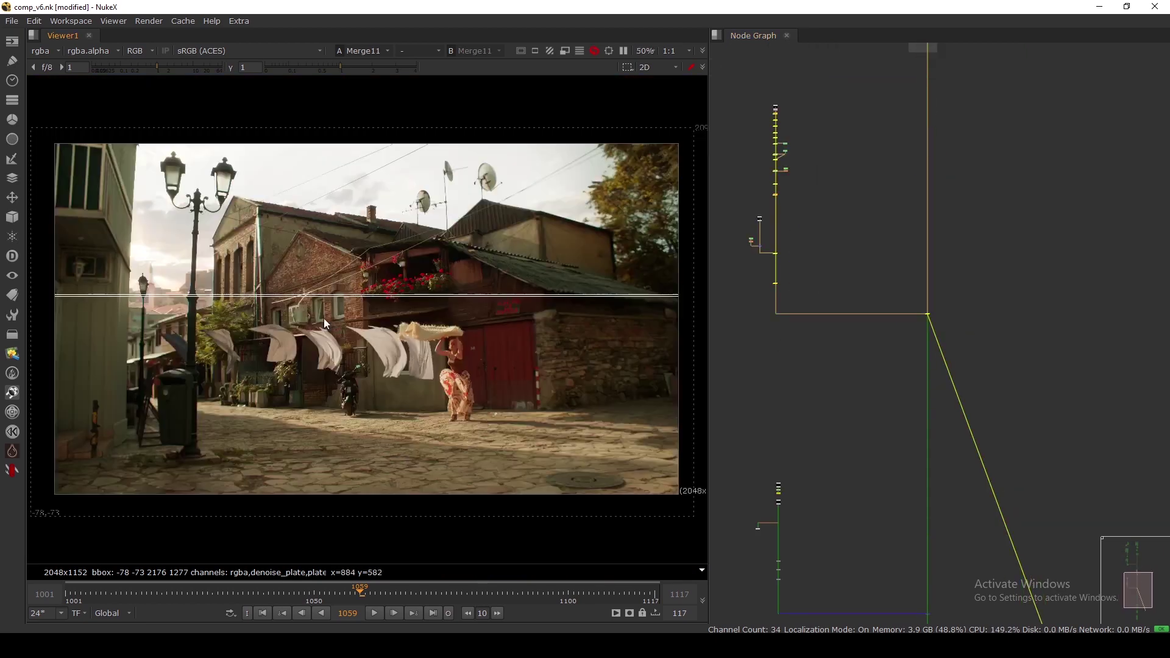
Step: Paste a copy of the apChroma node into the cloth branch, between the stencil merge and the TransformMatchMove node
scroll(264, 342, up, 3)
middle_drag(842, 331, 913, 353)
scroll(850, 297, up, 8)
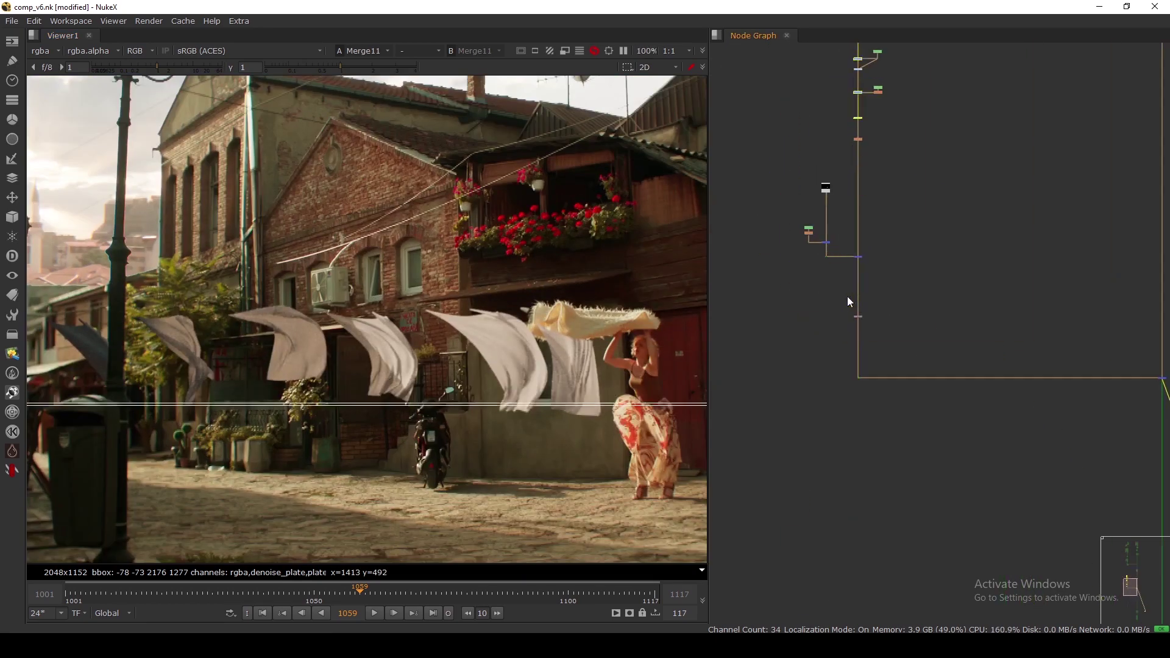
click(850, 276)
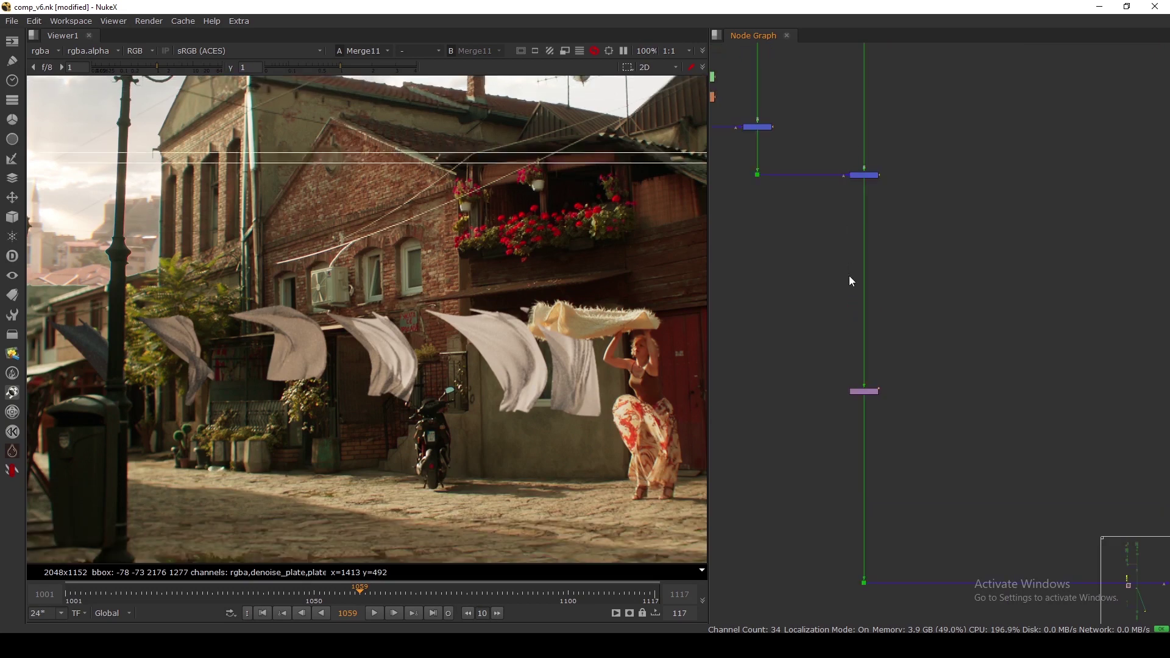
key(ctrl+v)
scroll(849, 275, up, 3)
drag(849, 275, 881, 292)
scroll(280, 301, up, 3)
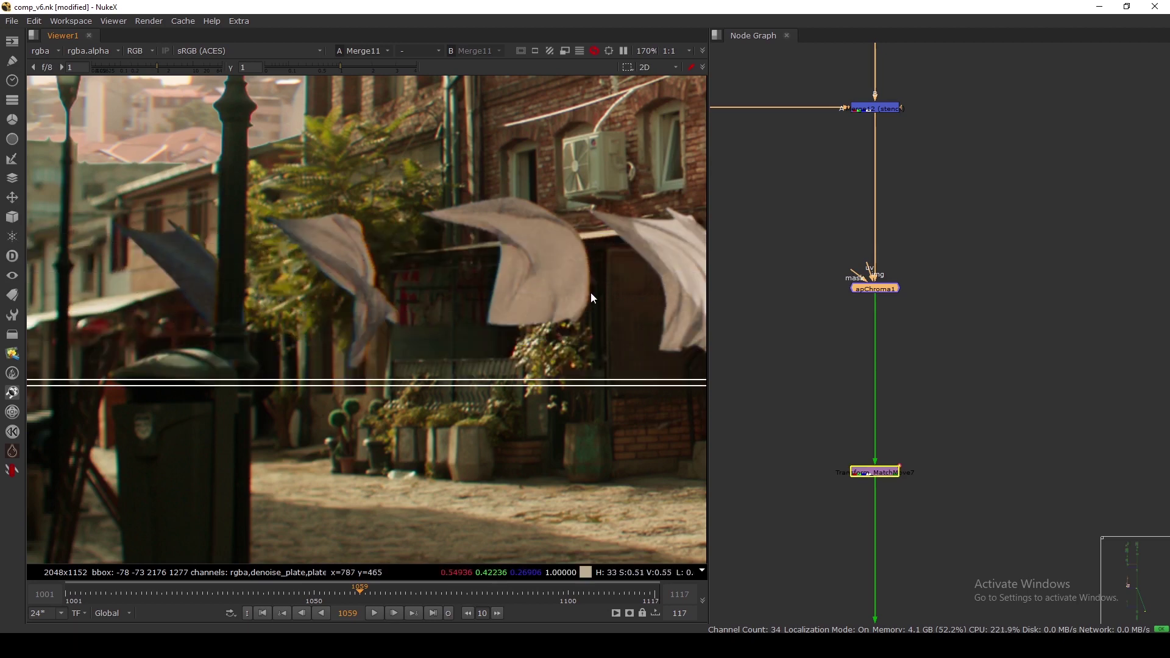
Step: Examine the colour fringing along the flying cloths' edges up close against the surrounding plate
scroll(590, 317, up, 3)
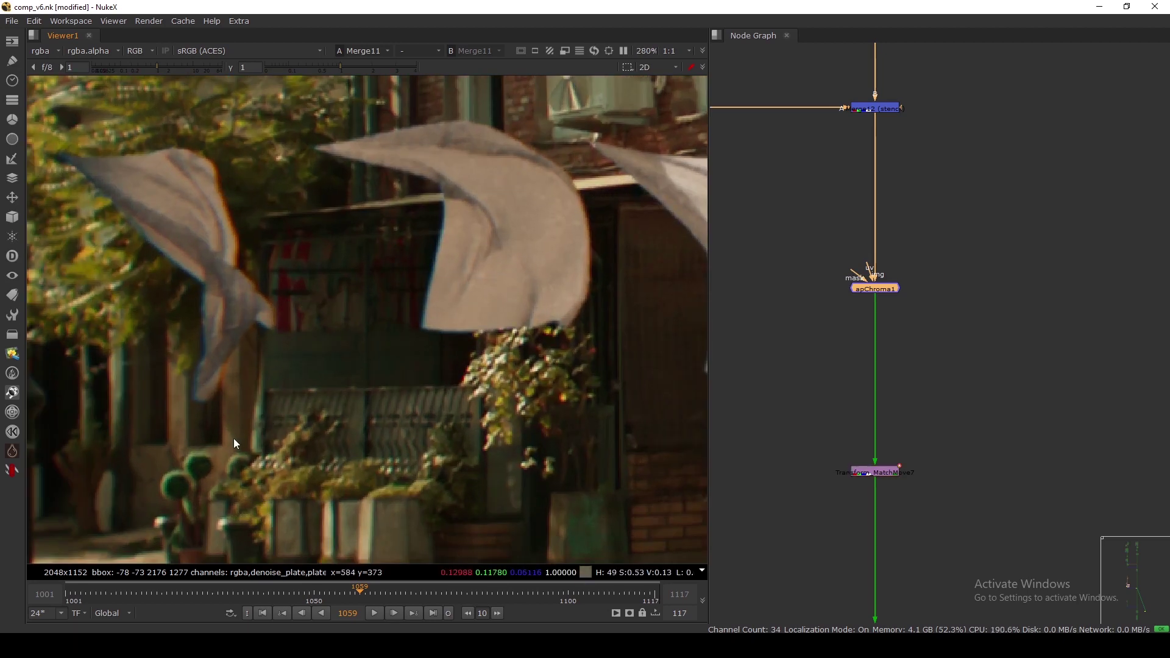
scroll(259, 338, down, 6)
scroll(283, 341, up, 6)
scroll(285, 408, up, 3)
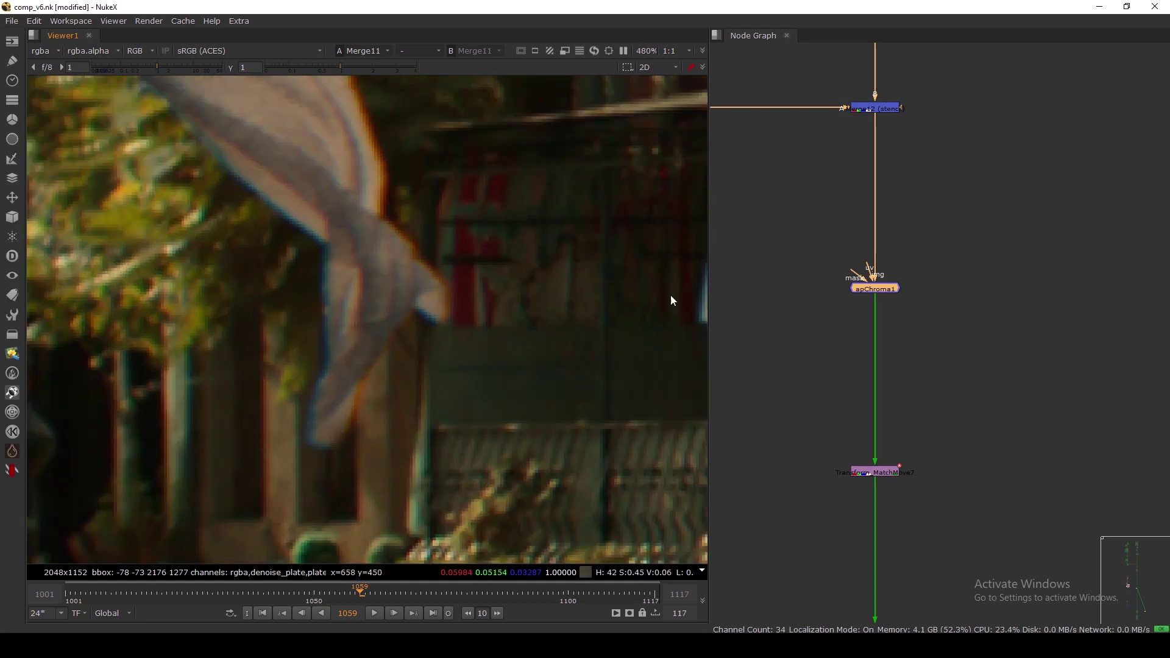
Step: Try a scale of 1 on the apChroma1 node to compare the cloth's fringing, and restore it to 1.01
double_click(880, 294)
click(548, 247)
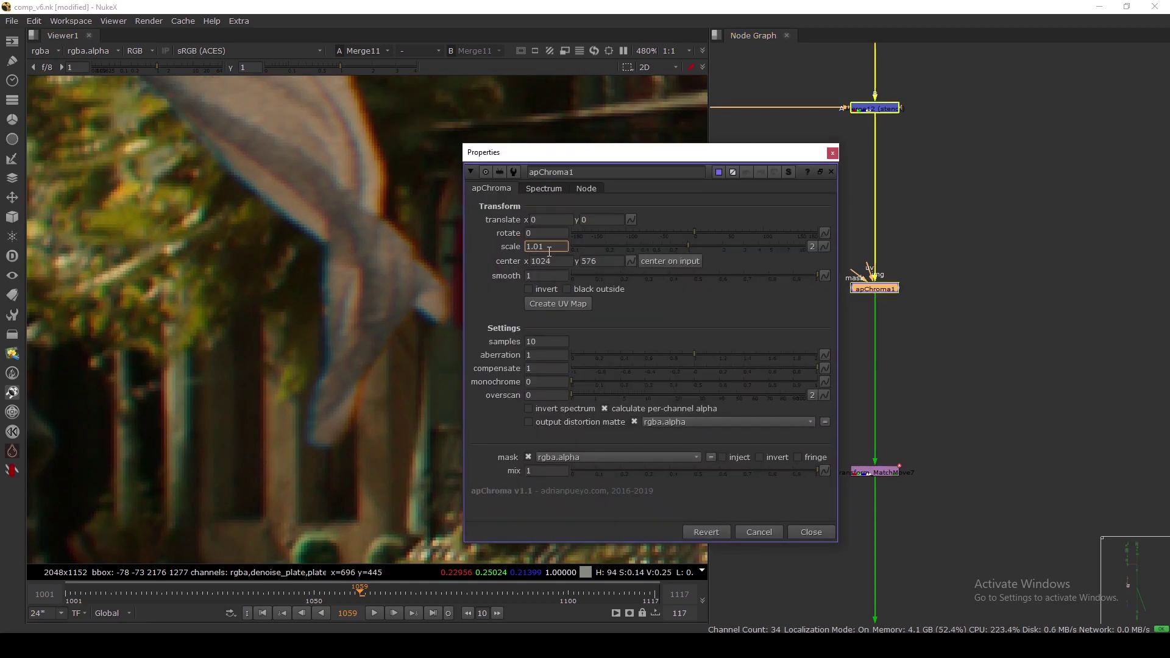
drag(549, 249, 481, 249)
text(1)
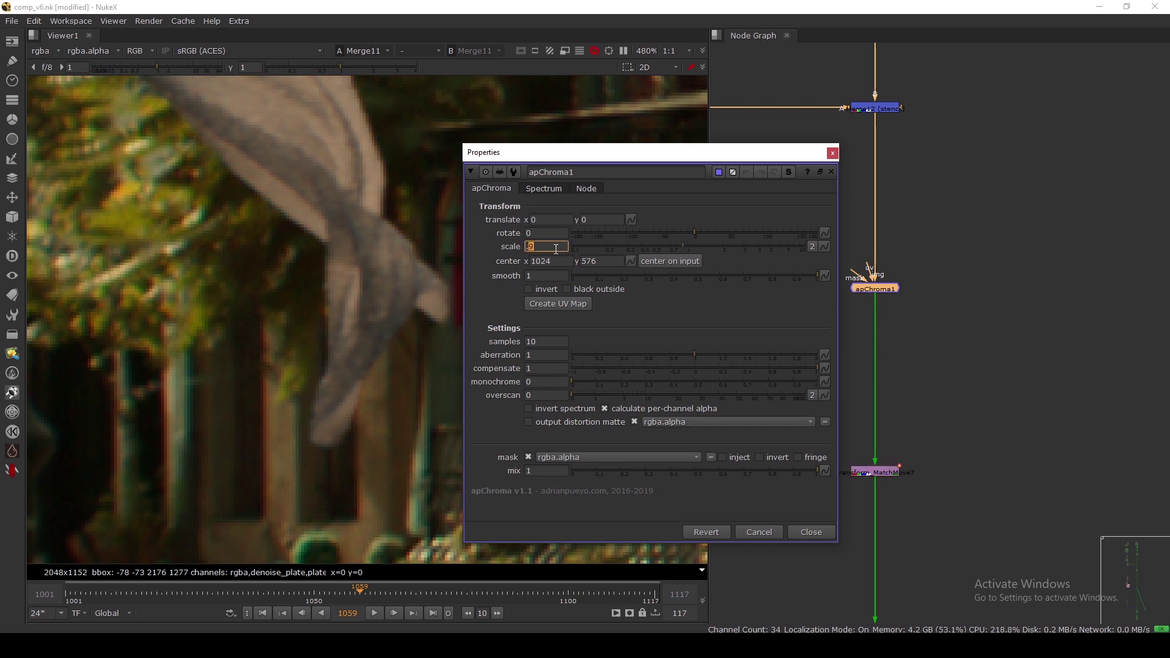
text(1.0)
key(Up)
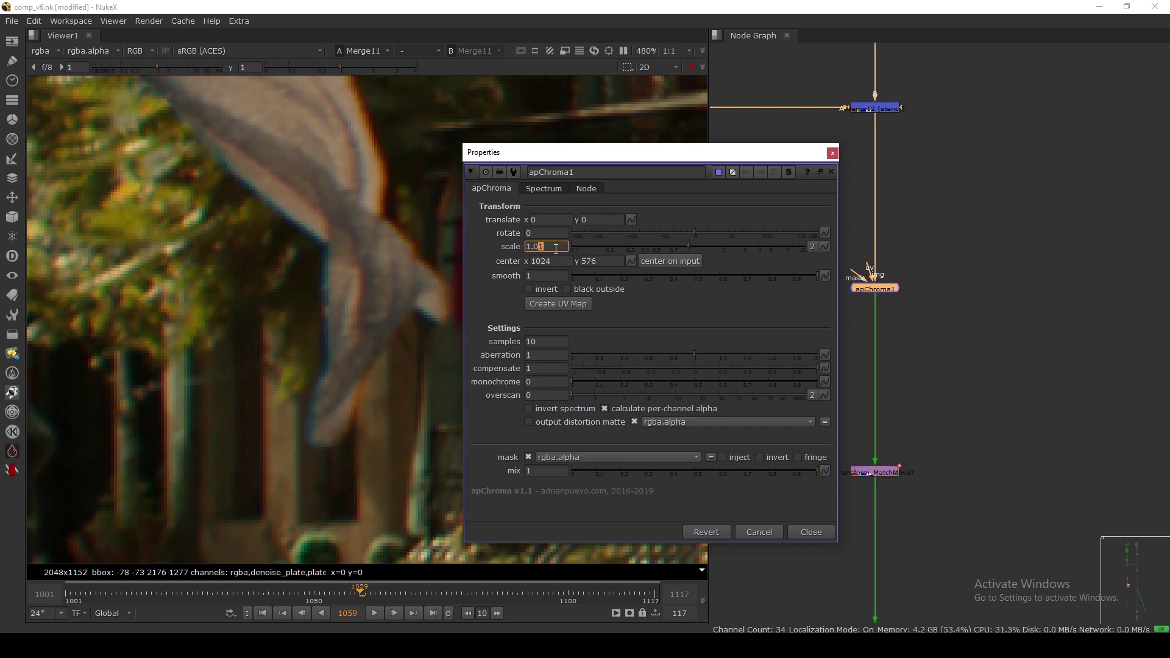
click(811, 533)
Step: Display the Dot35 composite including the lens flare in the viewer and outline nearly the entire frame
scroll(390, 329, down, 3)
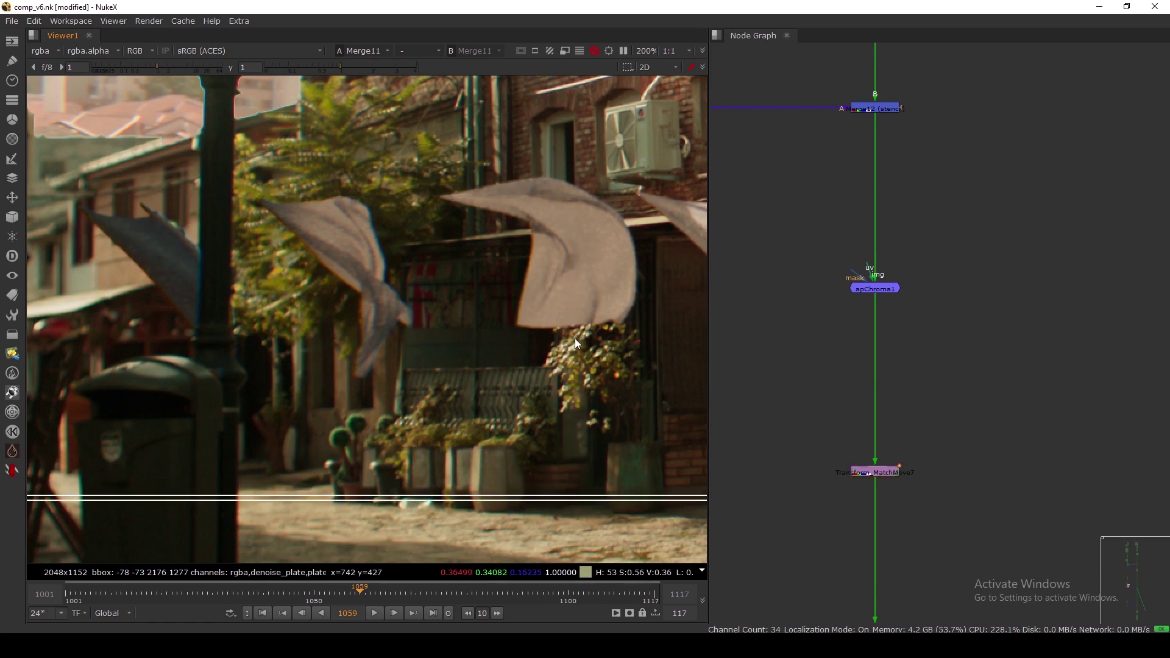
scroll(575, 338, down, 4)
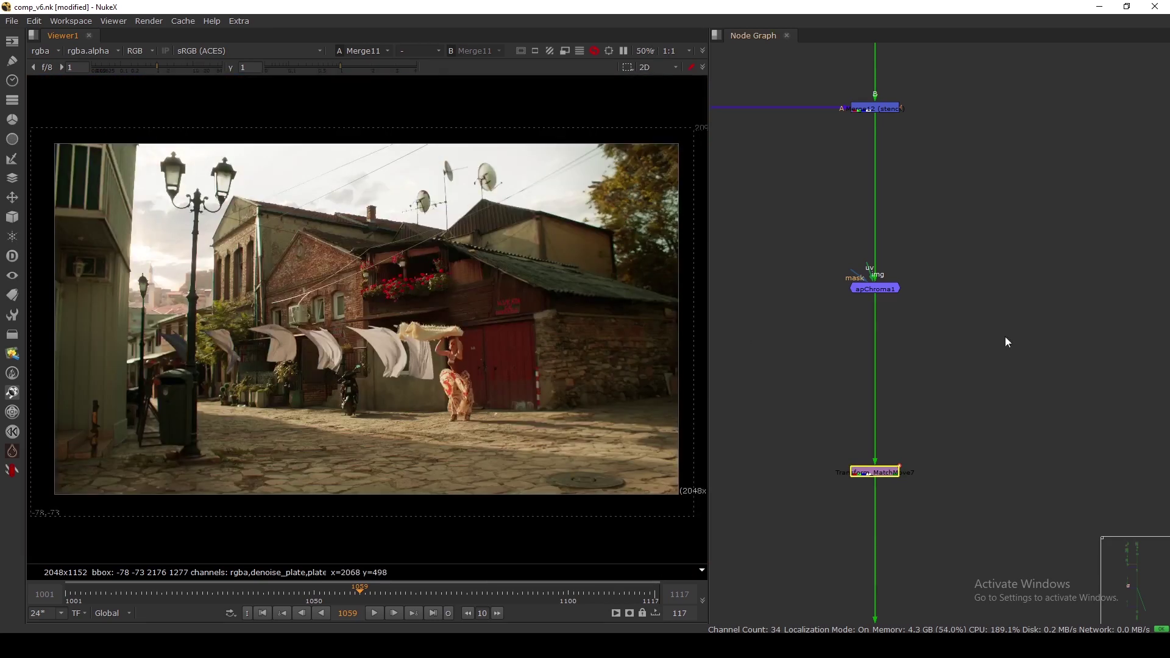
click(876, 289)
scroll(875, 295, down, 5)
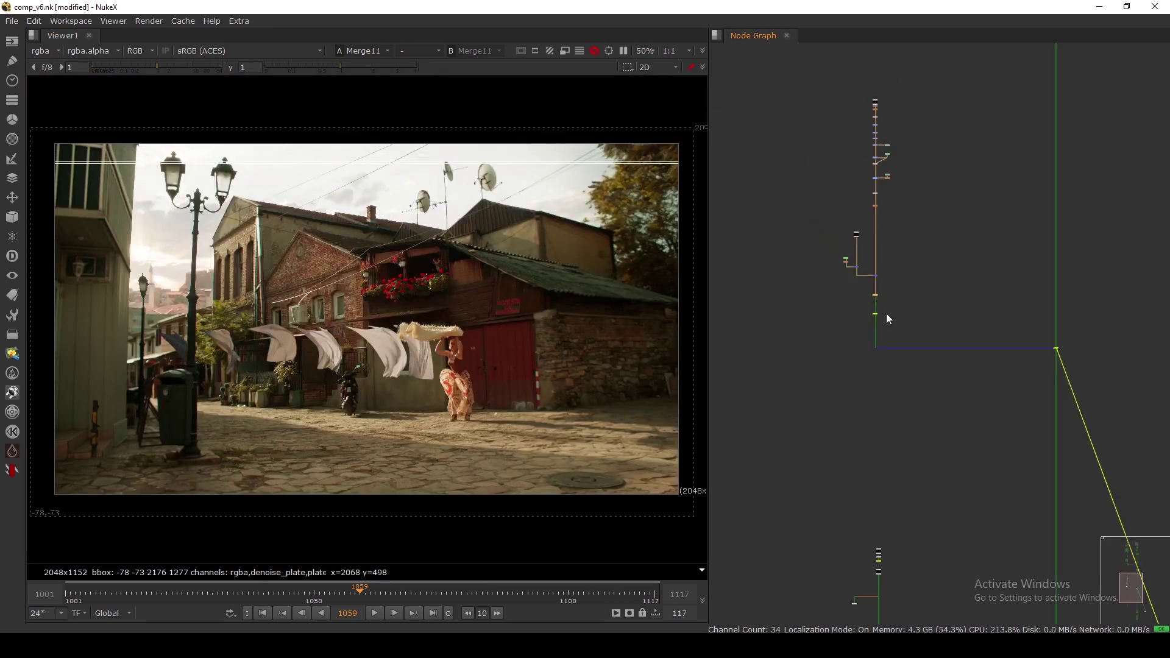
middle_drag(998, 351, 874, 115)
scroll(1011, 368, down, 4)
scroll(924, 368, up, 5)
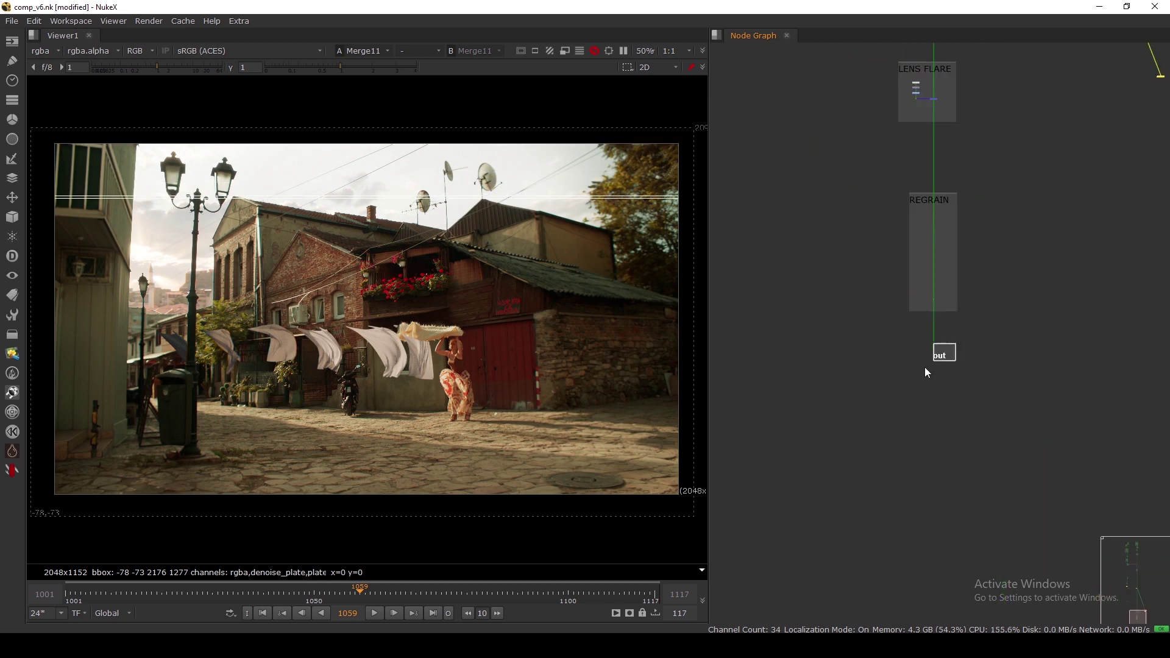
middle_drag(952, 98, 952, 169)
scroll(952, 170, up, 3)
drag(880, 135, 938, 195)
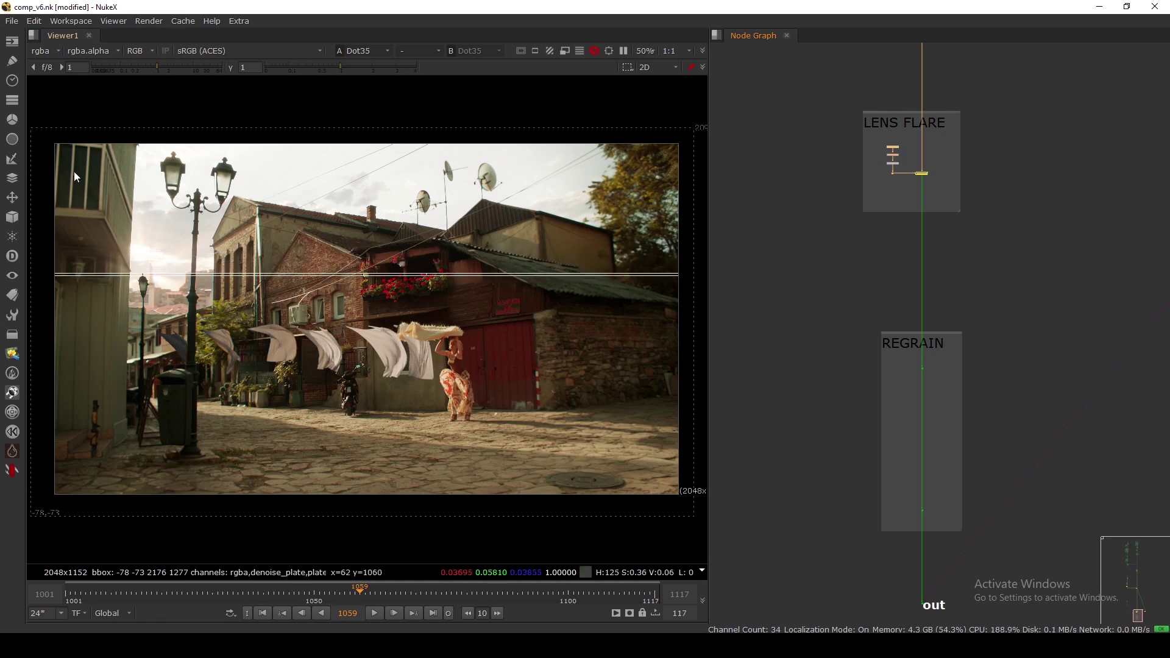
drag(68, 152, 575, 443)
ctrl+shift+drag(659, 481, 663, 484)
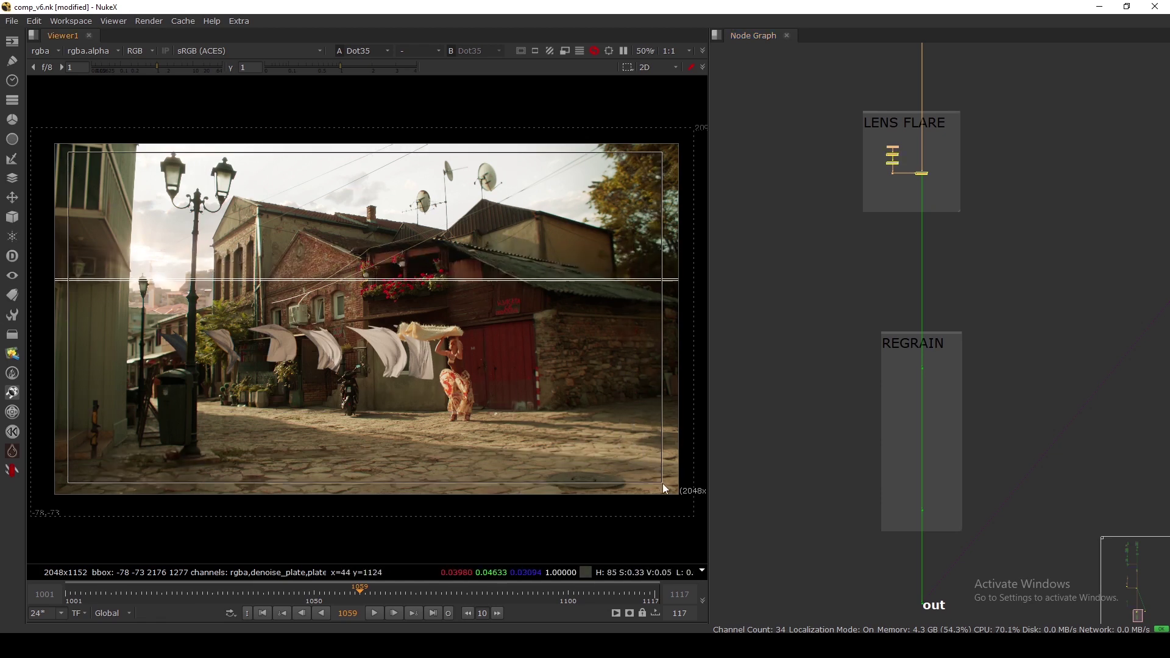
Step: Go back through the node graph to the DENOISE backdrop and display the Read9 plate in the viewer
scroll(918, 207, down, 3)
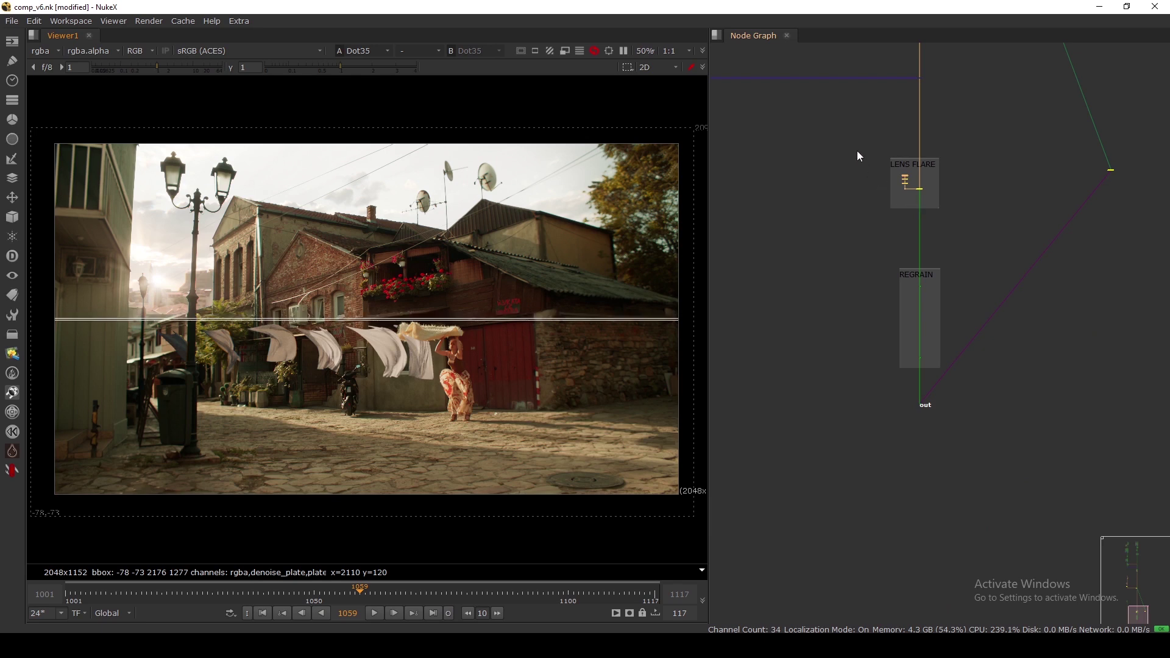
scroll(841, 183, down, 5)
scroll(905, 221, up, 3)
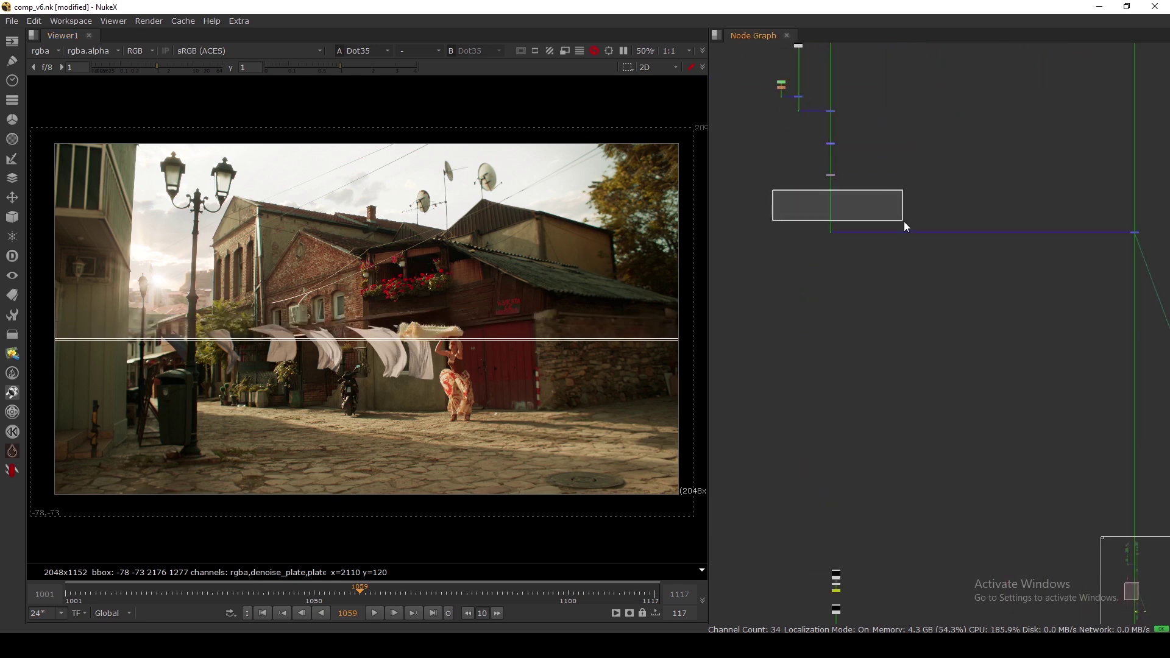
scroll(905, 222, down, 2)
scroll(908, 228, down, 6)
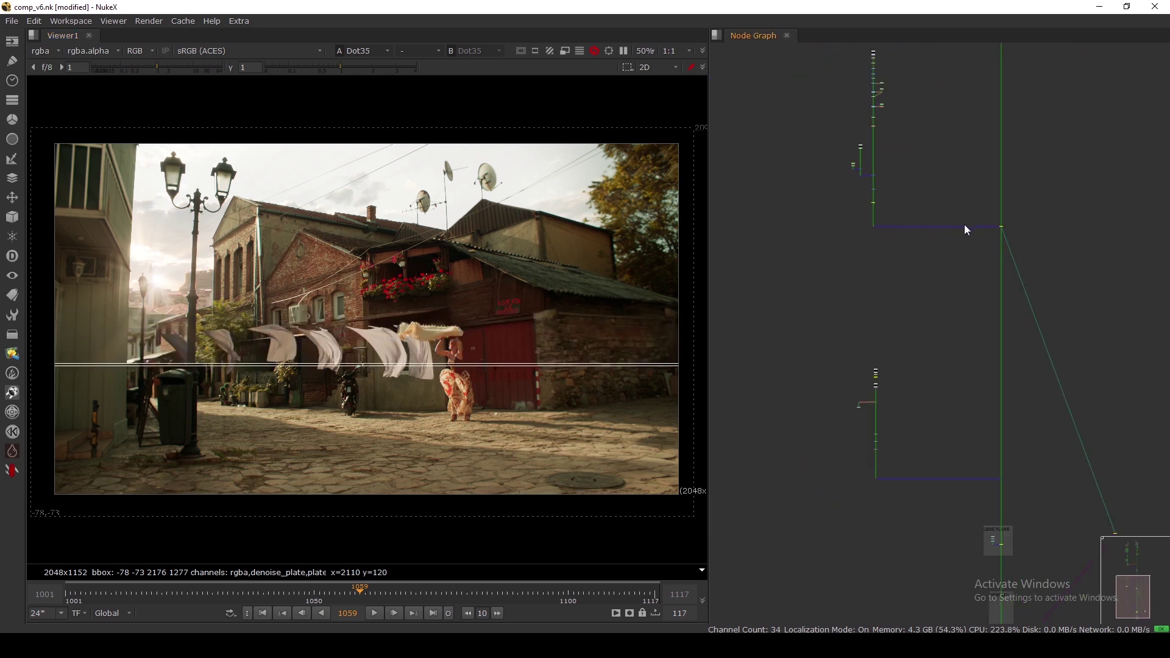
scroll(909, 214, up, 5)
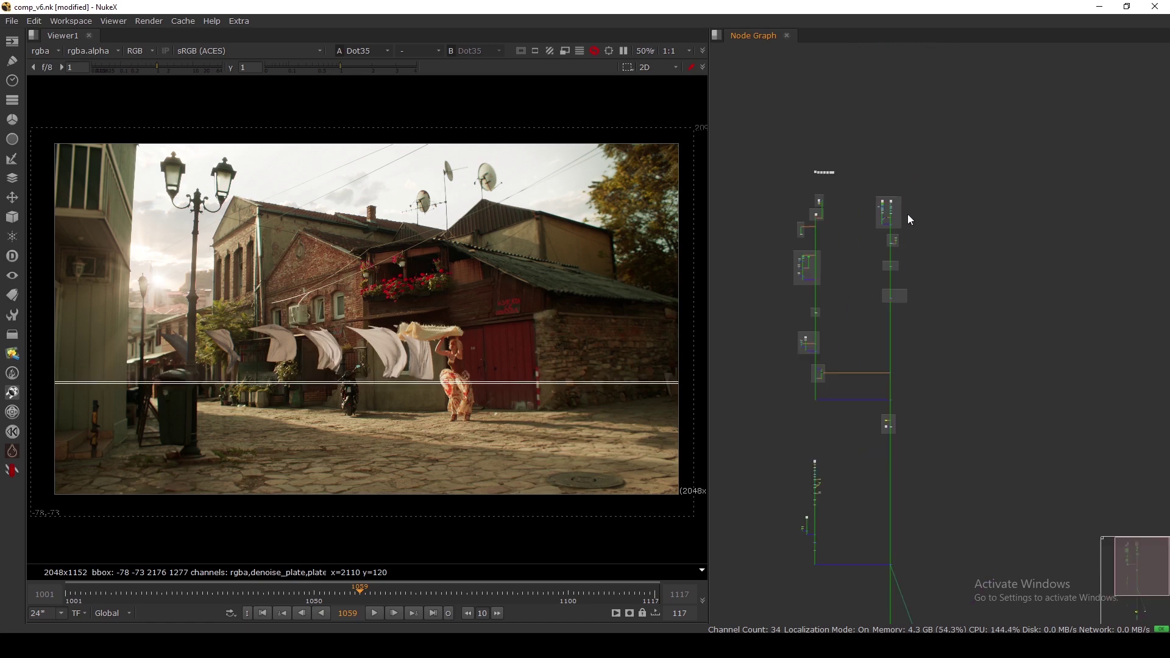
scroll(883, 275, down, 2)
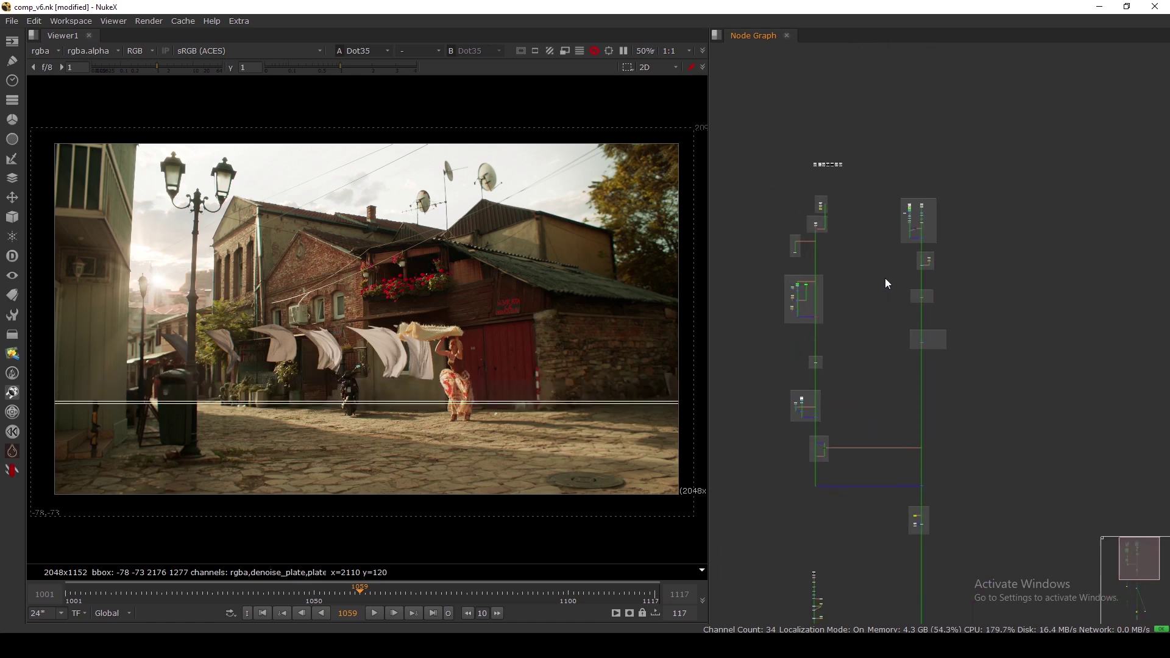
scroll(817, 225, up, 6)
key(1)
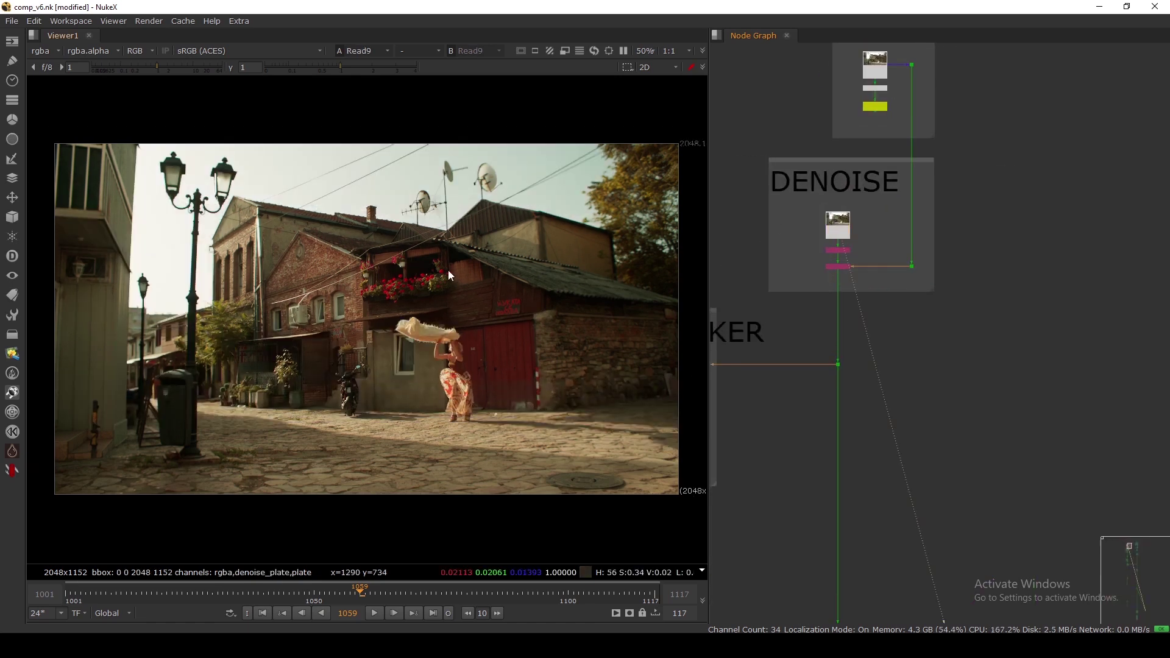
Step: Display the Dot35 composite in place of the denoised plate and inspect the REGRAIN section above the out node
scroll(824, 234, down, 10)
middle_drag(839, 506, 856, 209)
scroll(938, 393, up, 2)
scroll(847, 335, up, 3)
drag(950, 361, 948, 360)
key(1)
drag(842, 278, 954, 358)
middle_drag(847, 459, 868, 311)
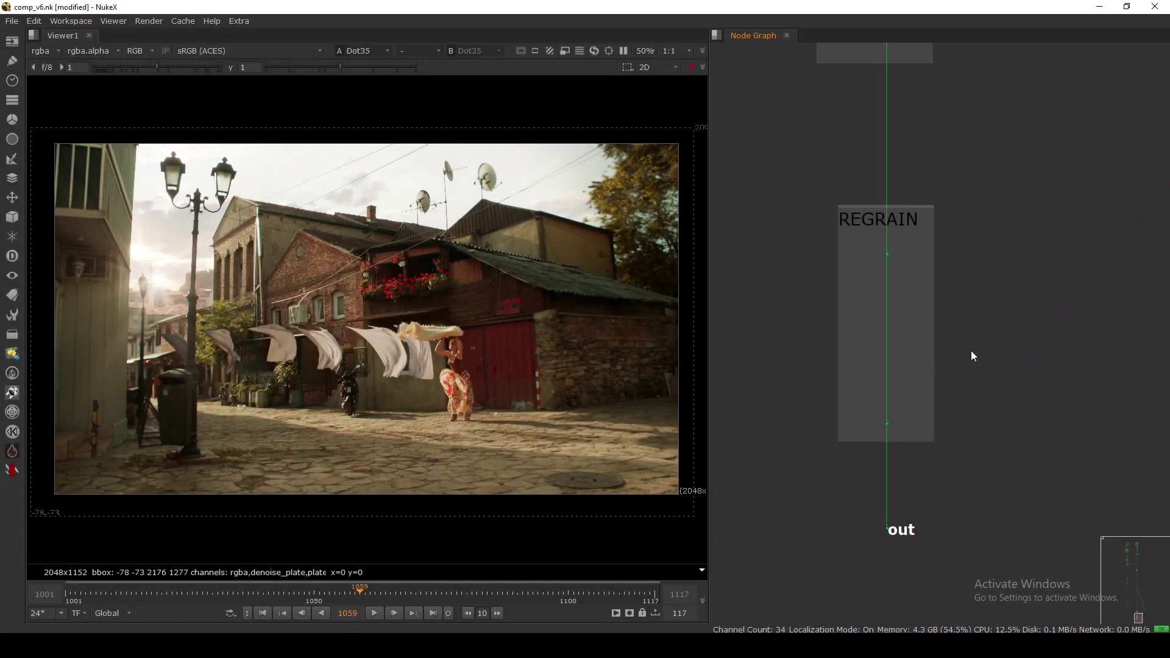
key(f)
Step: Display the original Read4 plate and its Reduce Noise output from the Plate backdrop in the viewer
scroll(884, 157, up, 10)
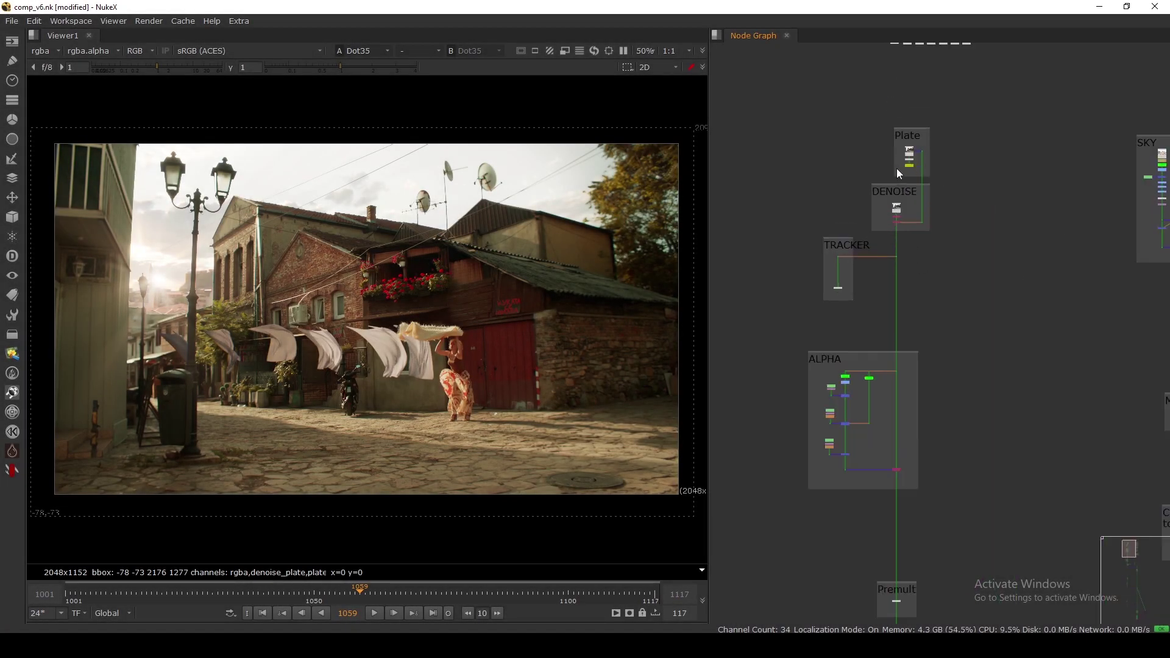
scroll(907, 223, up, 8)
key(1)
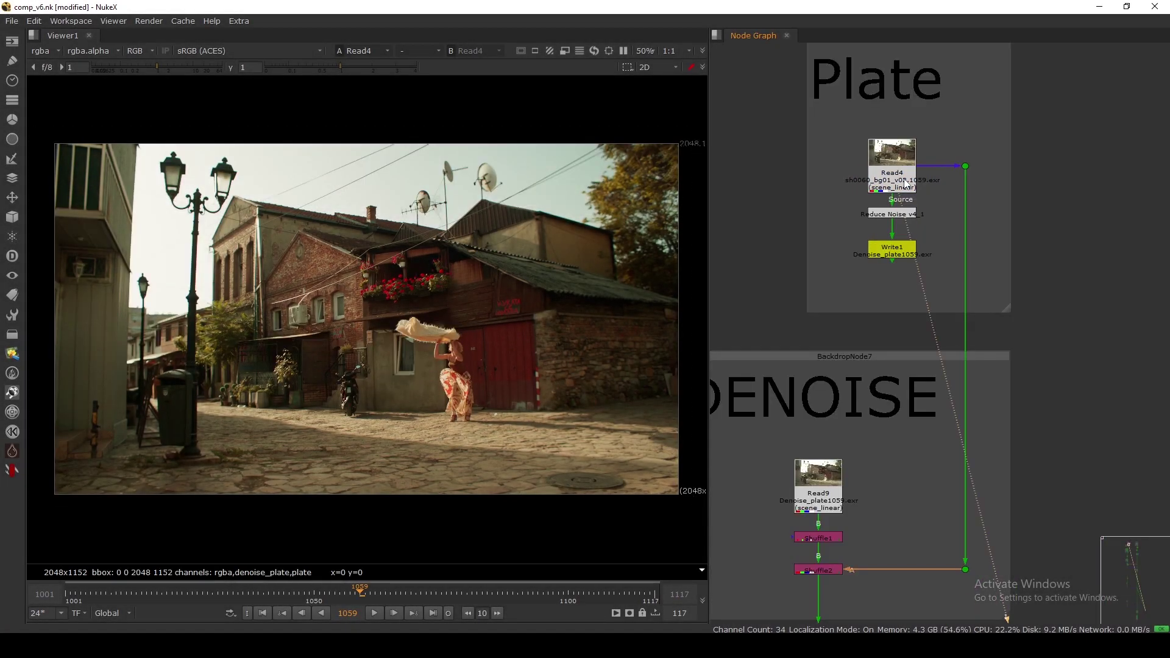
scroll(904, 214, up, 3)
click(902, 225)
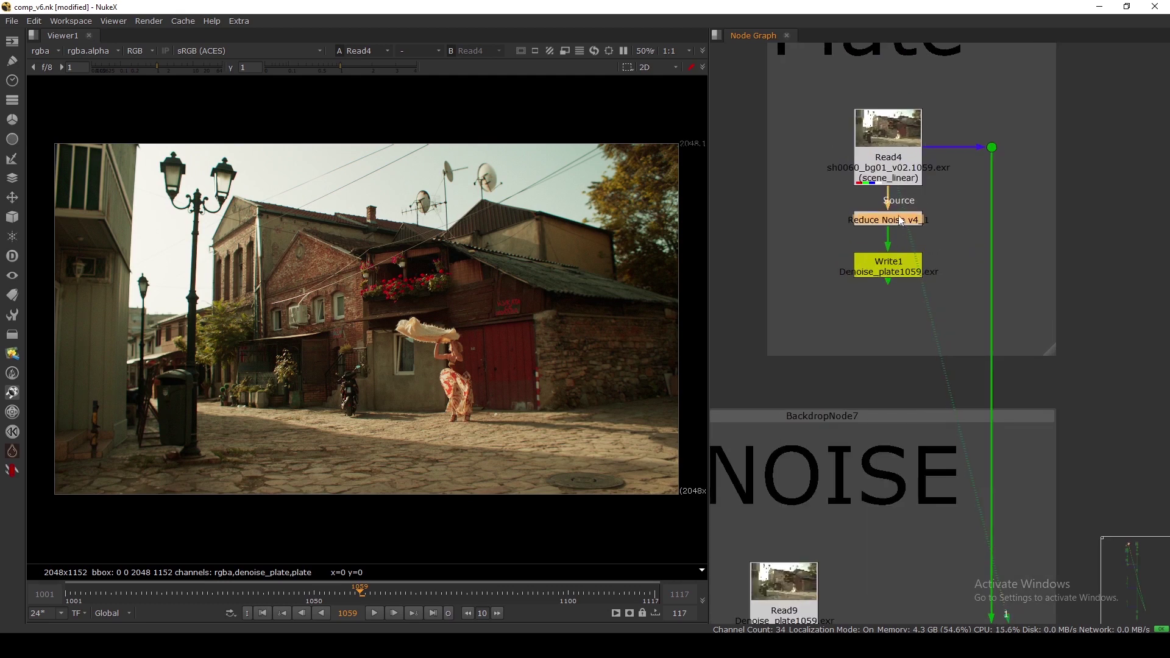
key(1)
Step: Display the Read9 denoised plate and examine the woman and her raised cloth up close
scroll(899, 218, down, 6)
scroll(858, 368, up, 4)
click(858, 368)
key(1)
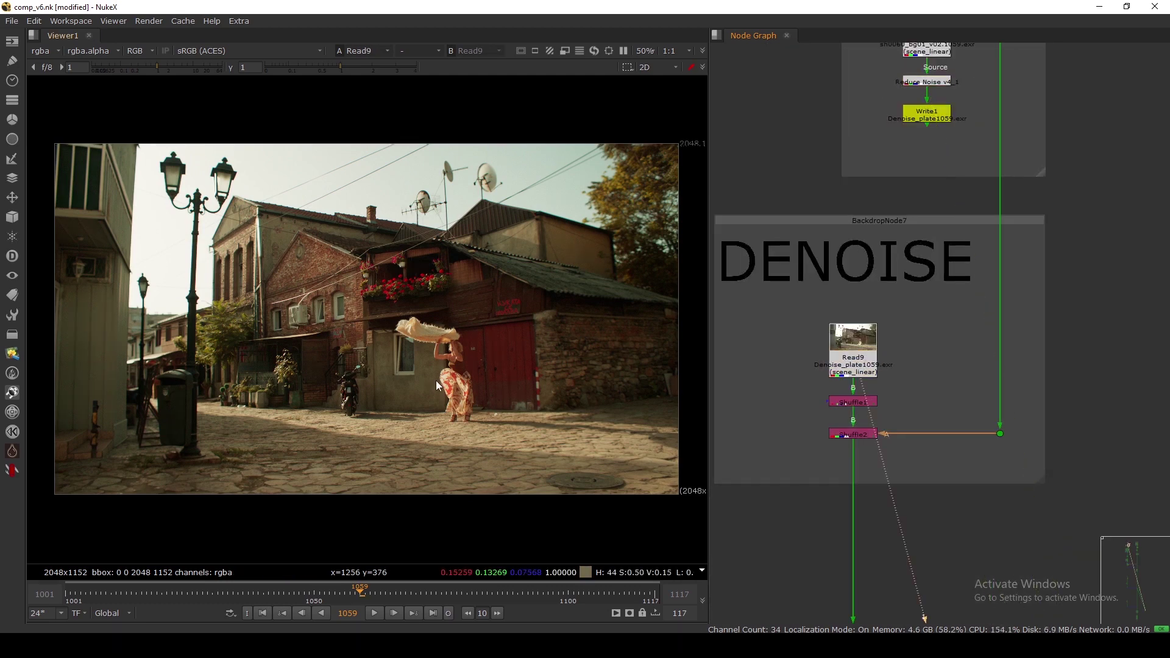
scroll(436, 380, up, 8)
middle_drag(800, 250, 789, 366)
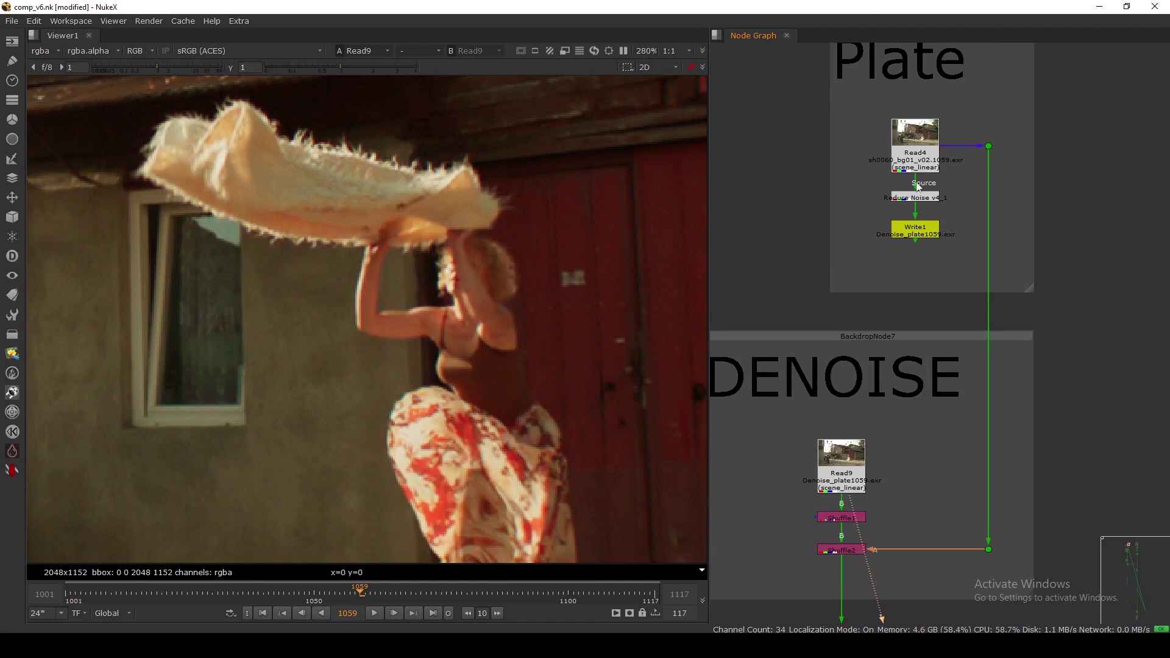
Step: Compare the original Read4 plate with the denoised Read9 plate around the woman and return to the full frame
click(916, 158)
key(1)
scroll(458, 332, up, 3)
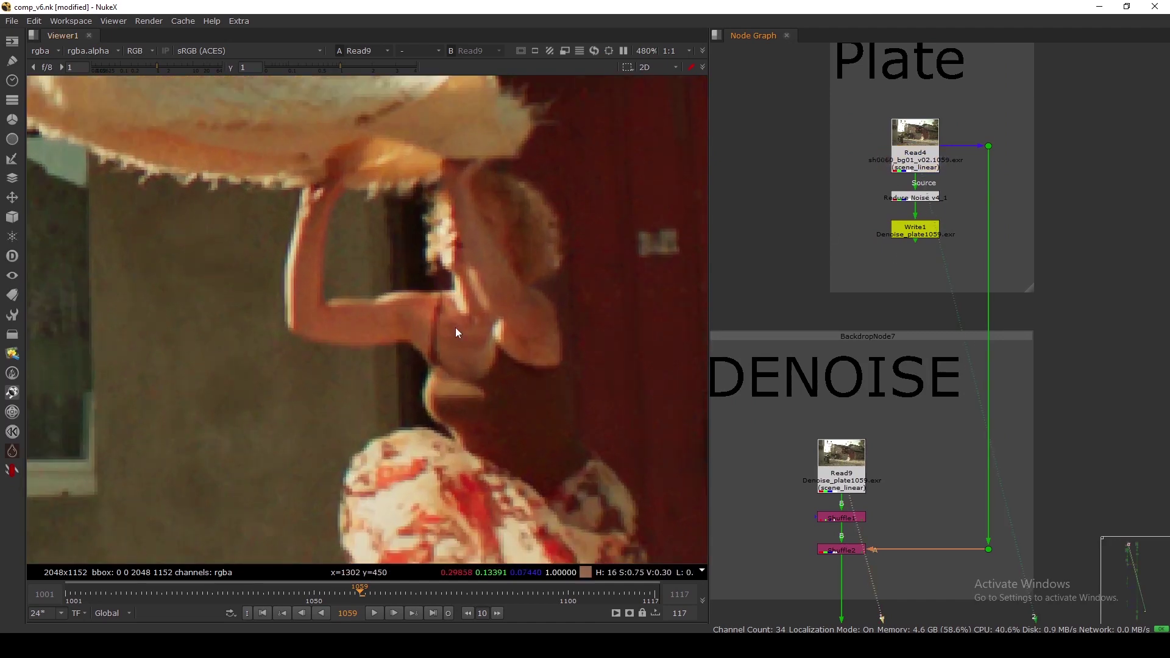
key(f)
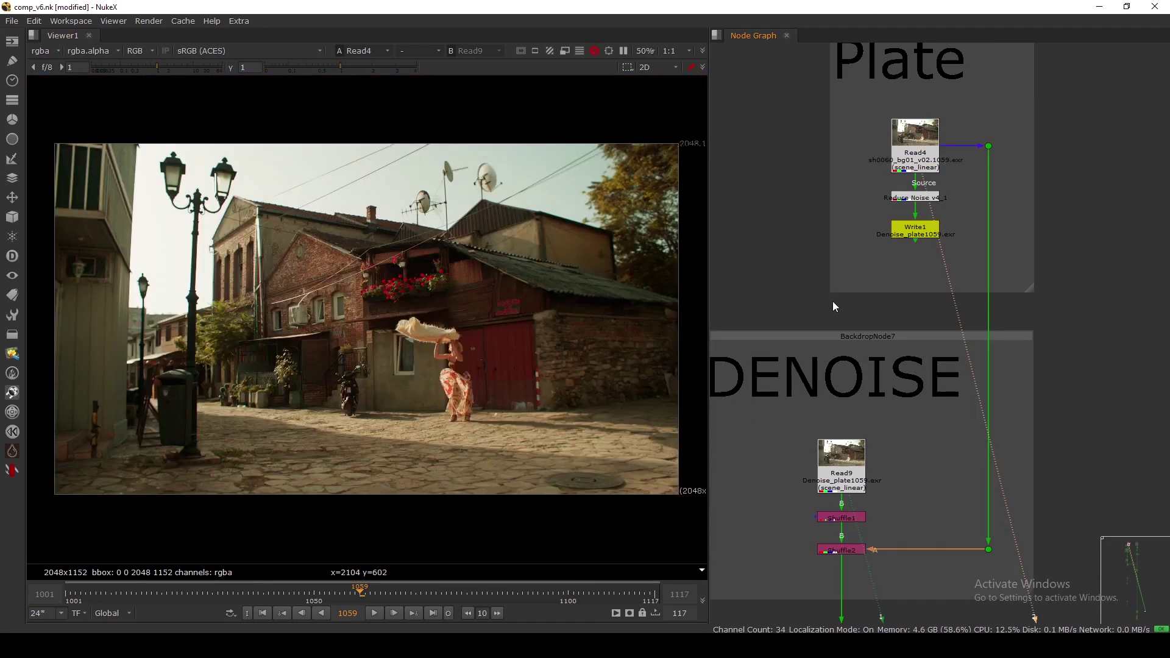
Step: Display the Read10 kid1059.exr element of the running child in the viewer
scroll(834, 301, down, 5)
scroll(841, 390, up, 6)
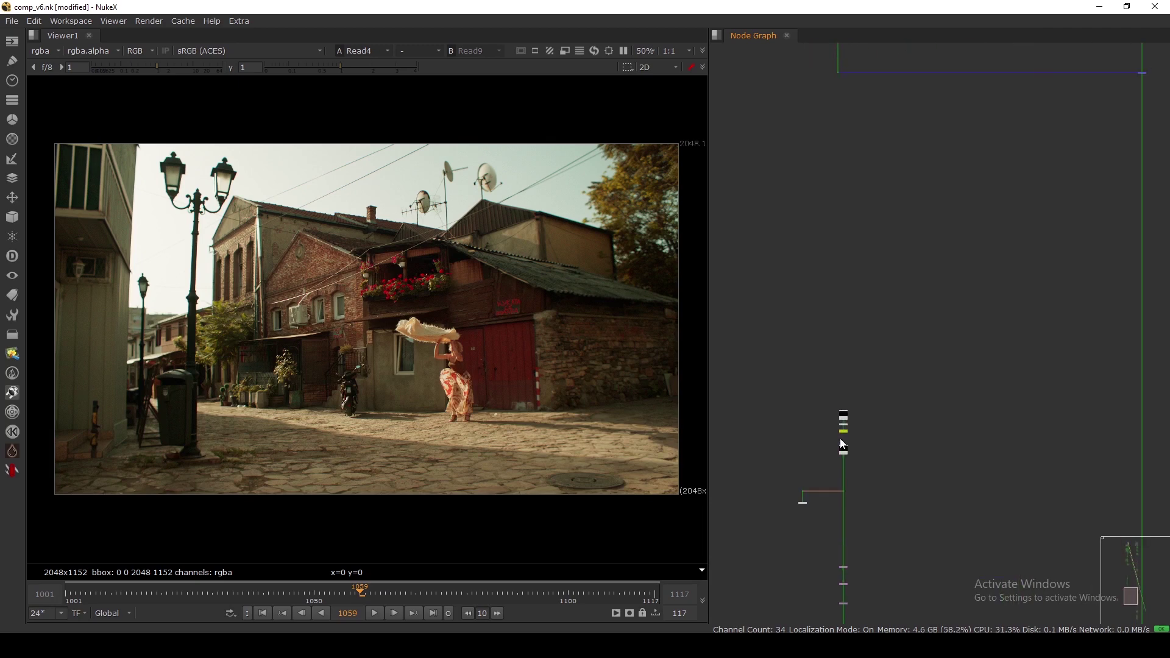
key(1)
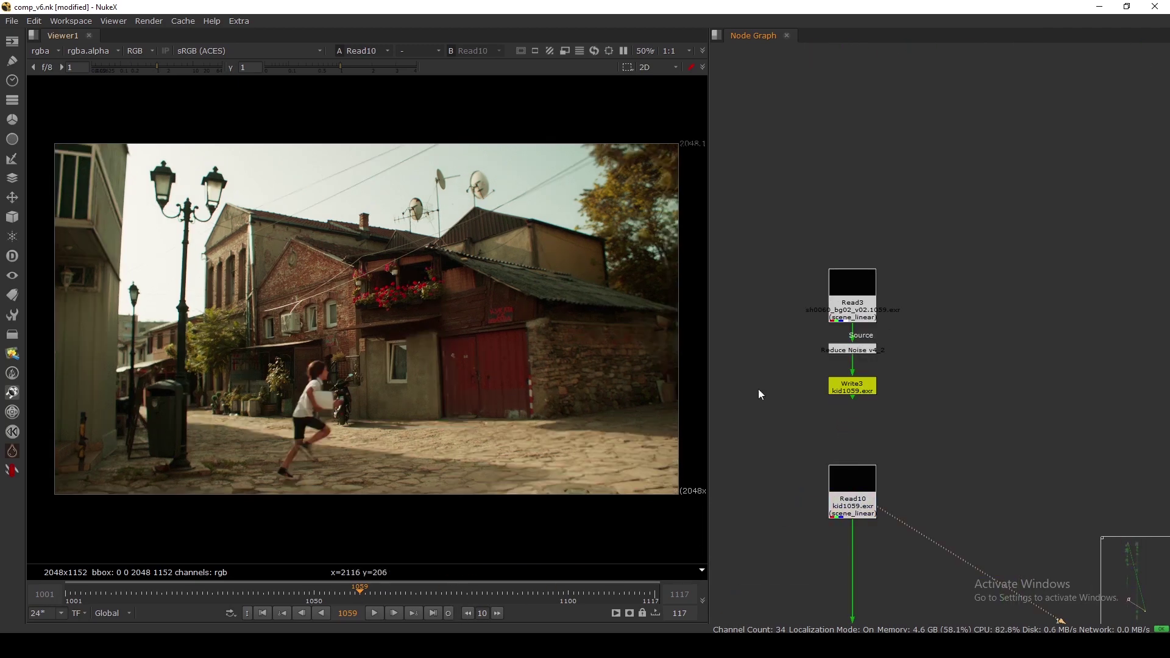
Step: Display the original Read3 child element in the viewer and compare it with its denoised version around the running child
click(873, 302)
key(2)
scroll(345, 418, up, 8)
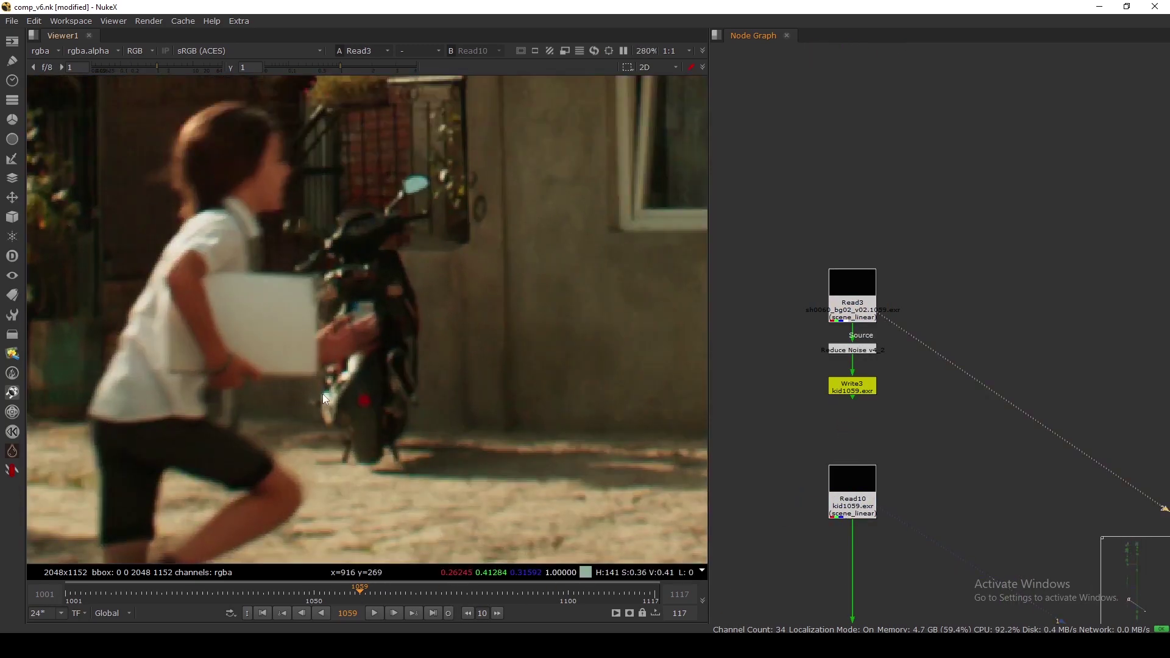
key(2)
scroll(362, 387, down, 6)
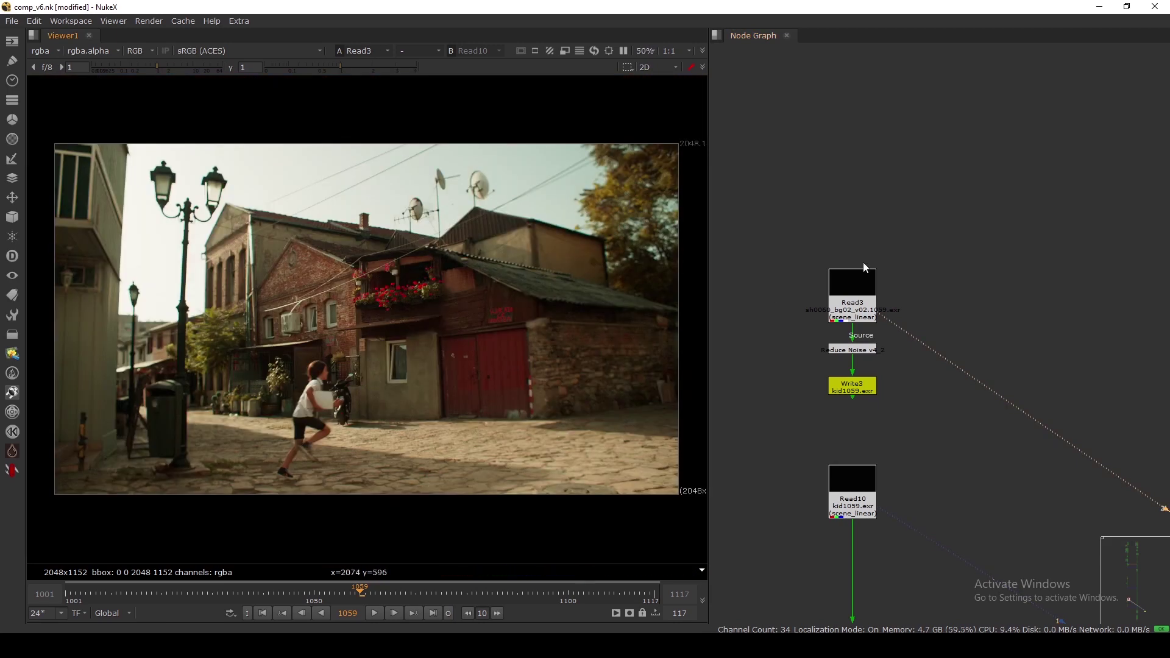
Step: Examine the layer routing of Shuffle1 and Shuffle2 inside the DENOISE backdrop
scroll(897, 202, down, 5)
scroll(898, 206, up, 8)
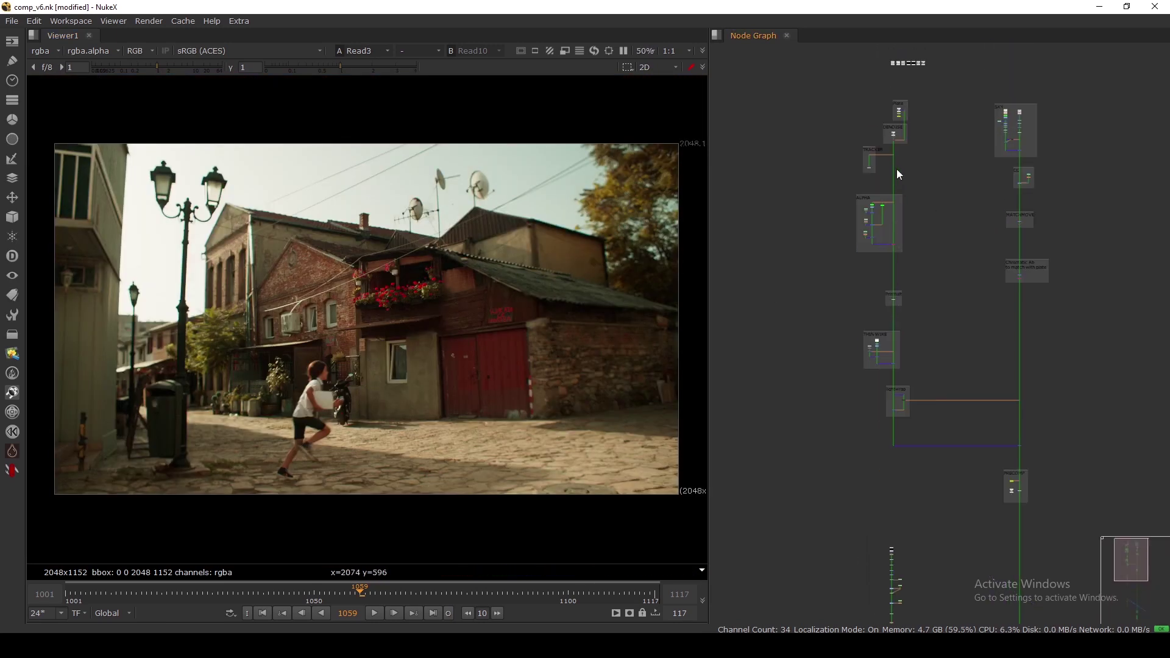
scroll(869, 184, up, 8)
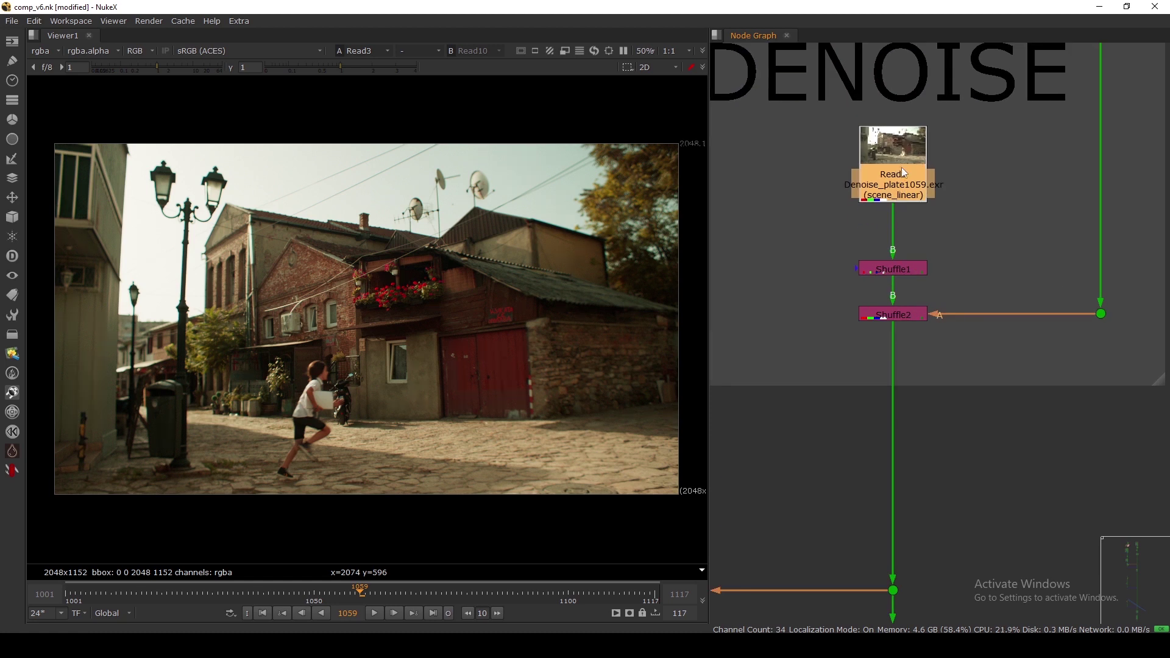
double_click(898, 237)
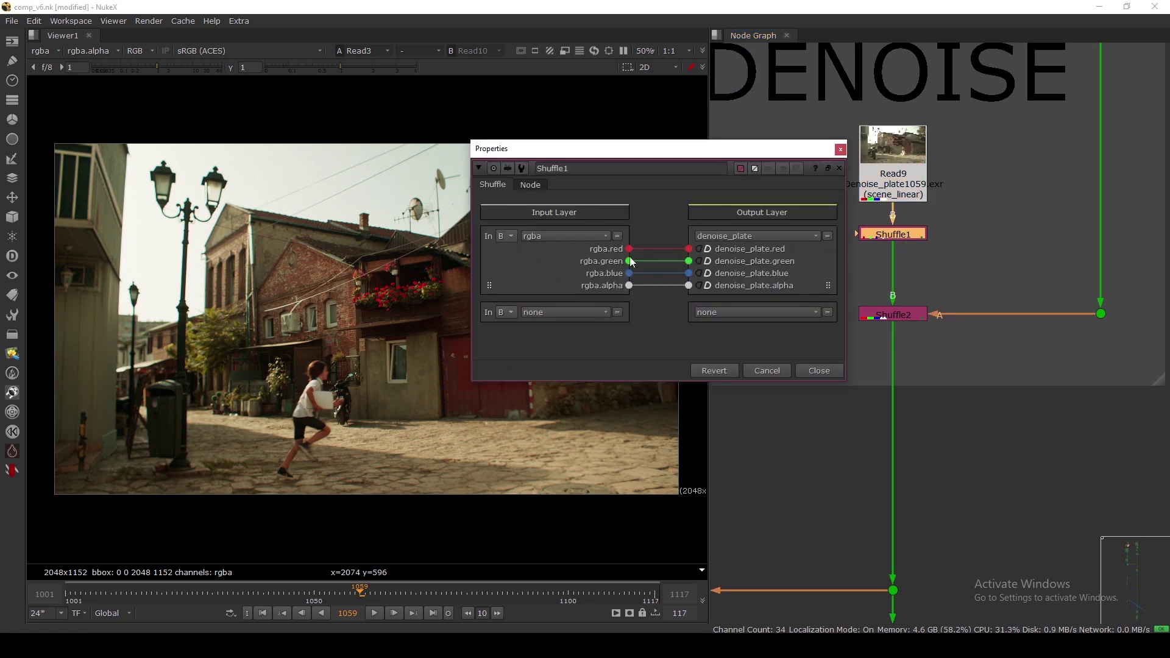
click(840, 368)
double_click(894, 315)
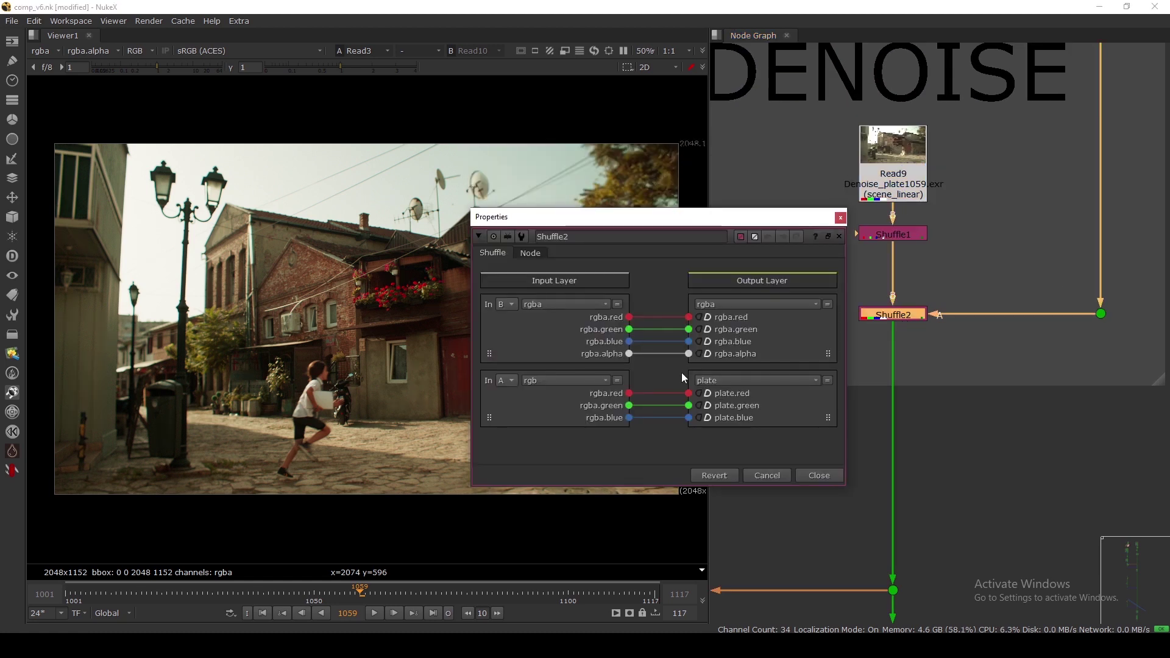
click(820, 474)
scroll(820, 475, down, 4)
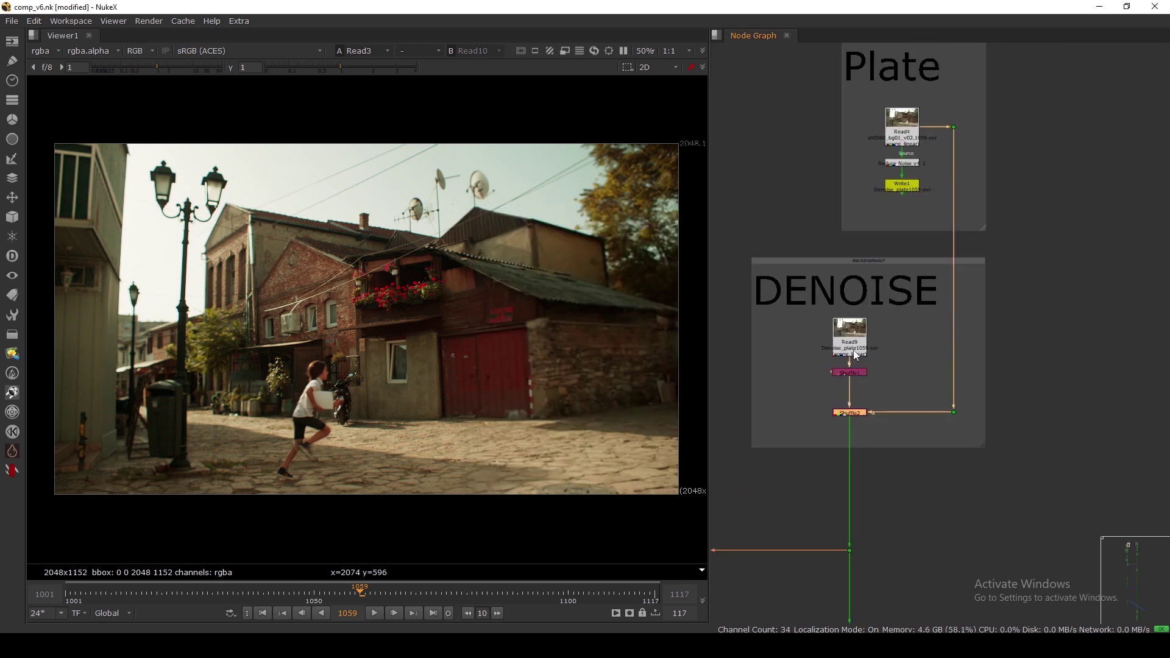
Step: Follow the main branch down from the DENOISE backdrop and display the Read16 precomp in the viewer
click(846, 375)
scroll(846, 389, down, 10)
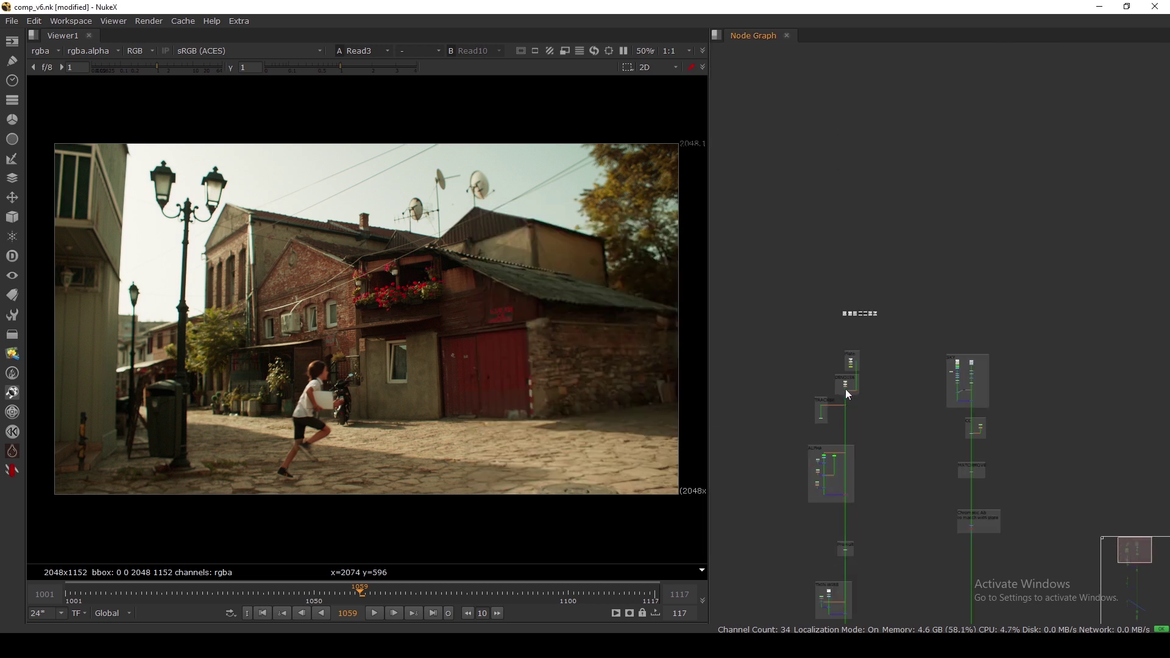
middle_drag(844, 482, 868, 228)
middle_drag(859, 418, 852, 329)
scroll(865, 343, up, 4)
drag(887, 339, 825, 415)
key(1)
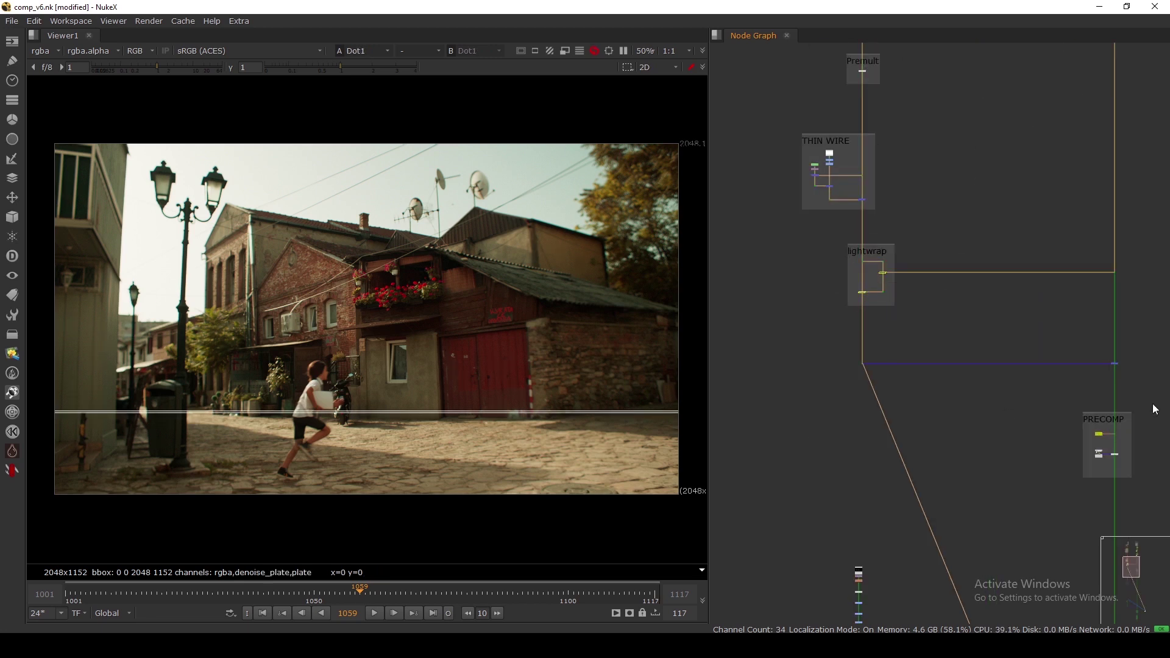
click(1115, 364)
key(1)
click(1098, 454)
key(1)
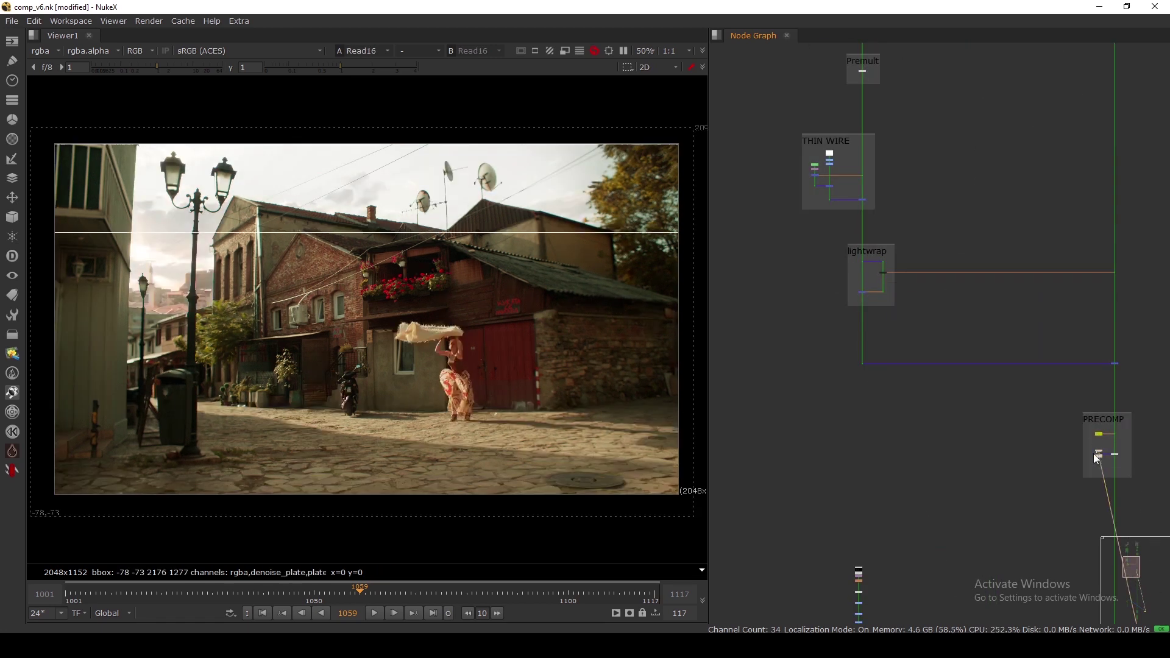
Step: View the precomp's denoise_plate and plate layers one after the other, and return the viewer to rgba
middle_drag(976, 430, 945, 400)
click(42, 52)
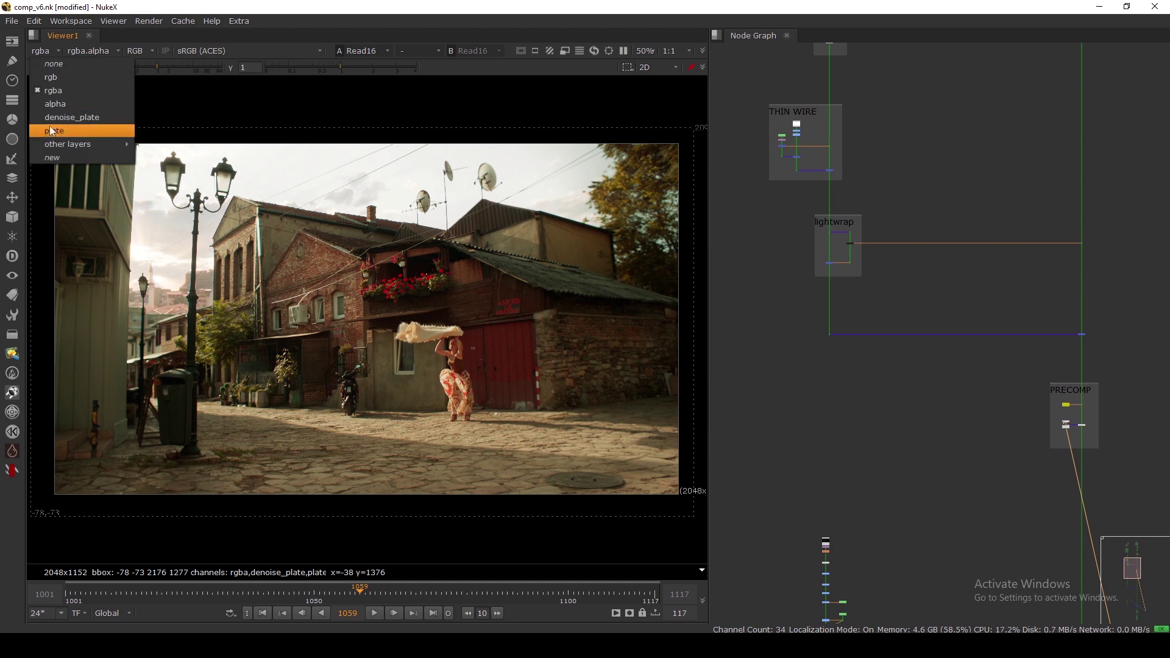
click(54, 118)
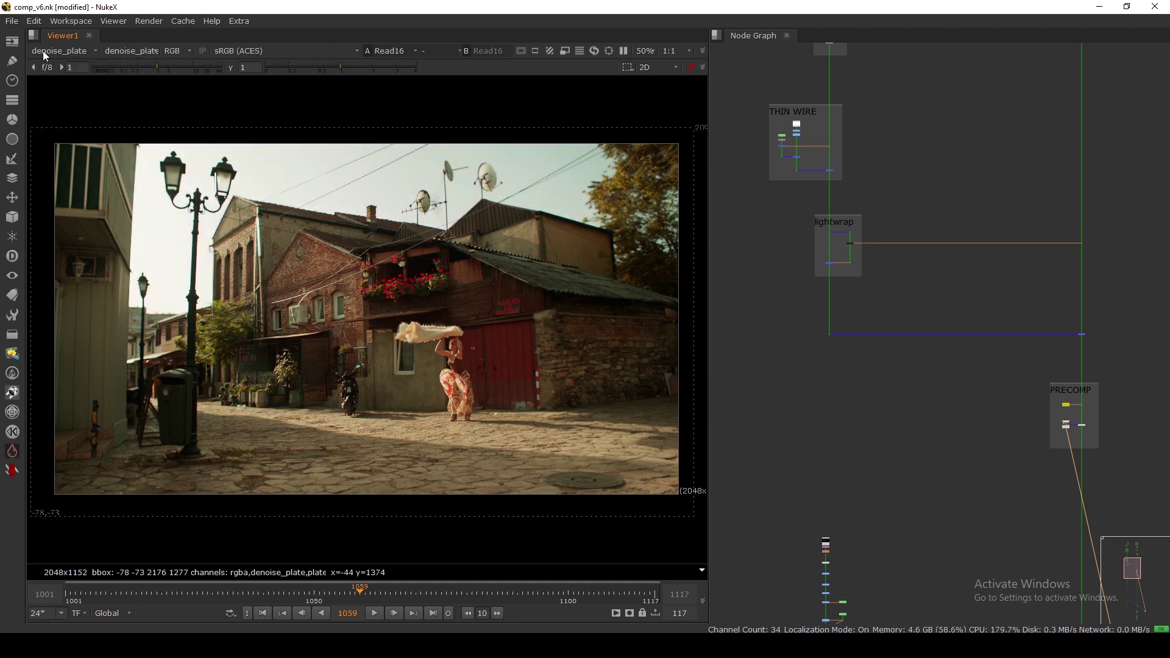
click(42, 50)
click(55, 130)
click(44, 51)
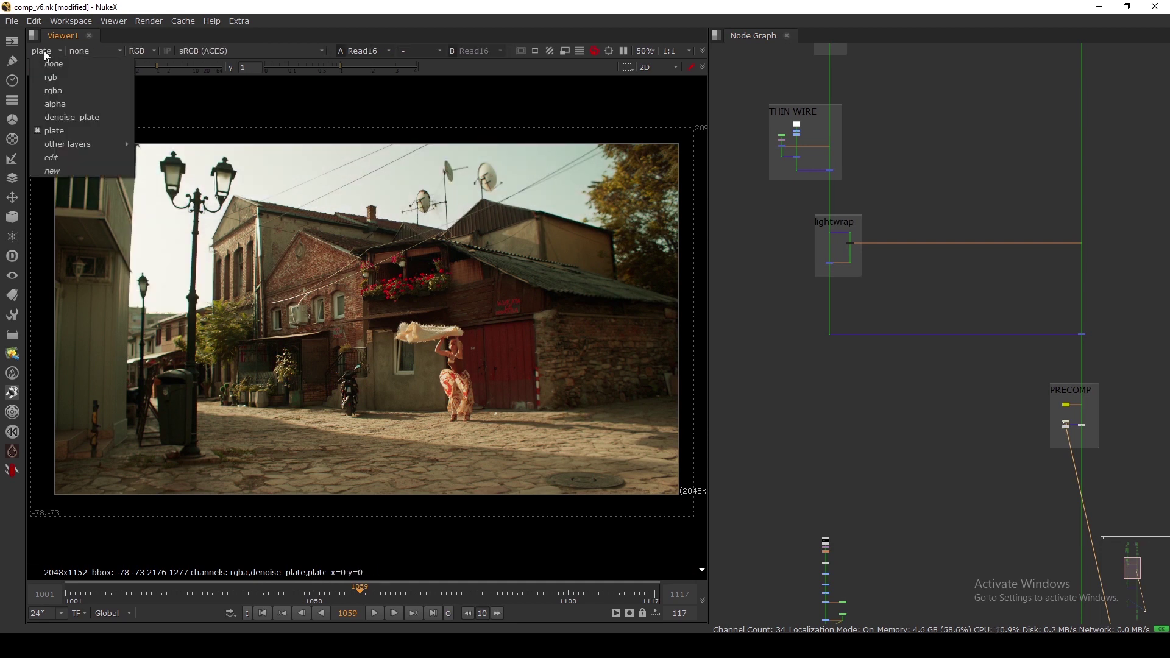
click(52, 90)
Step: Display the incoming comp at the REGRAIN backdrop and insert a DasGrain node into the main pipe there
scroll(891, 394, up, 6)
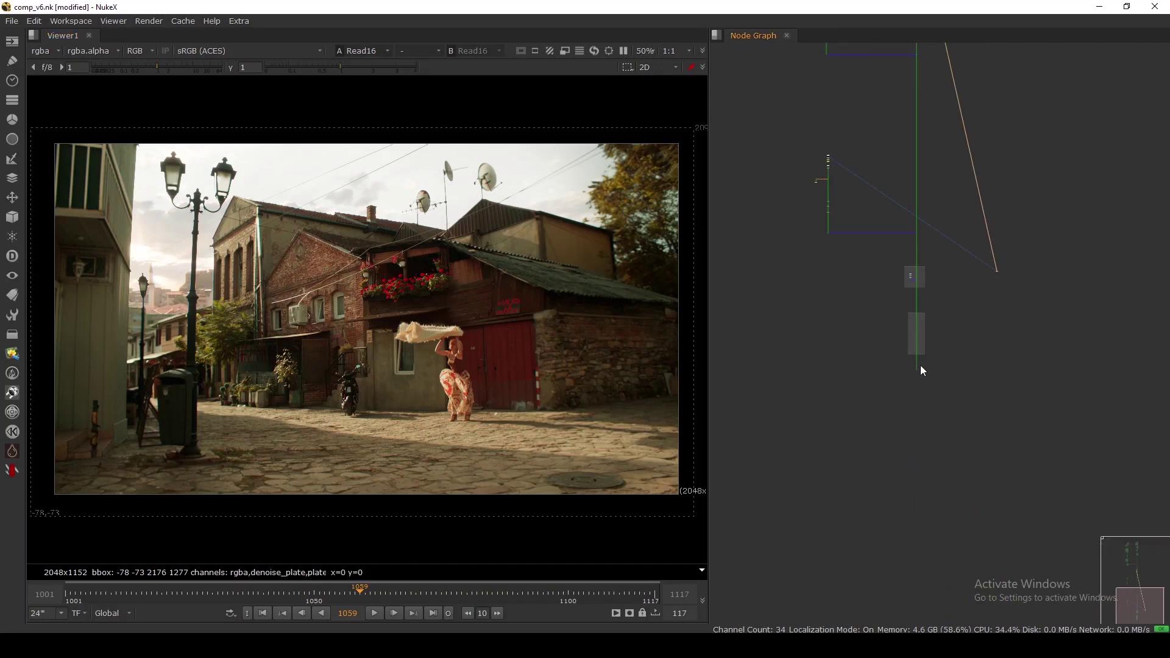
scroll(920, 366, up, 8)
key(1)
drag(925, 225, 877, 303)
key(Tab)
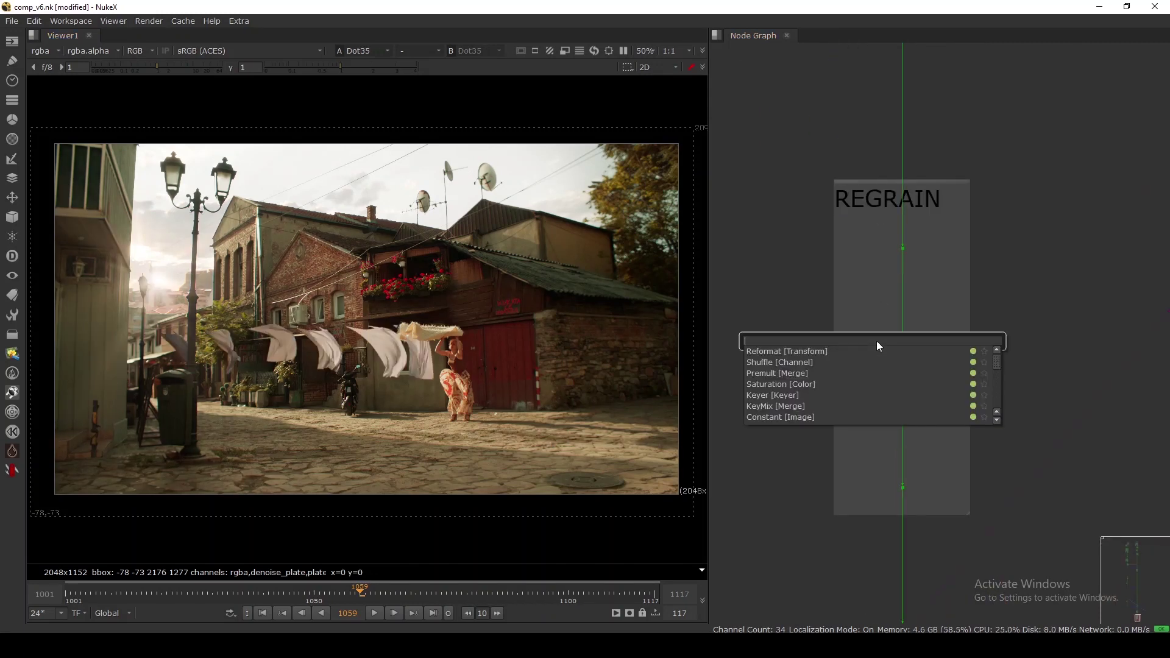
text(dasgr)
key(Down)
key(Return)
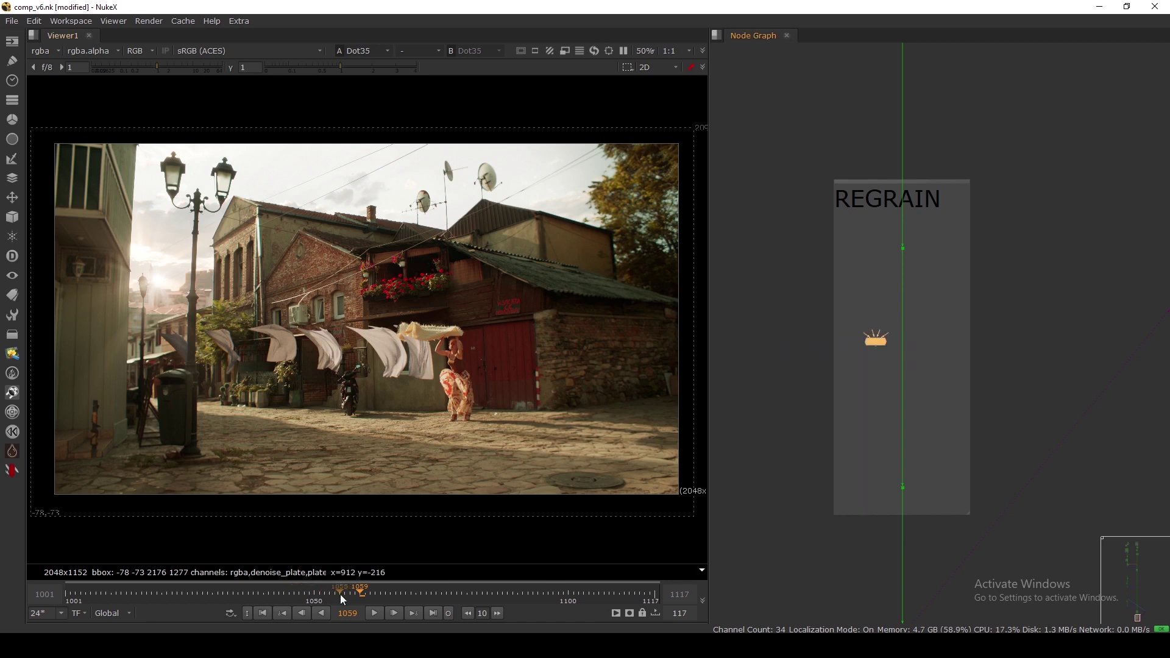
scroll(869, 326, up, 3)
drag(870, 326, 918, 379)
Step: Add a Shuffle node beside the dot above DasGrain and connect its input to that dot
scroll(953, 240, up, 2)
key(Tab)
text(S)
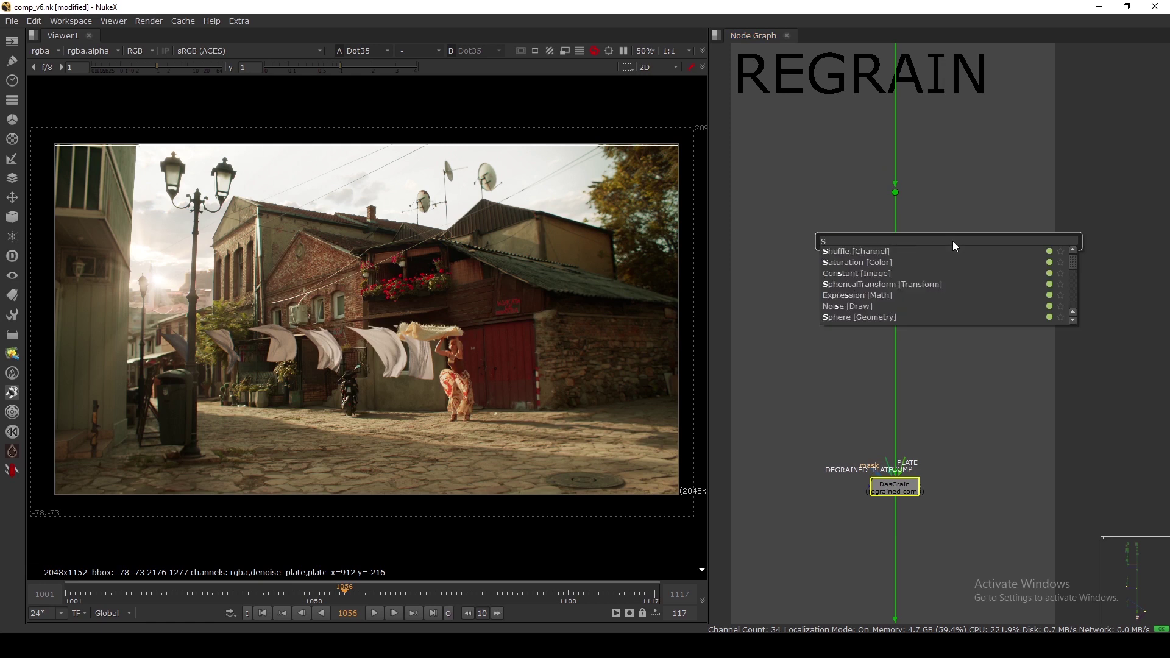
text(HUFF)
key(Down)
key(Return)
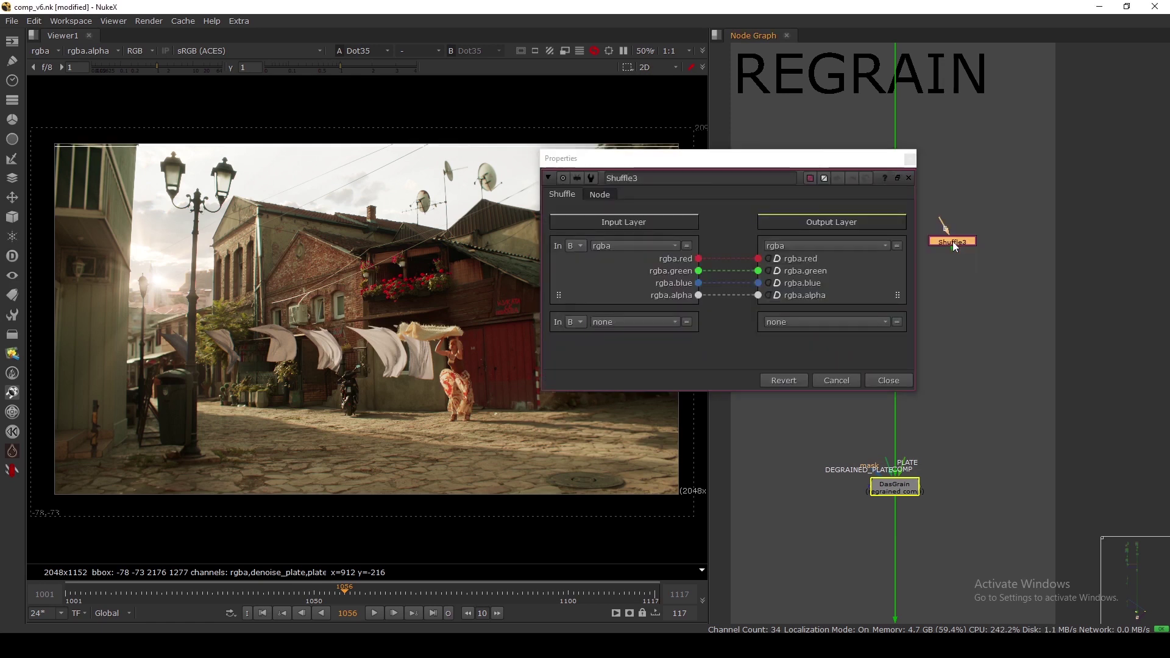
middle_drag(953, 242, 1054, 248)
drag(1040, 229, 1000, 203)
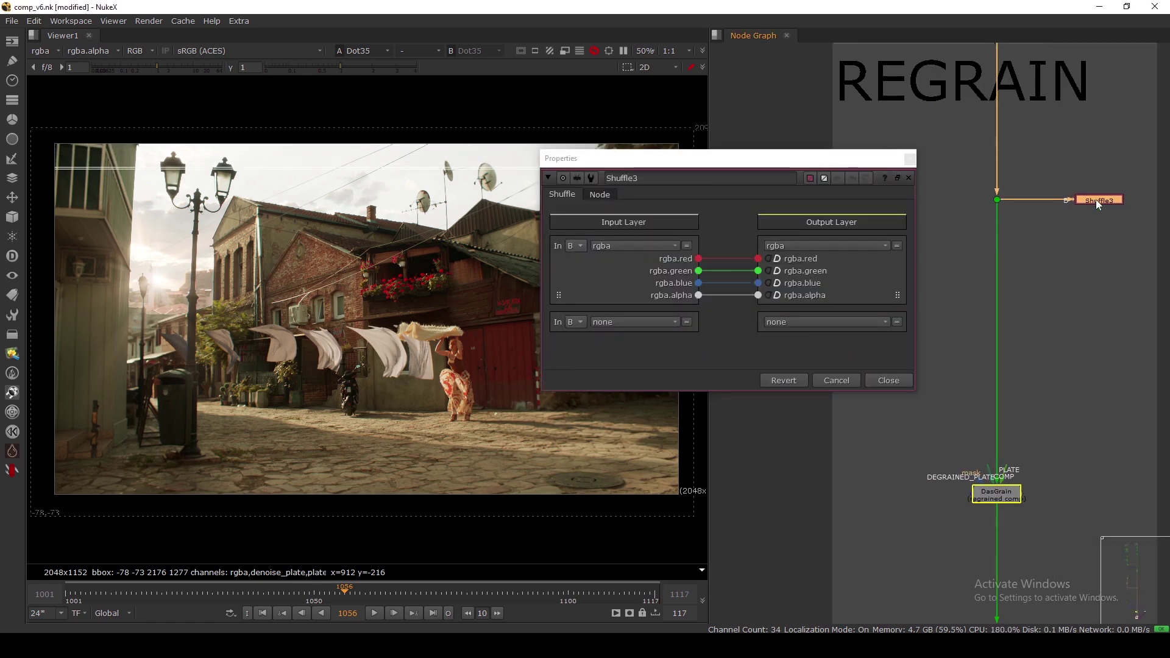
Step: Display the new Shuffle3 node in the viewer and set its input layer to denoise_plate
click(1096, 199)
key(1)
click(623, 245)
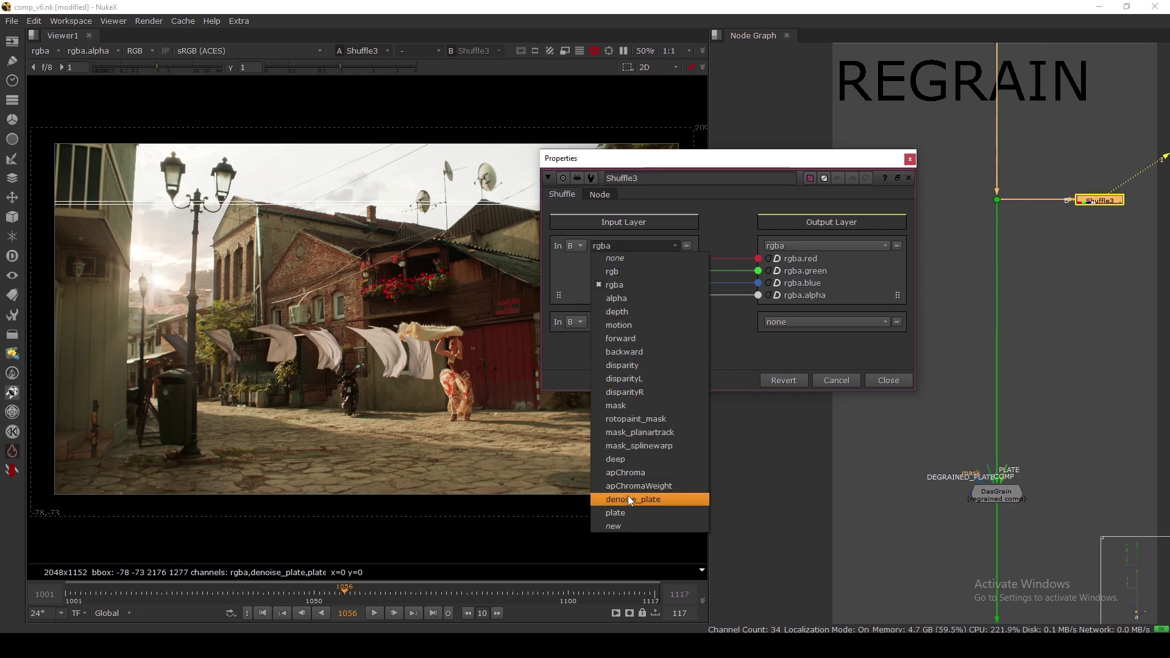
click(644, 499)
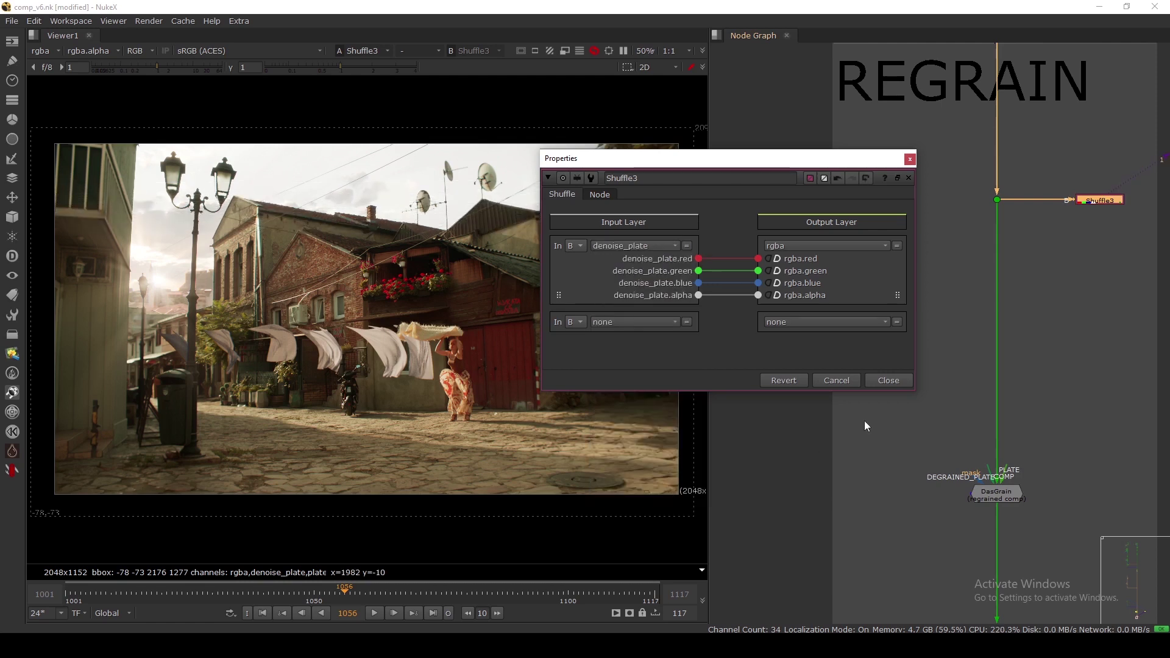
click(887, 381)
Step: Duplicate the denoise_plate shuffle, connected after the original, and place the copy beside it in line
middle_drag(1098, 222, 979, 316)
drag(979, 295, 985, 293)
click(986, 343)
key(ctrl+v)
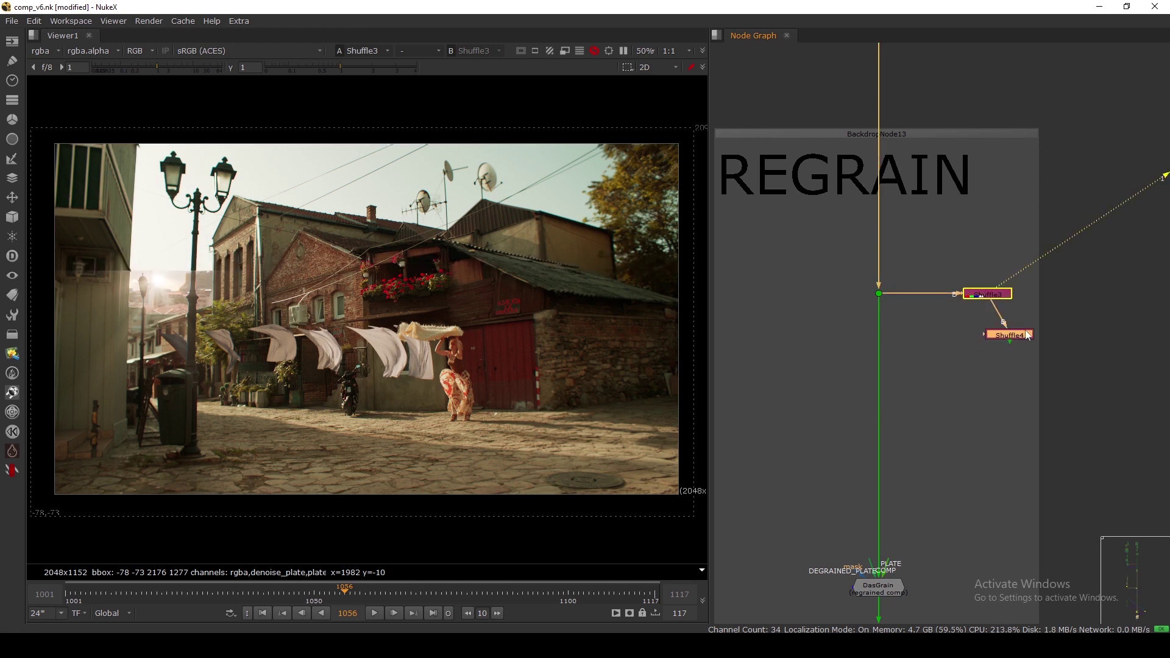
drag(986, 343, 1100, 297)
Step: Set the duplicated Shuffle4 node's input layer to plate
double_click(1099, 296)
click(764, 302)
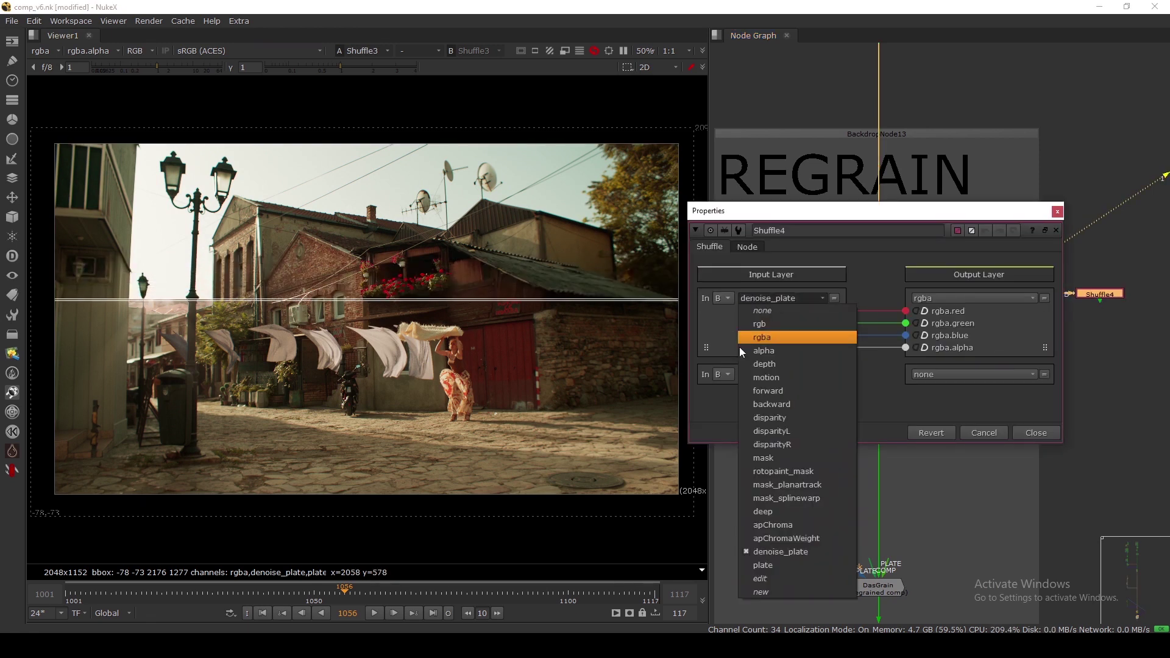
click(742, 566)
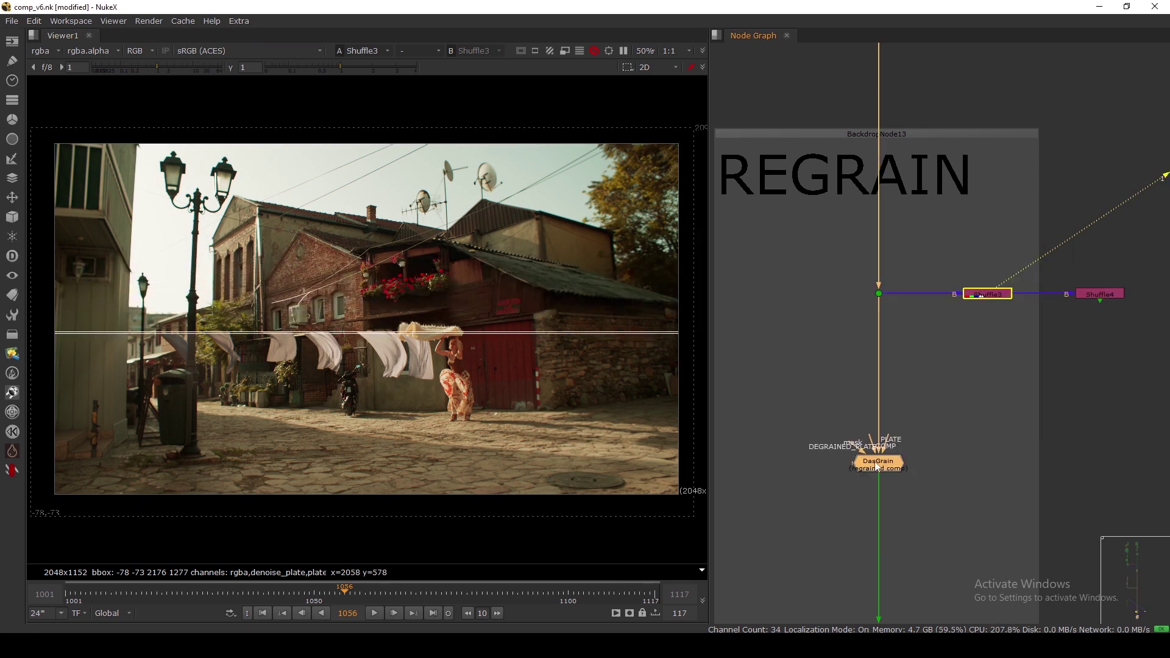
Step: Display DasGrain in the viewer and connect its PLATE and DEGRAINED_PLATE inputs to the plate and denoise_plate shuffles
drag(876, 469, 876, 449)
key(1)
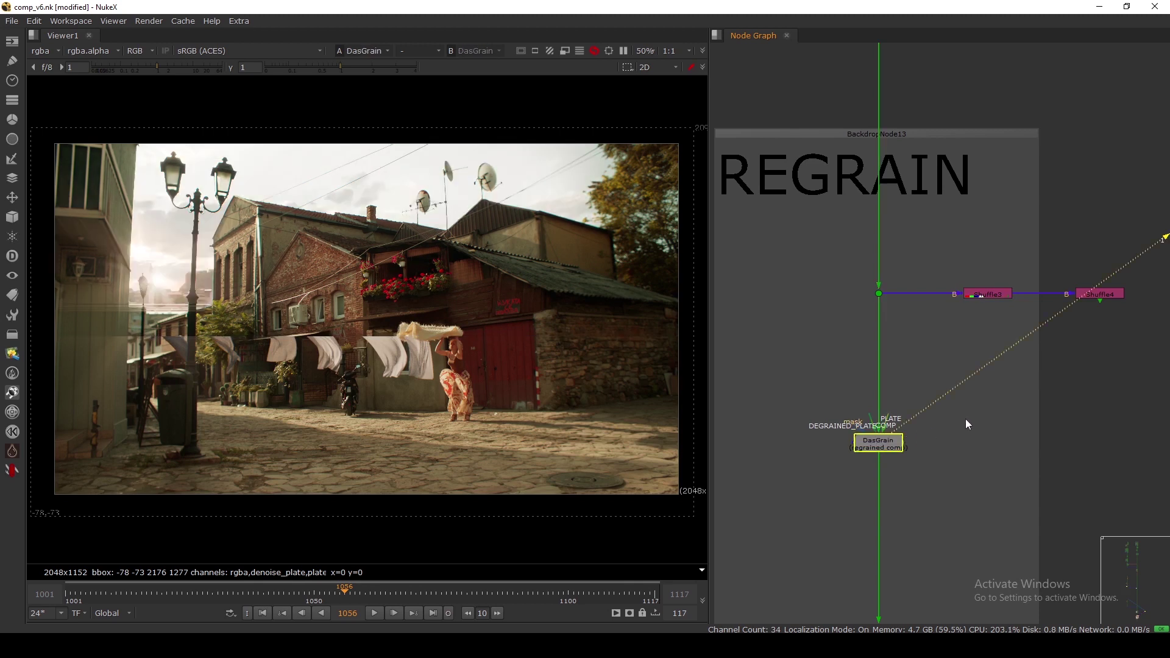
middle_drag(967, 423, 924, 462)
drag(844, 482, 1057, 331)
drag(811, 471, 936, 330)
drag(845, 492, 845, 468)
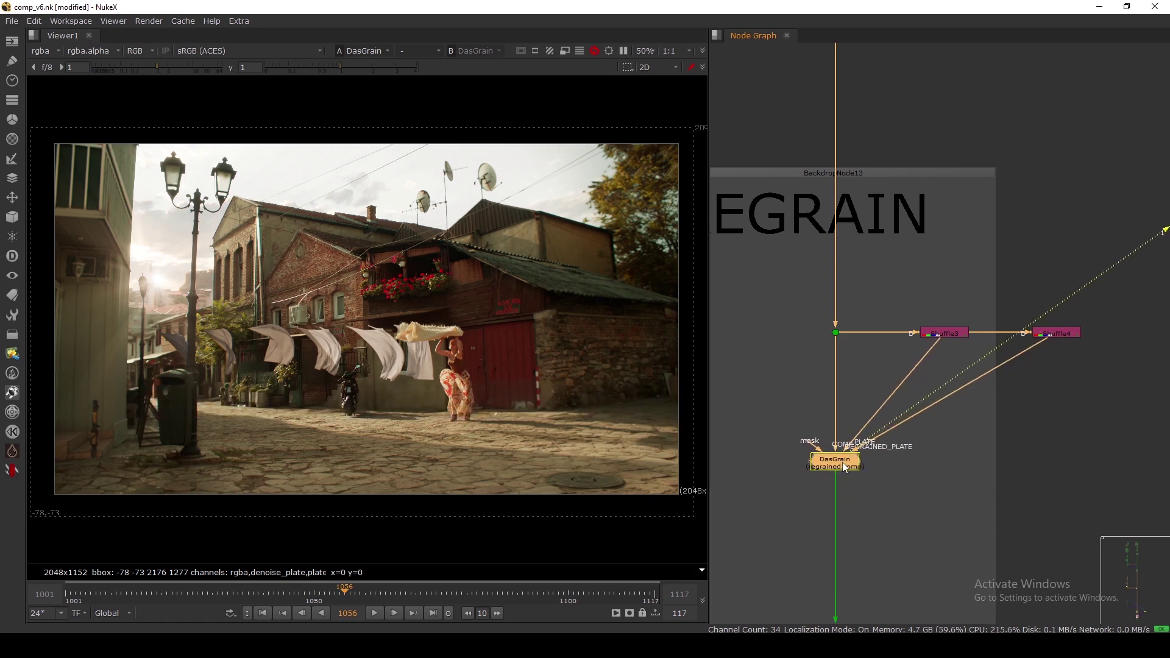
Step: Run the grain analysis from the DasGrain node's properties and close them
double_click(845, 468)
drag(607, 196, 728, 116)
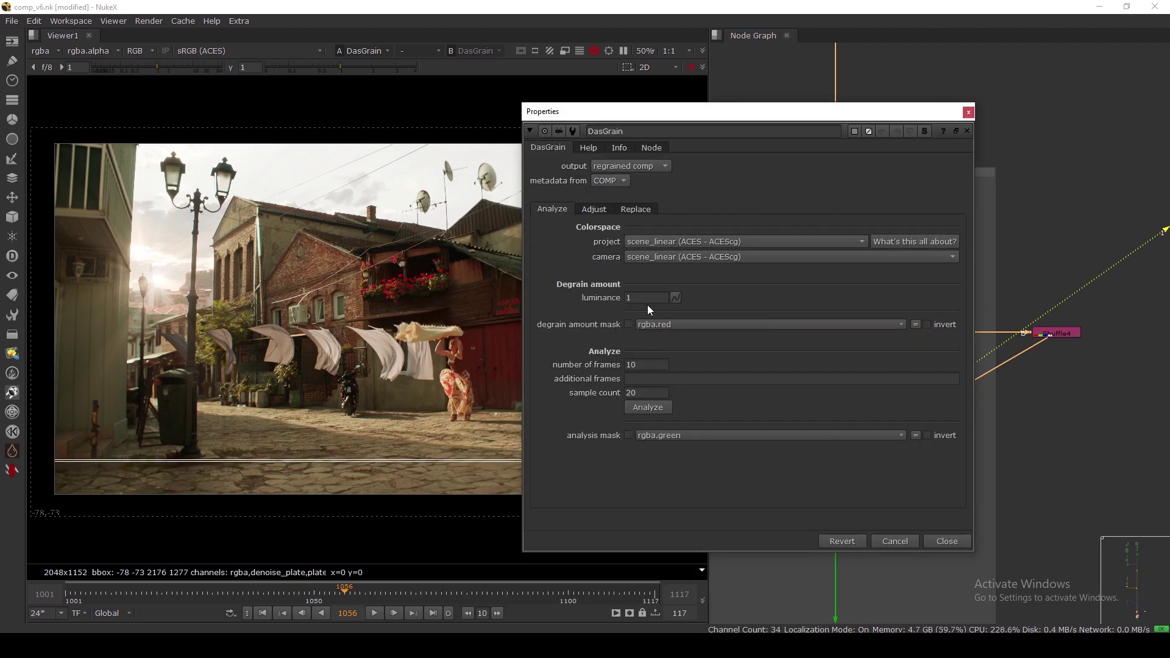
click(656, 410)
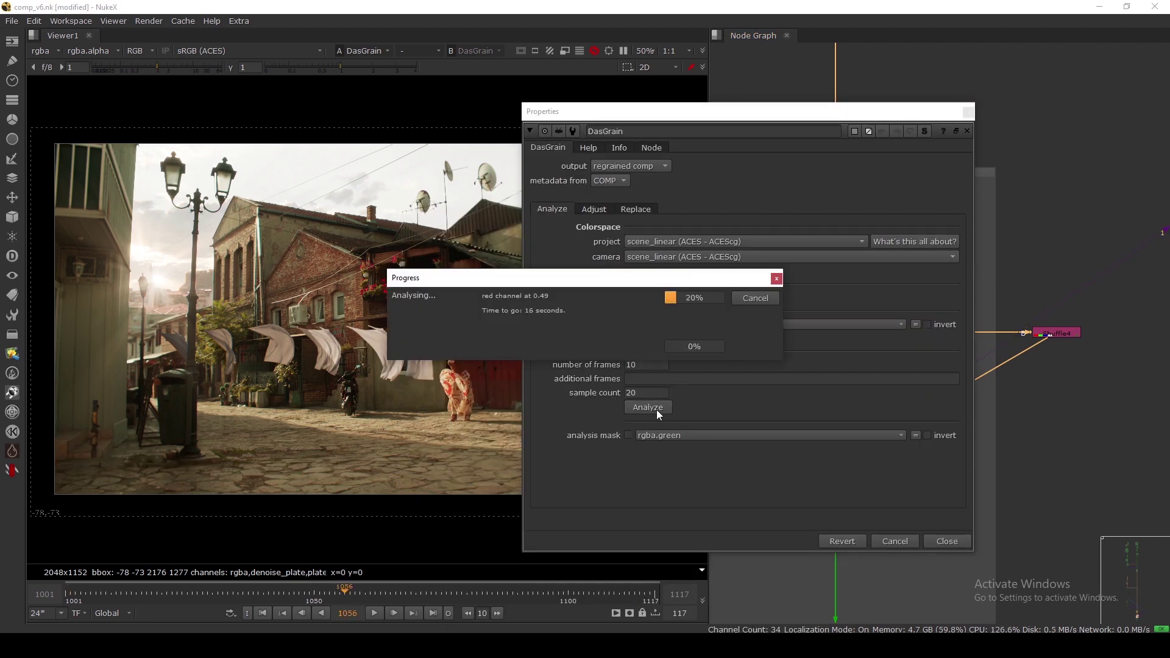
click(939, 543)
Step: Move the Viewer node out of the way, near the REGRAIN backdrop, and bring the DasGrain setup into focus
scroll(1046, 356, down, 4)
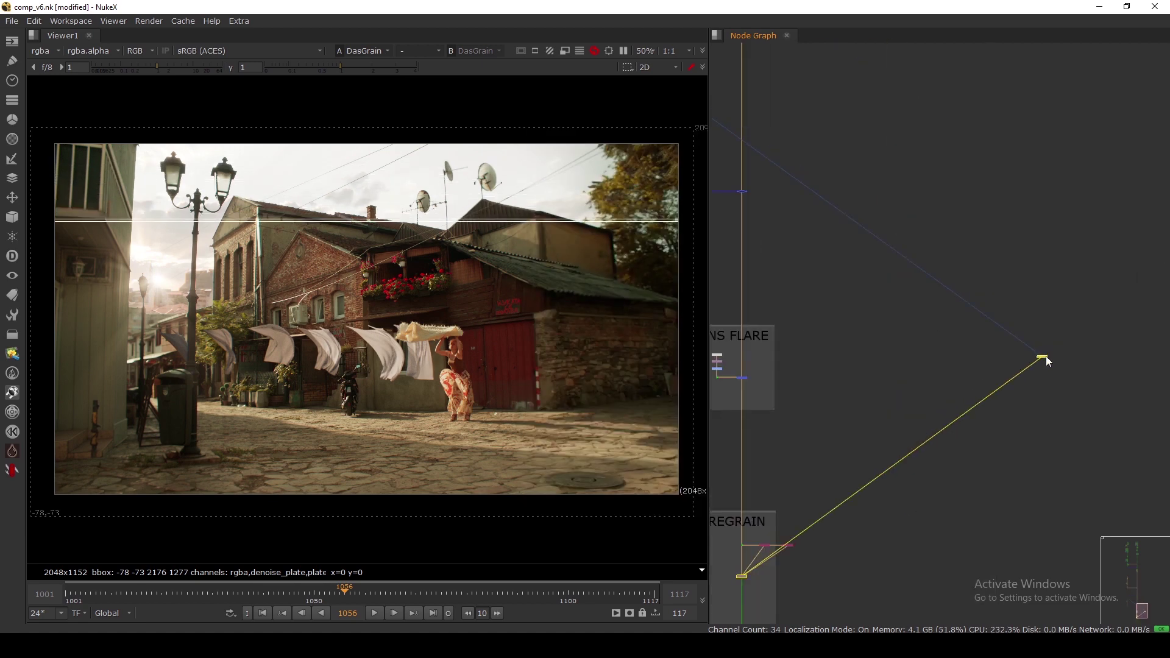
drag(1046, 356, 750, 518)
scroll(750, 518, up, 3)
middle_drag(750, 518, 938, 266)
drag(948, 306, 932, 325)
scroll(949, 330, up, 3)
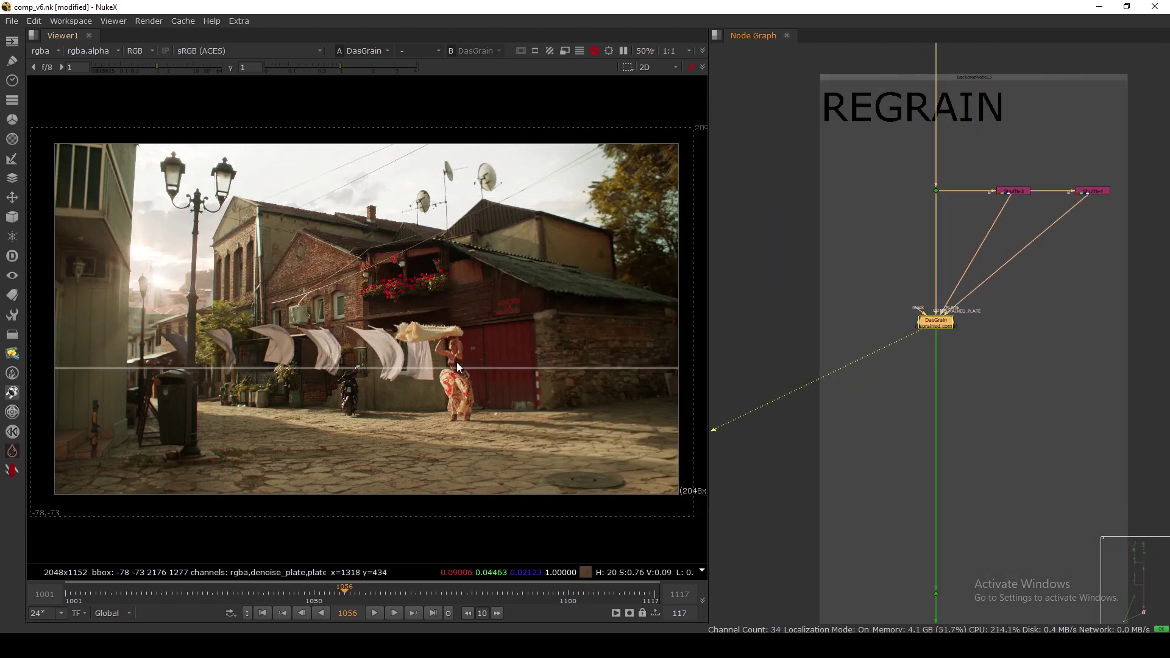
Step: Examine the regrained comp close up around the woman and compare it with the original plate from Shuffle4
scroll(448, 356, up, 6)
scroll(936, 364, up, 3)
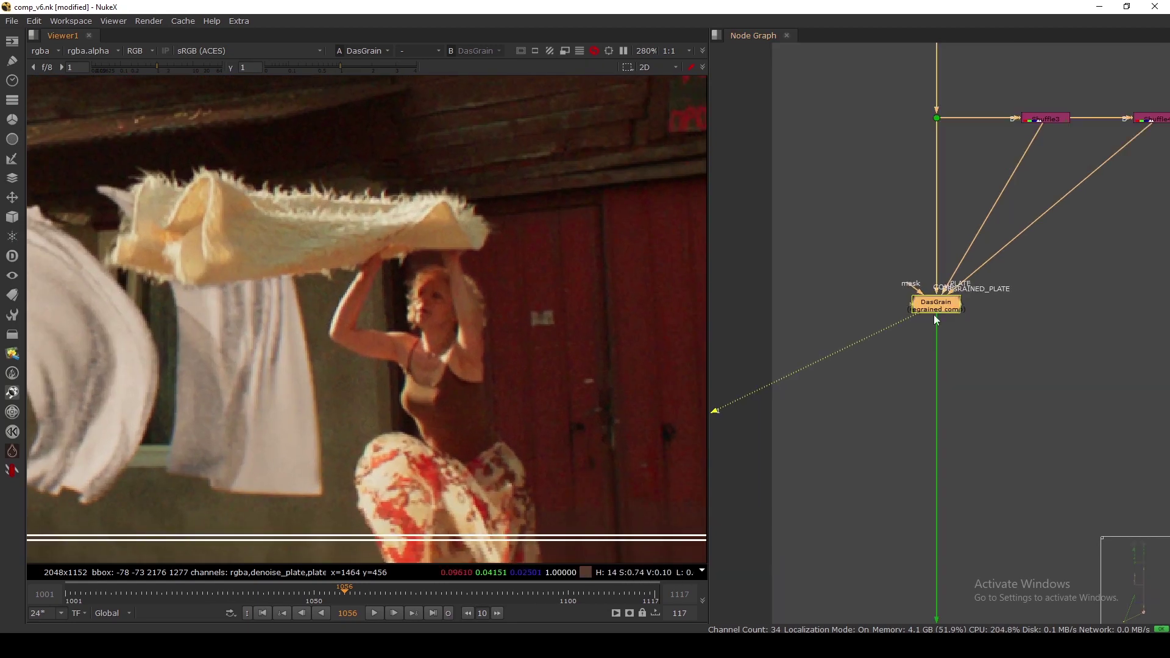
click(1056, 338)
middle_drag(1110, 157, 981, 283)
scroll(982, 282, up, 1)
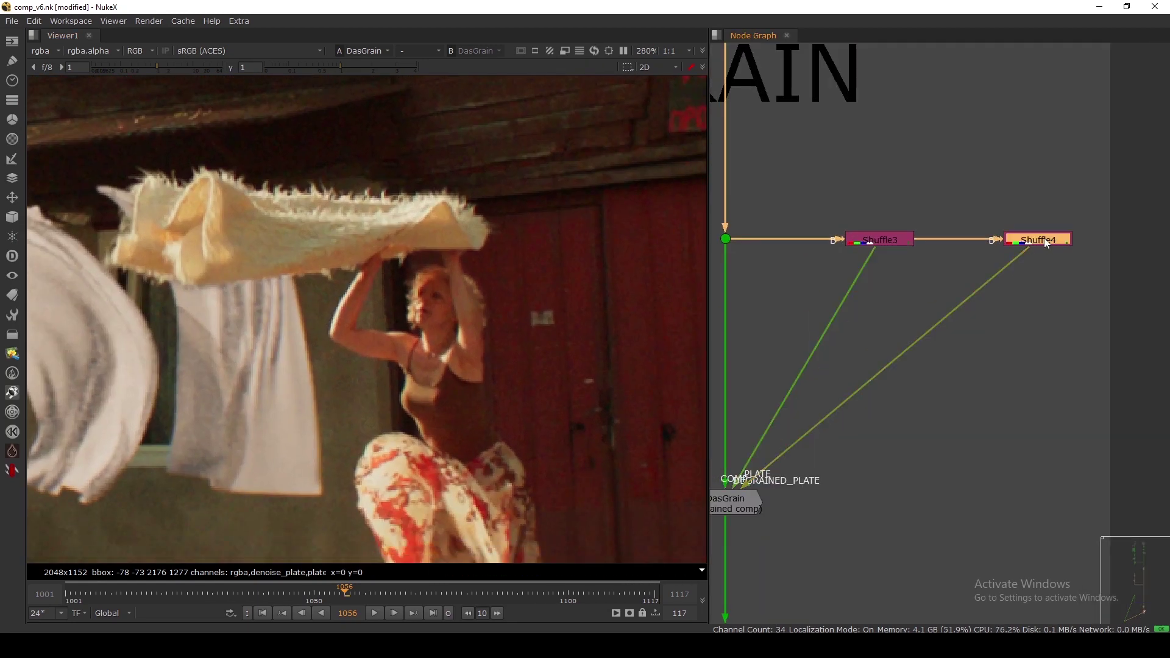
key(2)
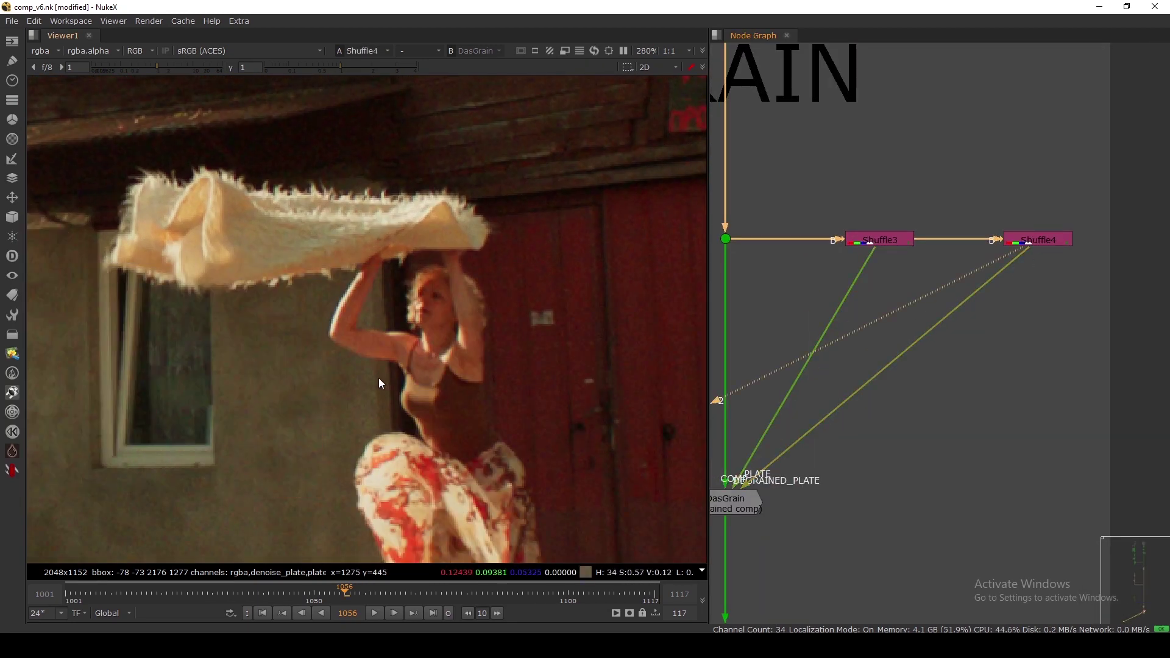
Step: Display the comp before regraining from the dot above DasGrain and compare it with the DasGrain output
click(729, 241)
key(1)
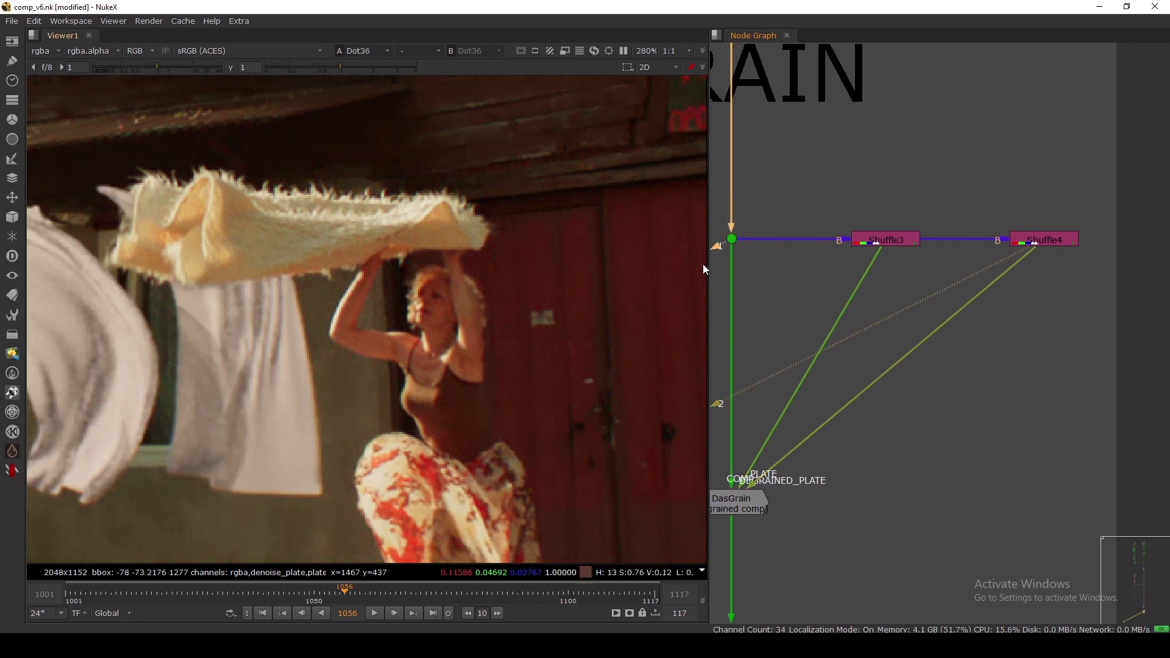
middle_drag(748, 477, 845, 413)
click(825, 435)
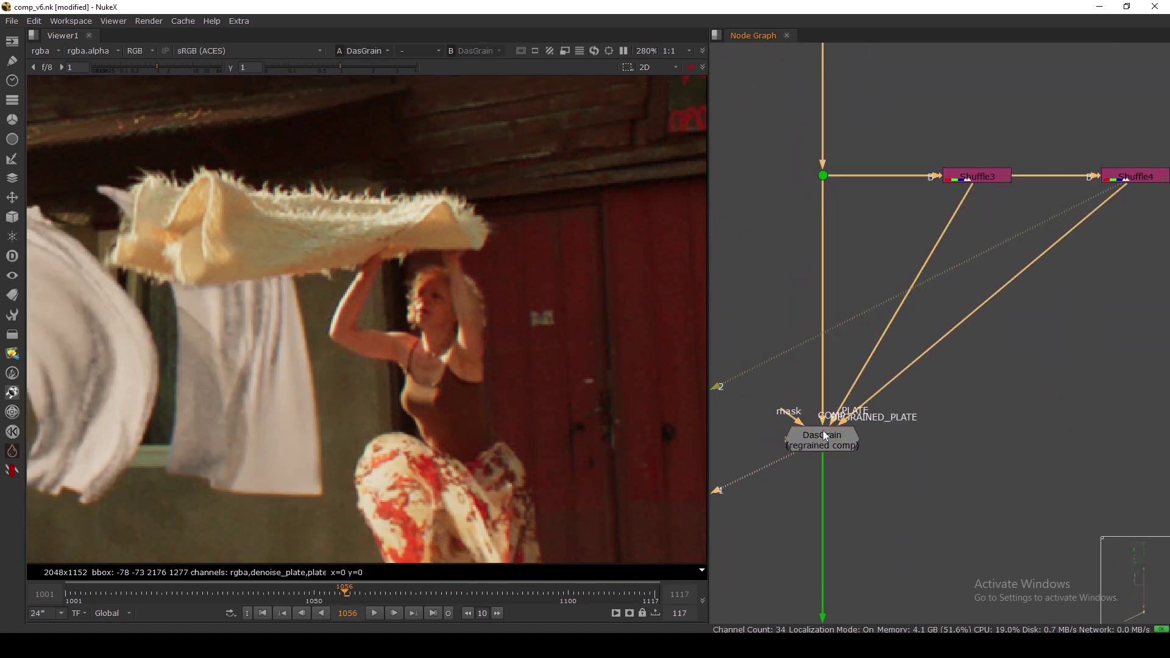
Step: Display the DasGrain output, inspect the hanging laundry and brick facade close up, and frame the whole image and entire node graph
key(1)
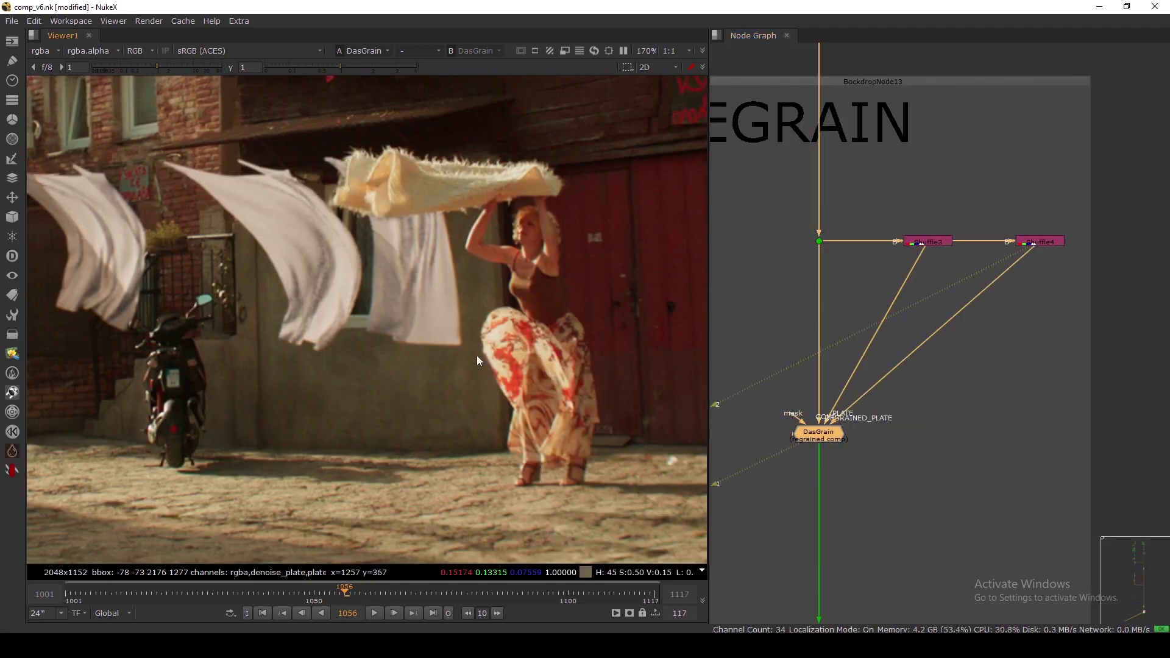
key(f)
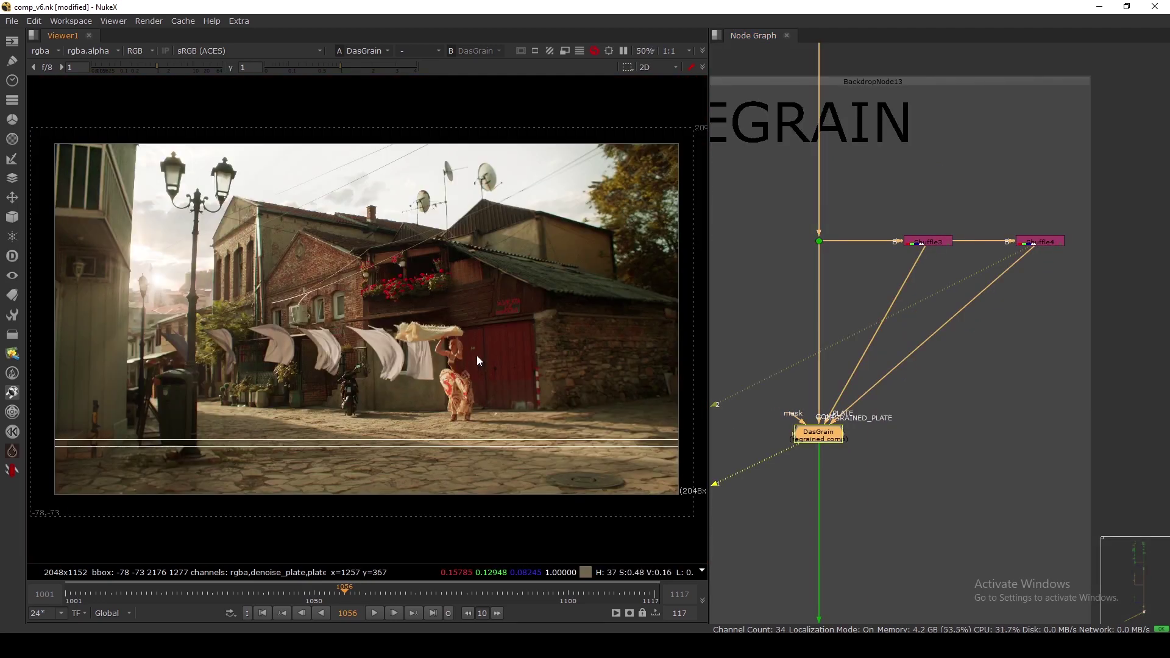
scroll(279, 350, up, 6)
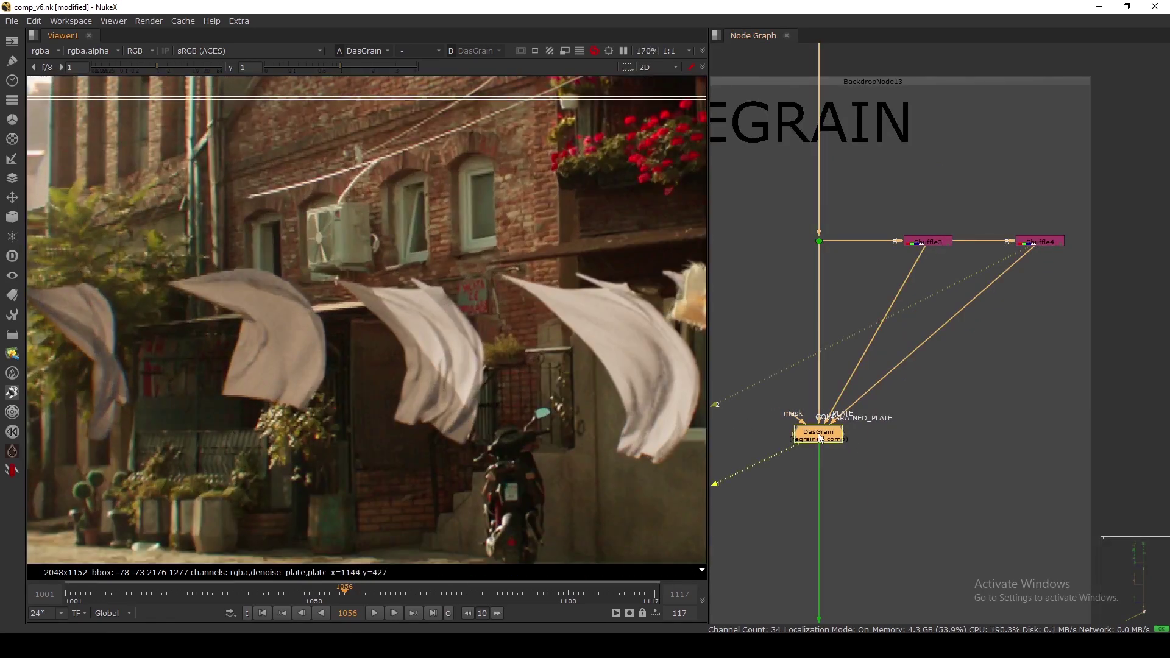
scroll(883, 459, down, 4)
scroll(883, 459, down, 3)
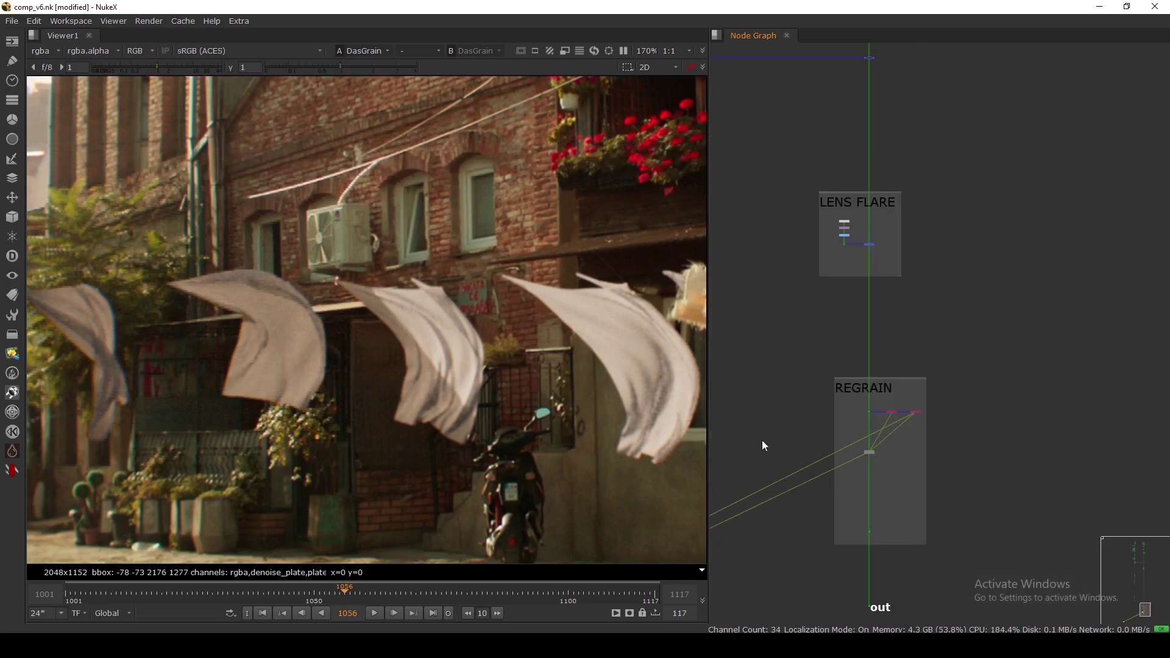
key(f)
key(f)
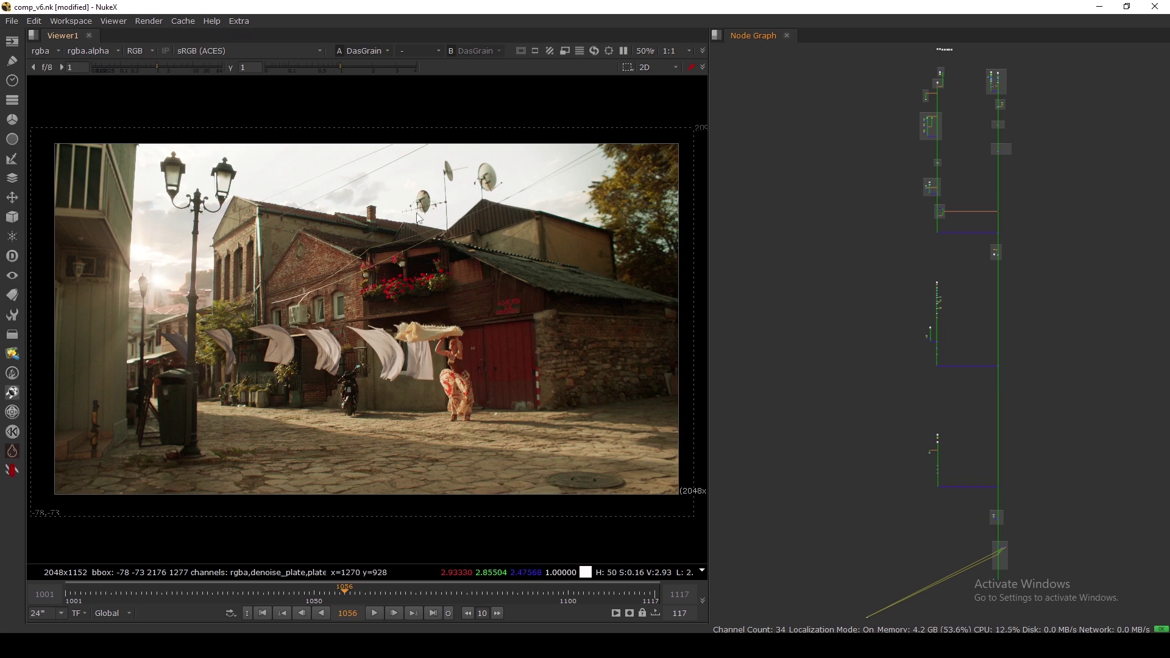
Step: Review the full regrained street comp, including the sun glow area, alongside the overall node tree down to the regrain stage
ctrl+shift+drag(536, 166, 277, 251)
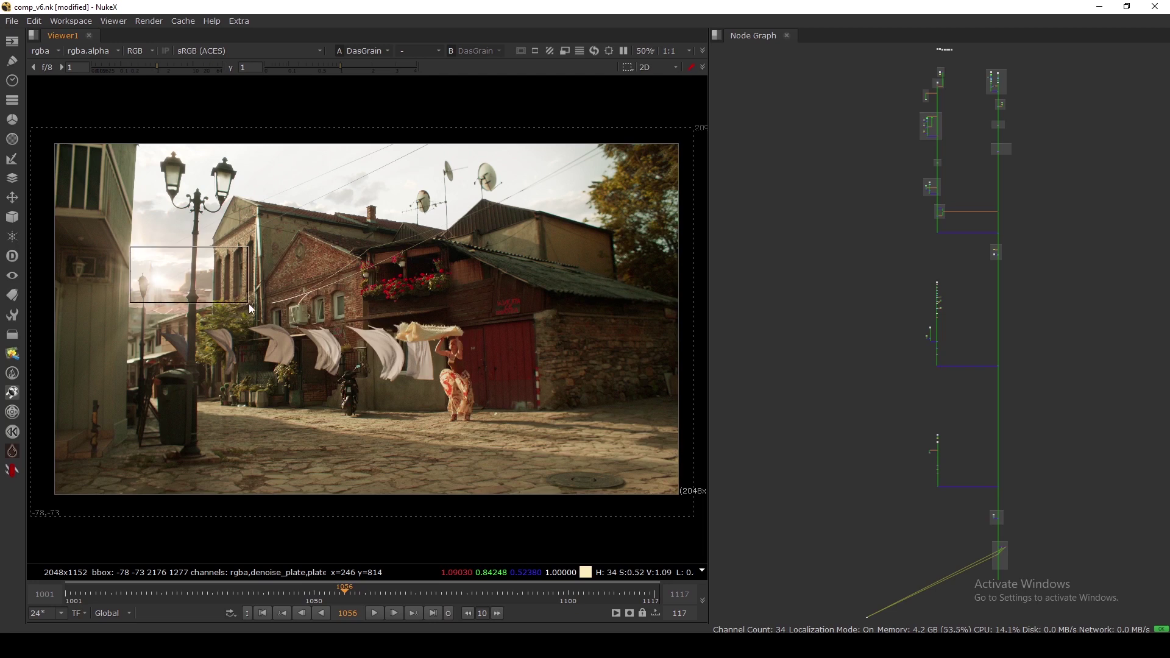
ctrl+shift+drag(142, 263, 191, 292)
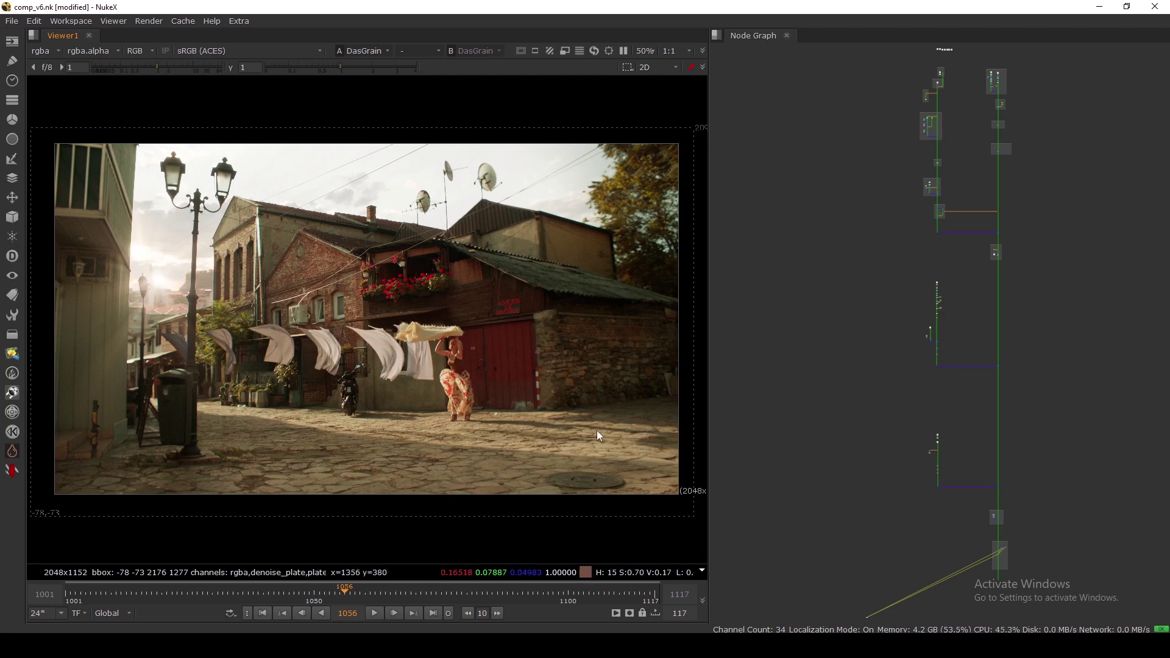
scroll(1141, 344, down, 4)
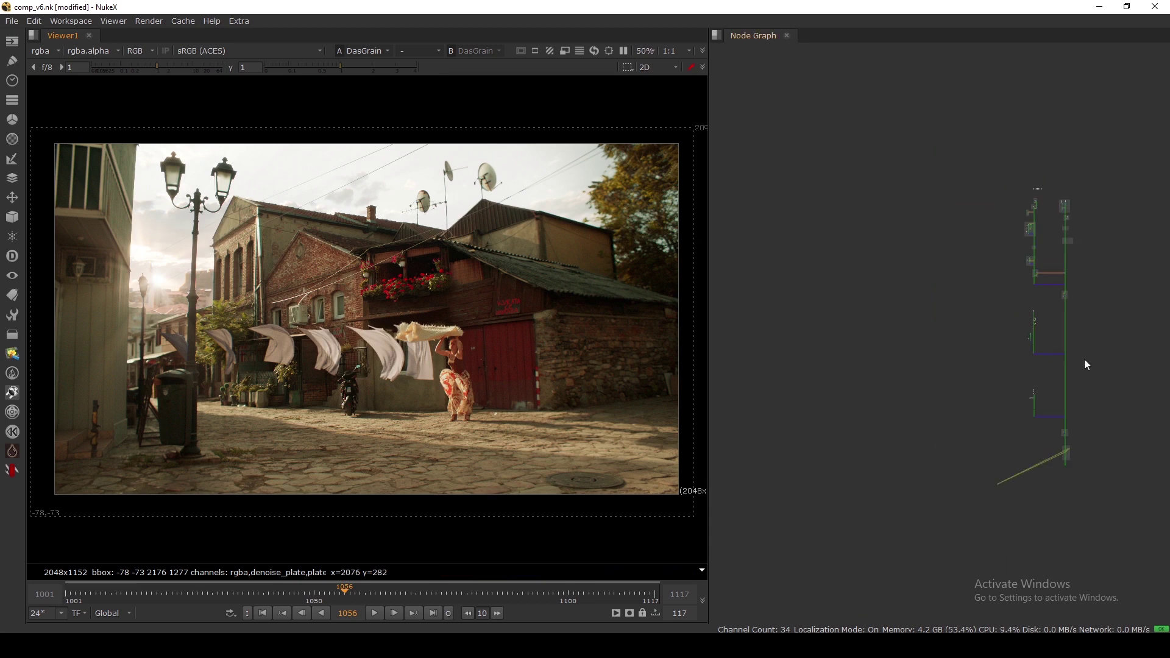
middle_drag(1085, 360, 1022, 345)
scroll(995, 255, up, 4)
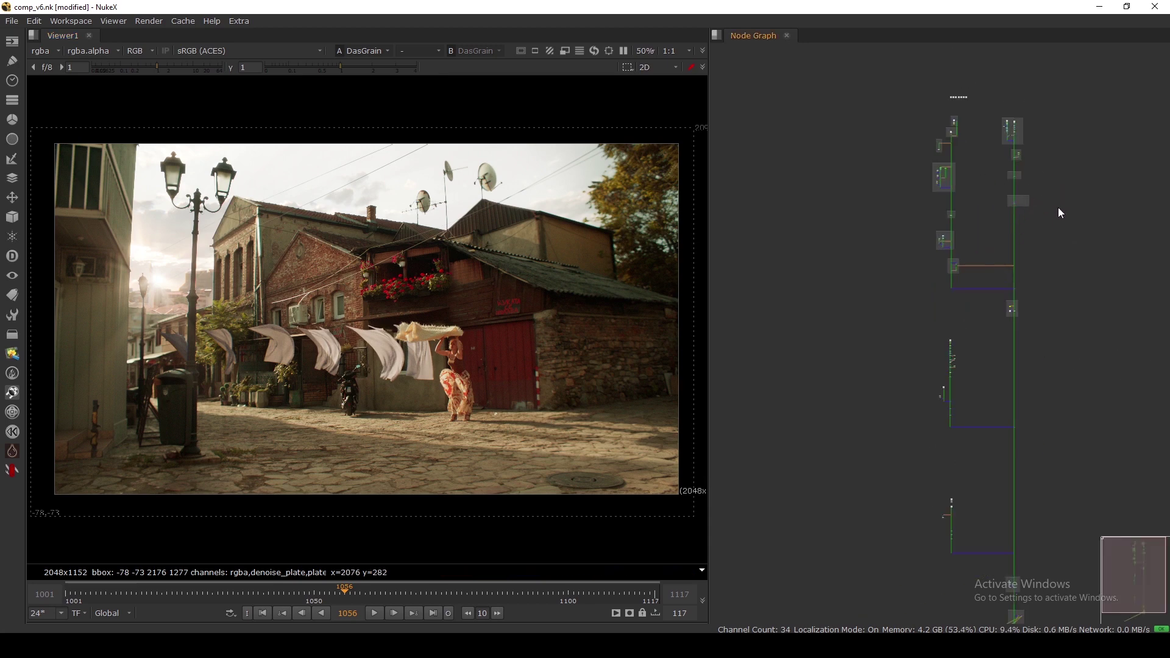
scroll(1013, 253, down, 5)
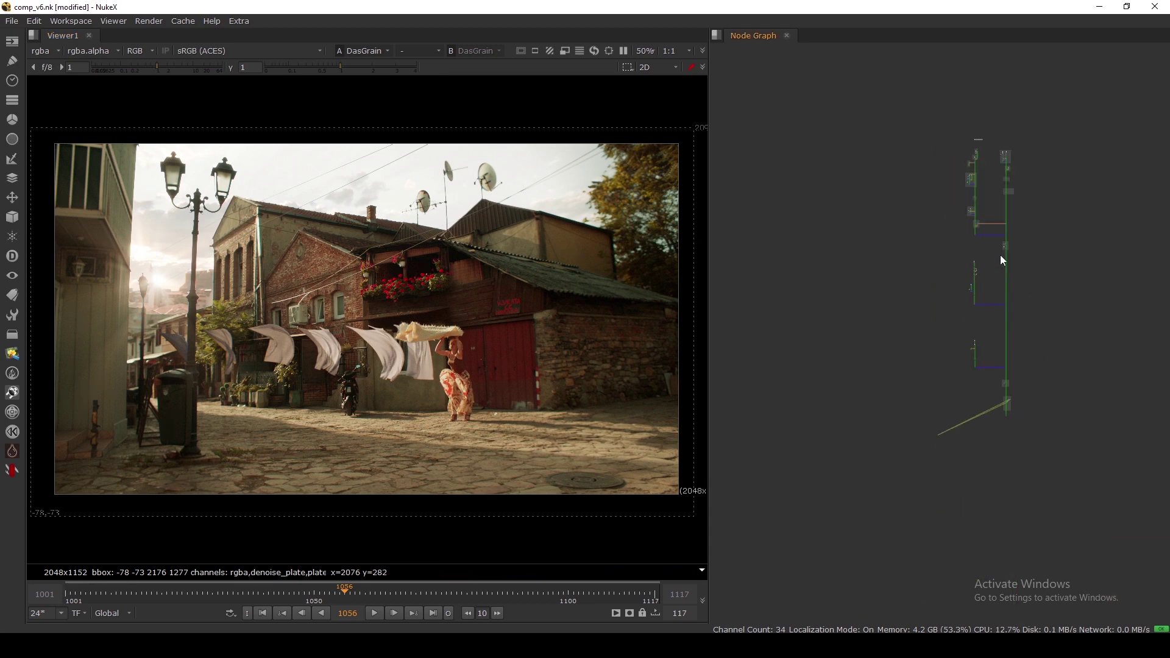
drag(1027, 368, 1006, 419)
drag(1019, 149, 1026, 382)
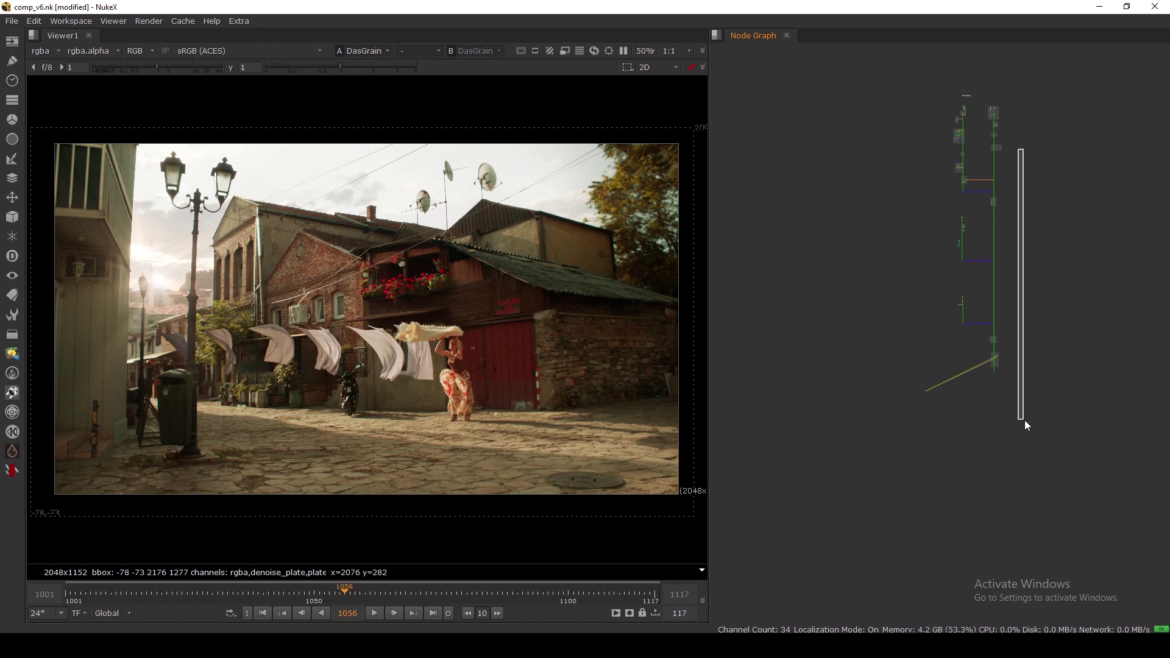
key(f)
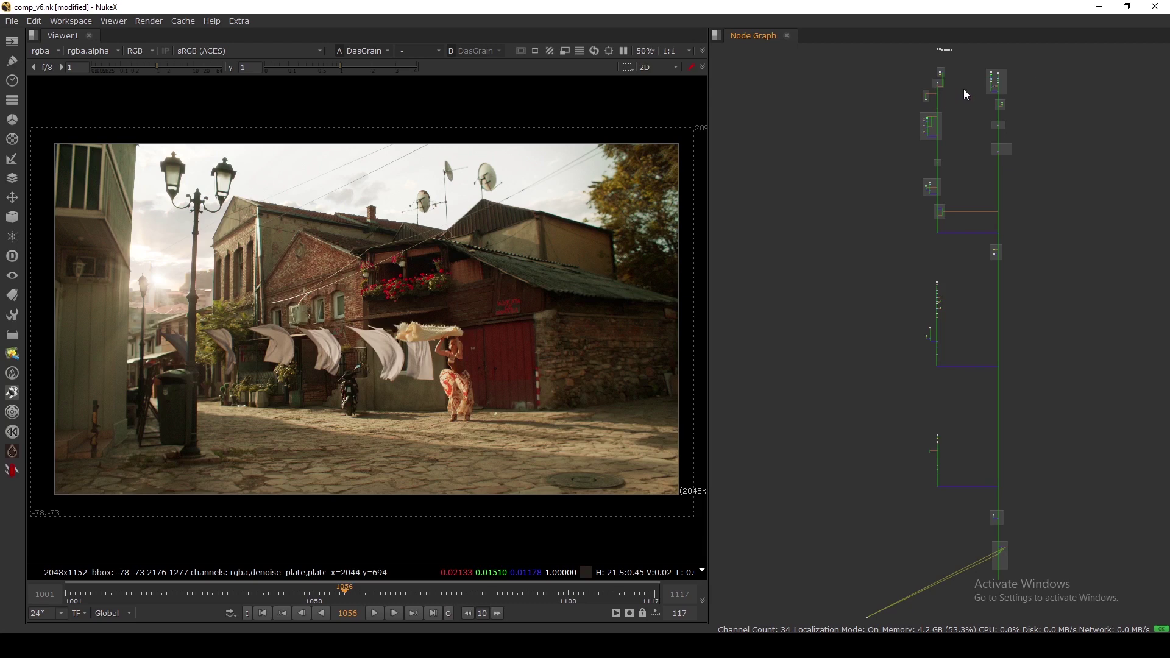
drag(81, 155, 645, 460)
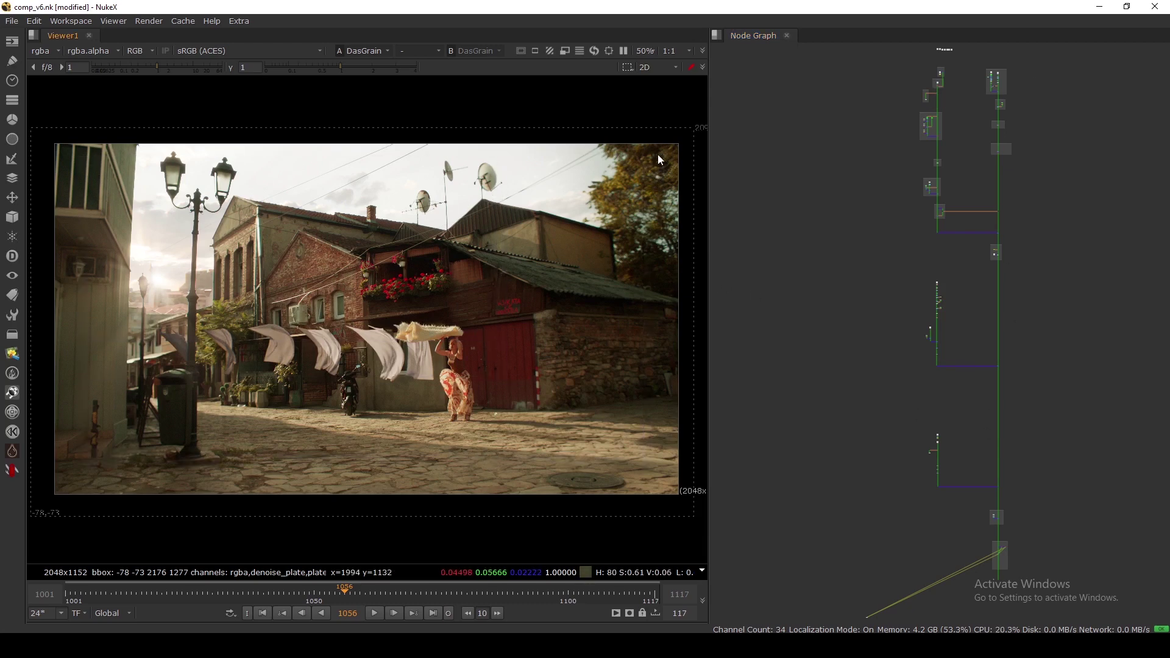
drag(662, 150, 330, 296)
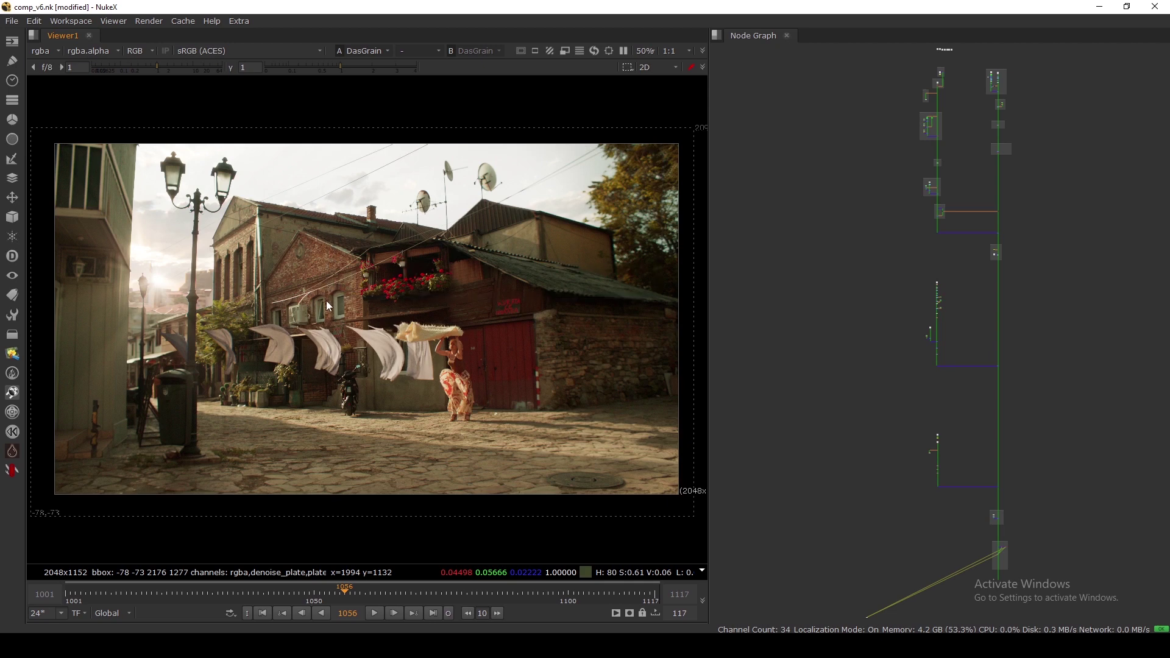